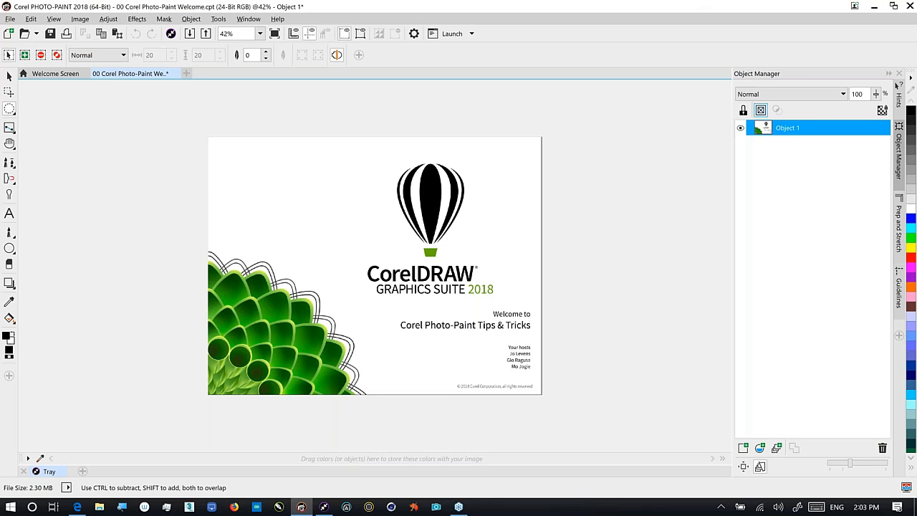
Show the Welcome Screen's Get More page and browse down to the Wacom Cintiq pen displays
{"action": "left_click", "coordinate": [72, 75]}
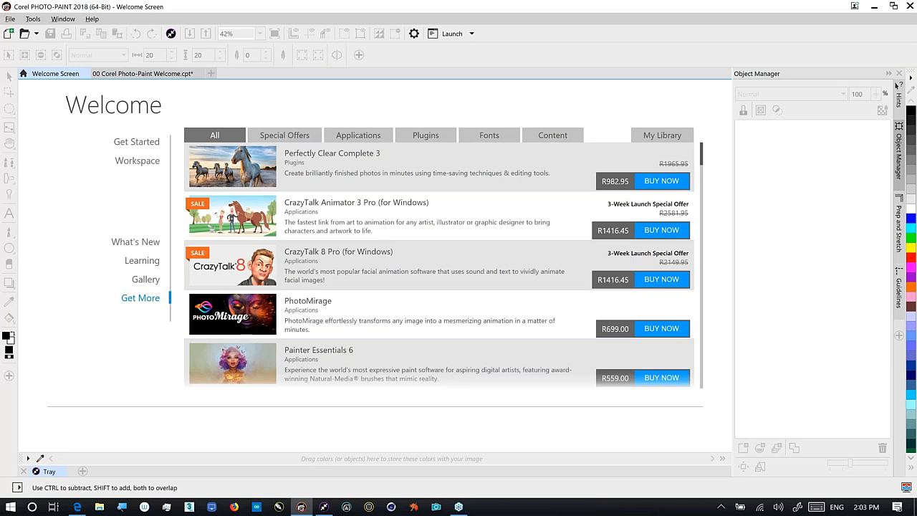
{"action": "left_click_drag", "start_coordinate": [702, 159], "coordinate": [706, 215]}
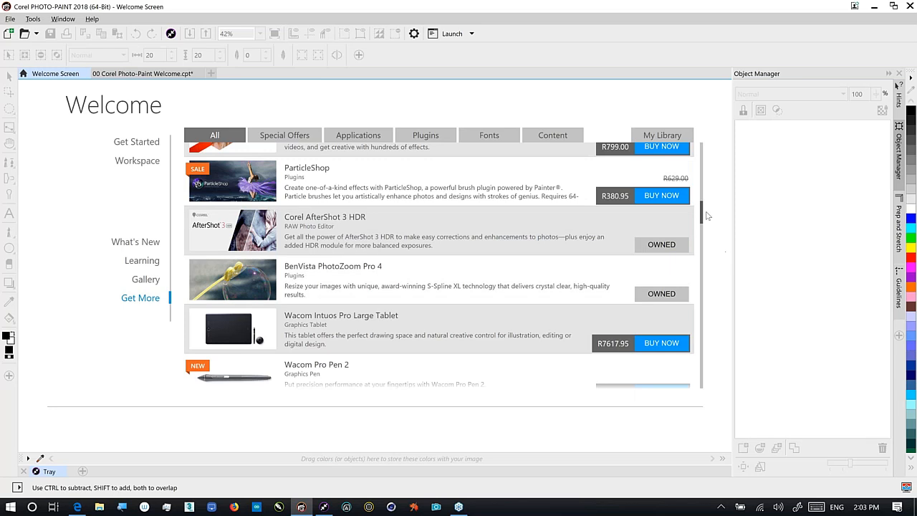
{"action": "left_click_drag", "start_coordinate": [702, 215], "coordinate": [706, 332]}
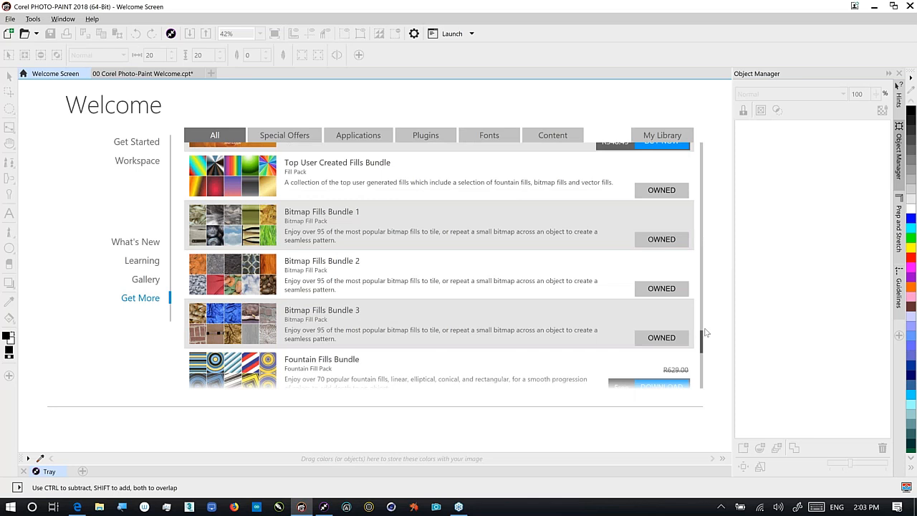
{"action": "scroll", "coordinate": [705, 346], "scroll_direction": "down", "scroll_amount": 1}
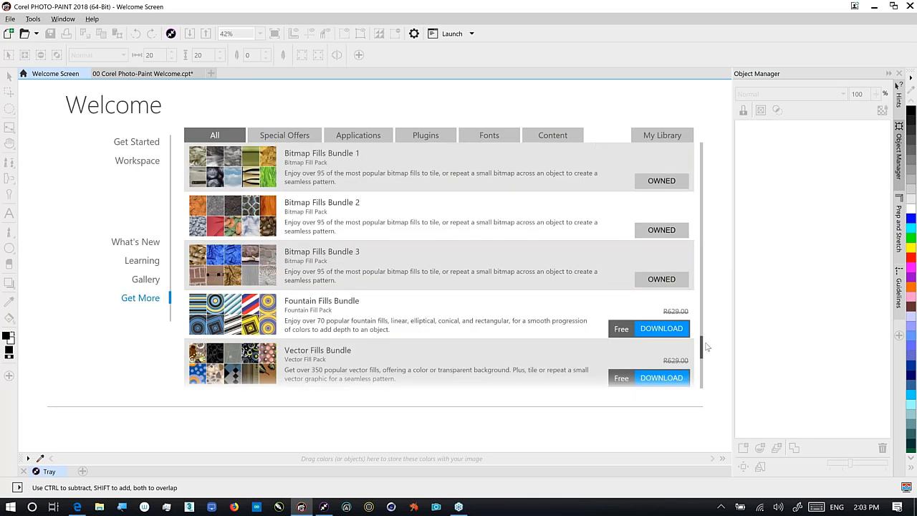
{"action": "scroll", "coordinate": [705, 346], "scroll_direction": "down", "scroll_amount": 1}
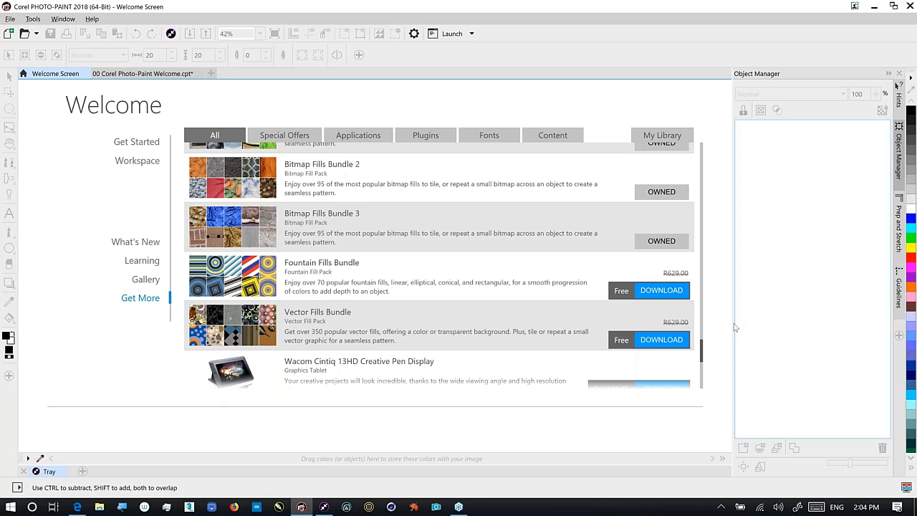
{"action": "left_click_drag", "start_coordinate": [702, 354], "coordinate": [702, 360]}
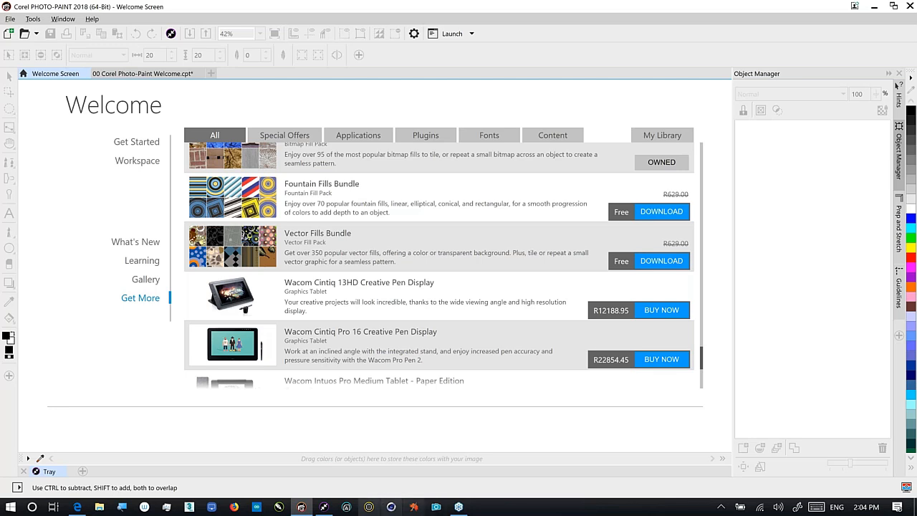
{"action": "mouse_move", "coordinate": [328, 510]}
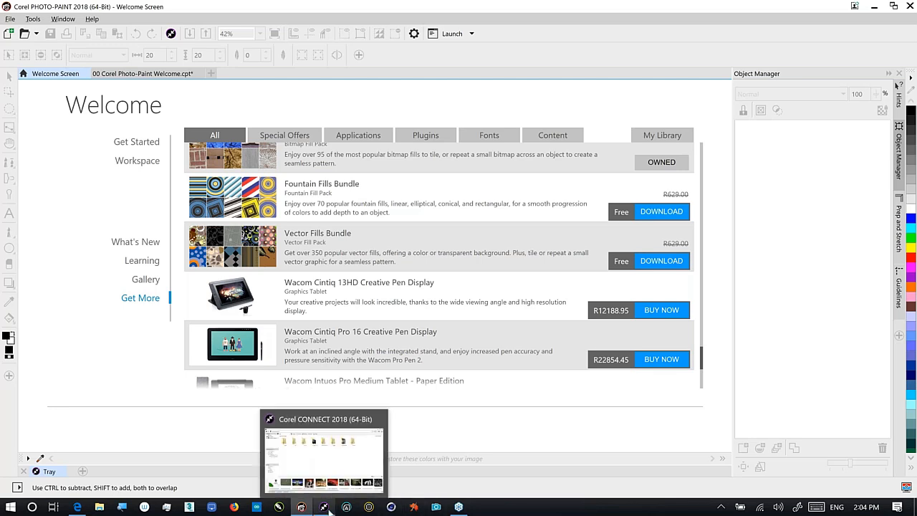
Bring Corel CONNECT forward on the Content Exchange library, maximizing then restoring its window
{"action": "left_click", "coordinate": [326, 507]}
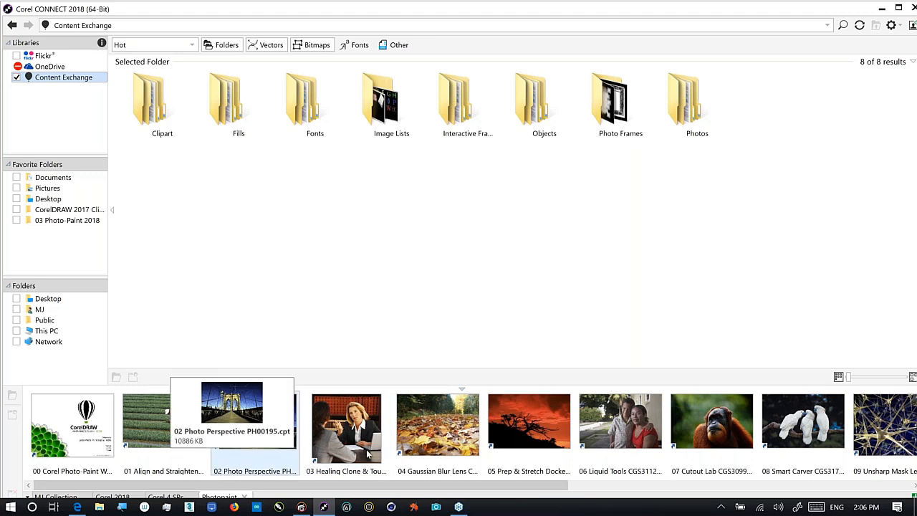
{"action": "left_click", "coordinate": [898, 8]}
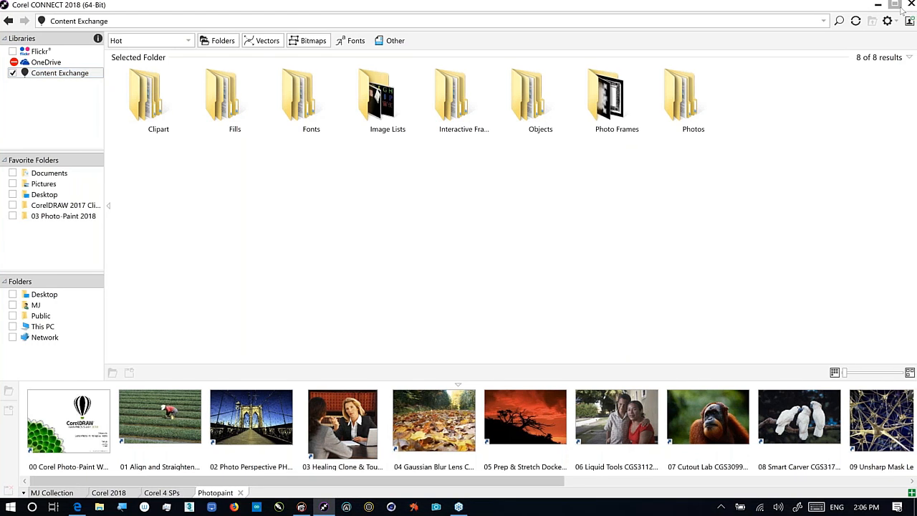
{"action": "left_click", "coordinate": [895, 6]}
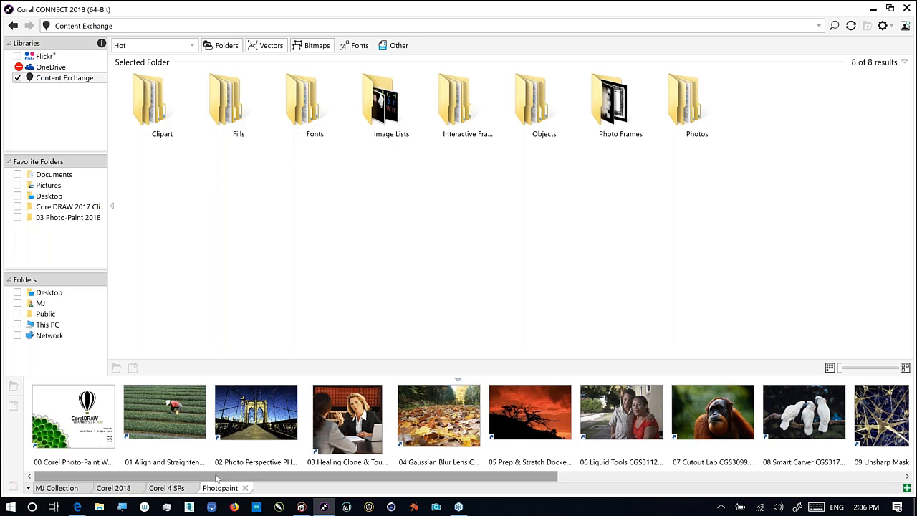
Scroll through all Photopaint tray thumbnails in CONNECT, then switch back to PHOTO-PAINT
{"action": "left_click_drag", "start_coordinate": [218, 479], "coordinate": [222, 480]}
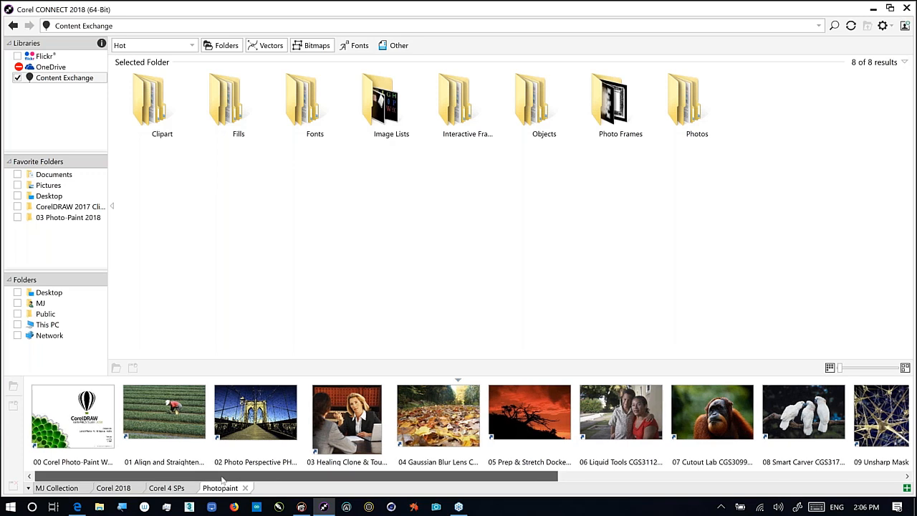
{"action": "left_click_drag", "start_coordinate": [222, 480], "coordinate": [753, 472]}
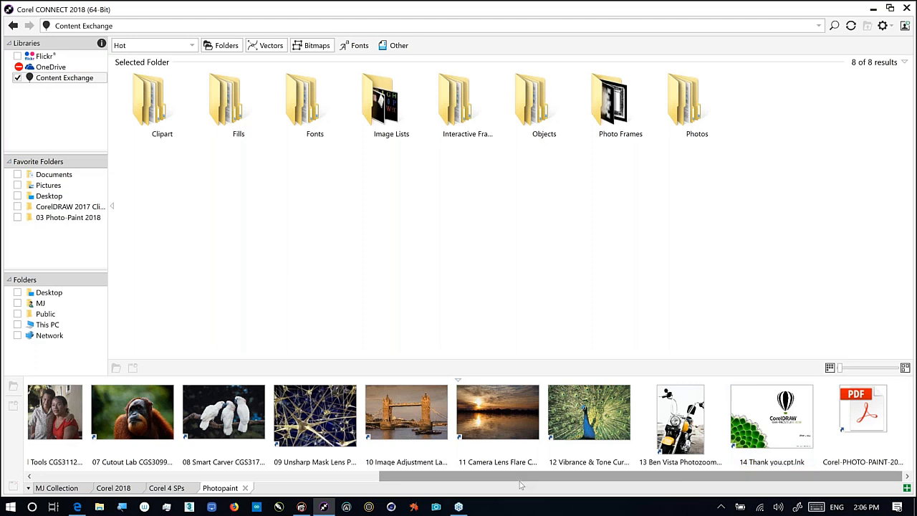
{"action": "left_click_drag", "start_coordinate": [461, 478], "coordinate": [91, 499]}
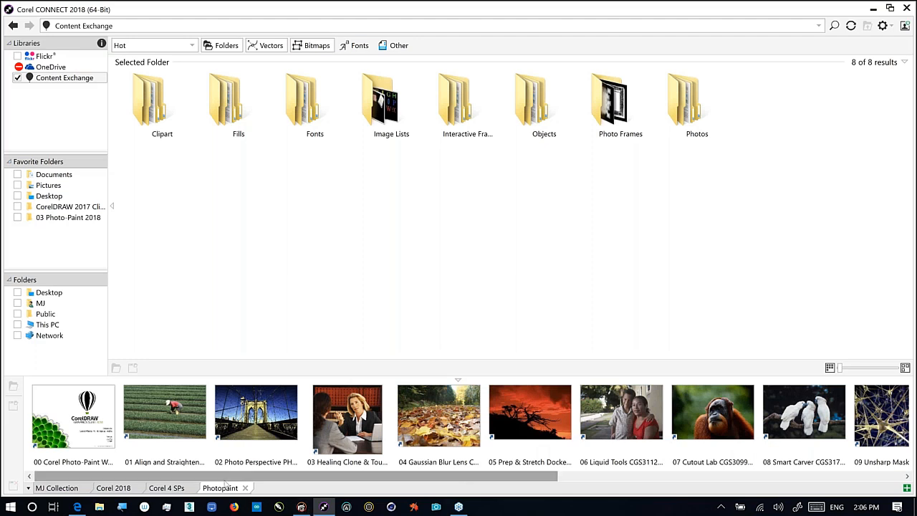
{"action": "left_click", "coordinate": [310, 512]}
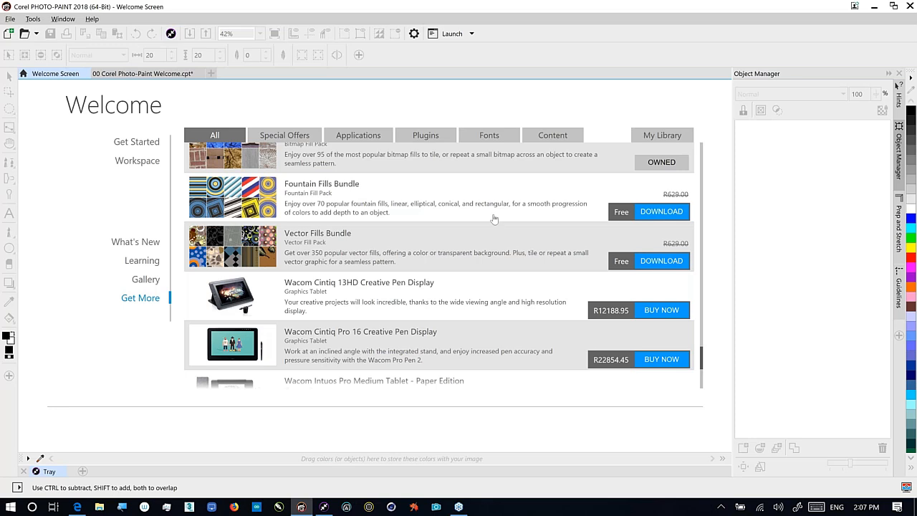
Check the docker list, dismiss it, and open the Tray with the Photopaint thumbnails
{"action": "right_click", "coordinate": [884, 338]}
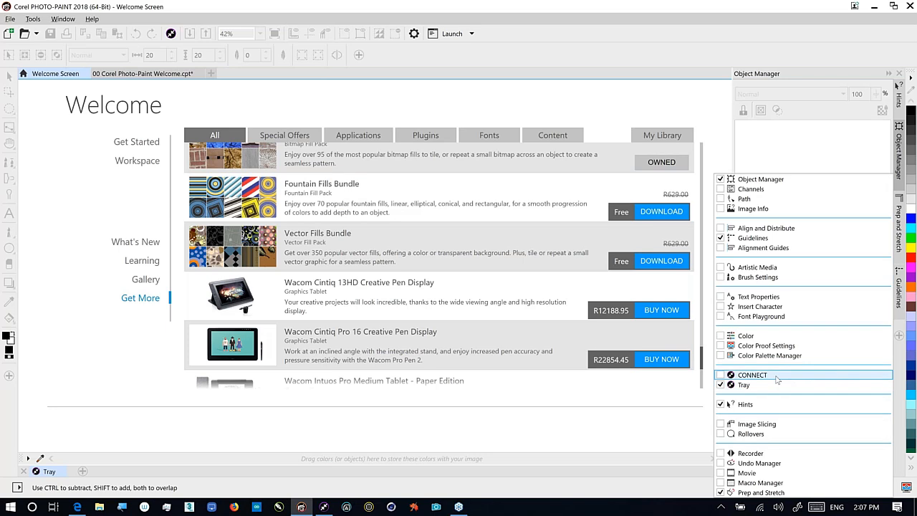
{"action": "left_click", "coordinate": [602, 399]}
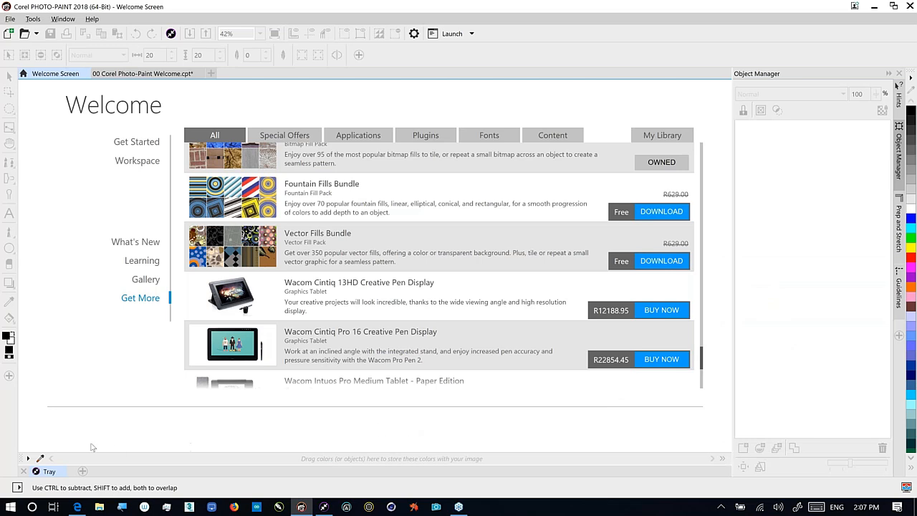
{"action": "left_click", "coordinate": [48, 473]}
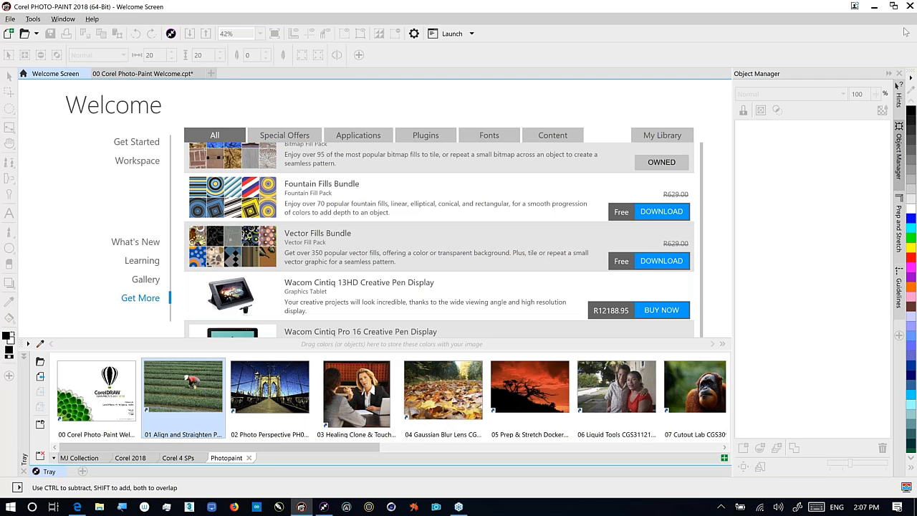
Open the 01 Align and Straighten PH00223.cpt thumbnail from the Tray as its own document
{"action": "left_click", "coordinate": [761, 283]}
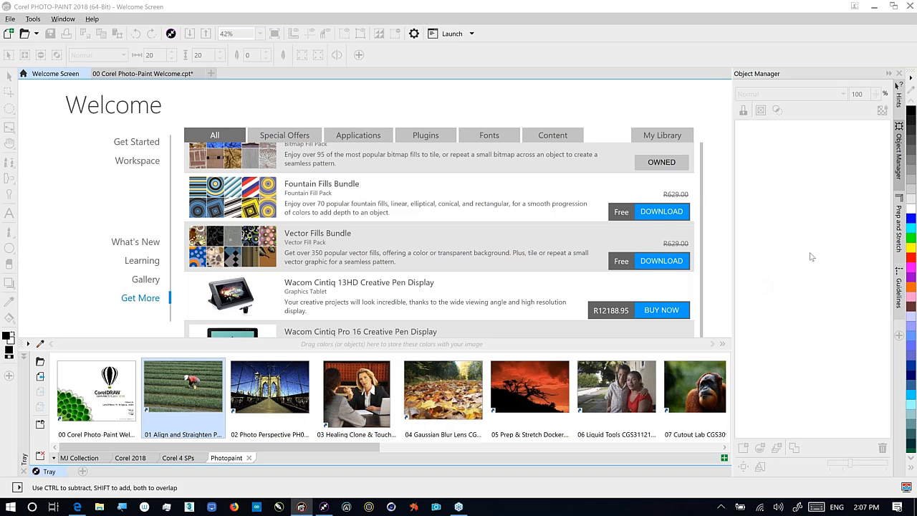
{"action": "left_click", "coordinate": [643, 24]}
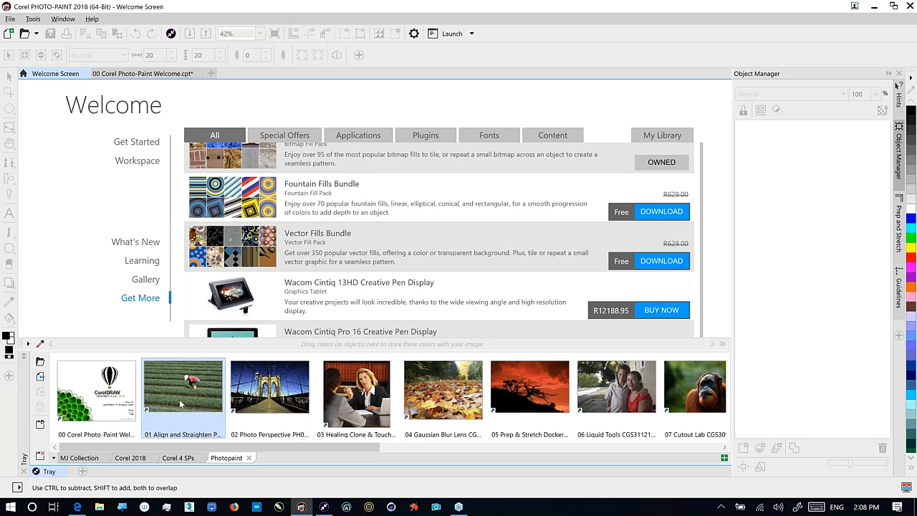
{"action": "mouse_move", "coordinate": [180, 400]}
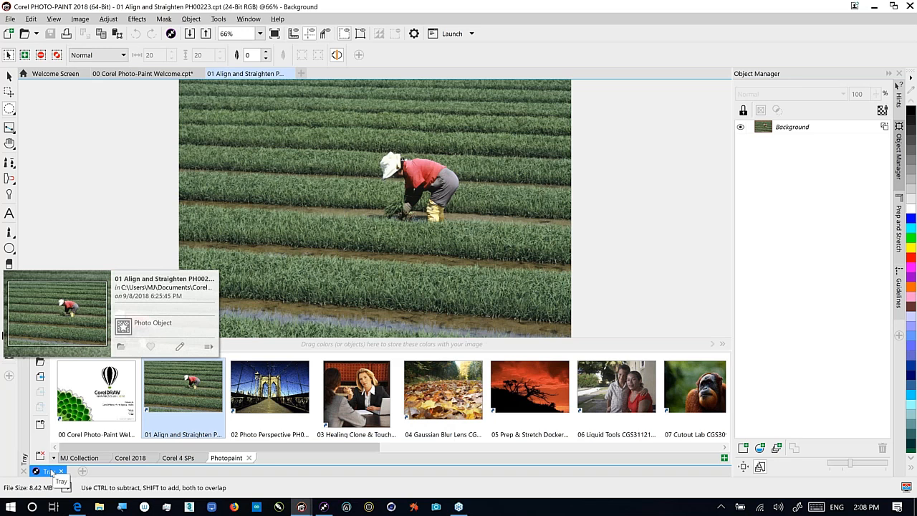
Collapse the Tray and reveal the Crop flyout with Straighten and Perspective Correction tools
{"action": "left_click", "coordinate": [49, 471]}
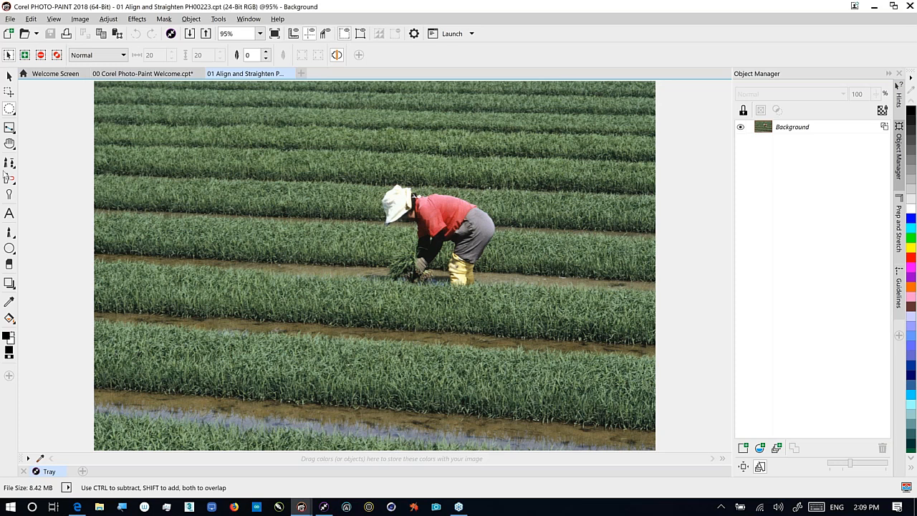
{"action": "left_click", "coordinate": [10, 128]}
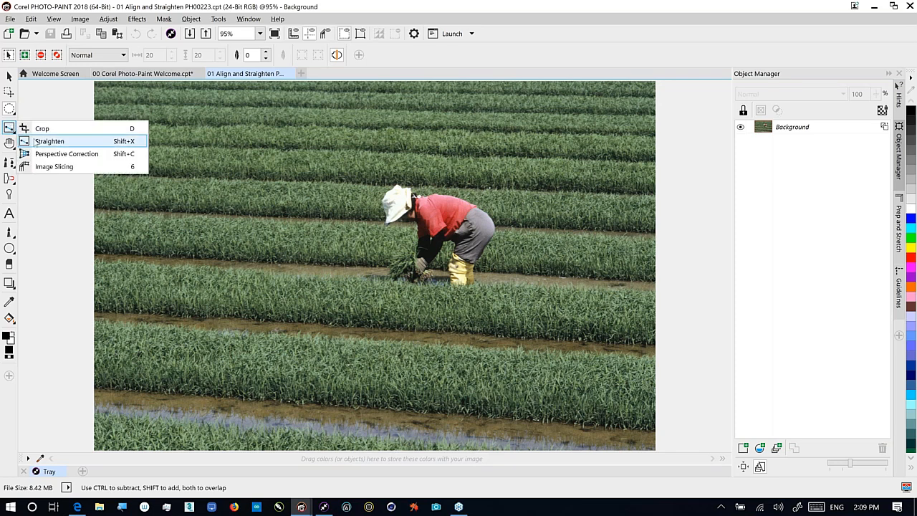
Choose Straighten and lay the guide bar along a furrow for a 2.6° angle
{"action": "left_click", "coordinate": [37, 142]}
{"action": "left_click", "coordinate": [37, 142]}
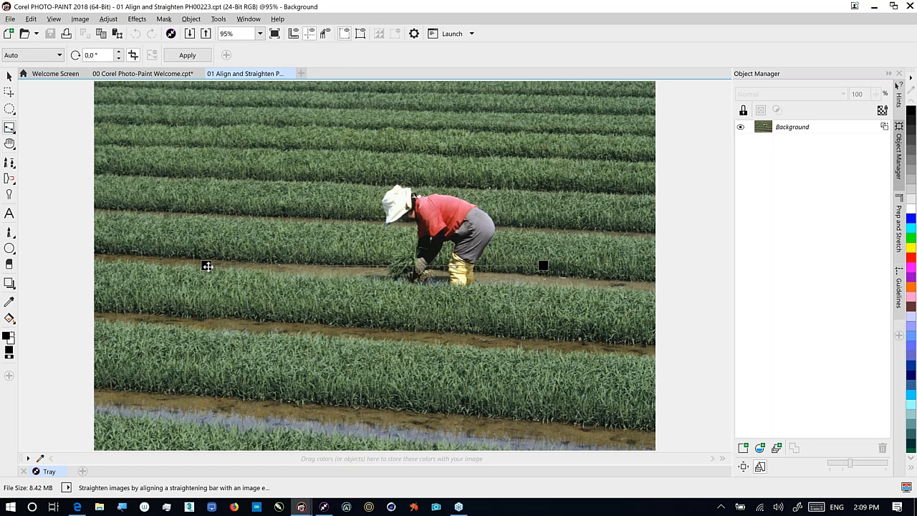
{"action": "left_click_drag", "start_coordinate": [203, 265], "coordinate": [192, 259]}
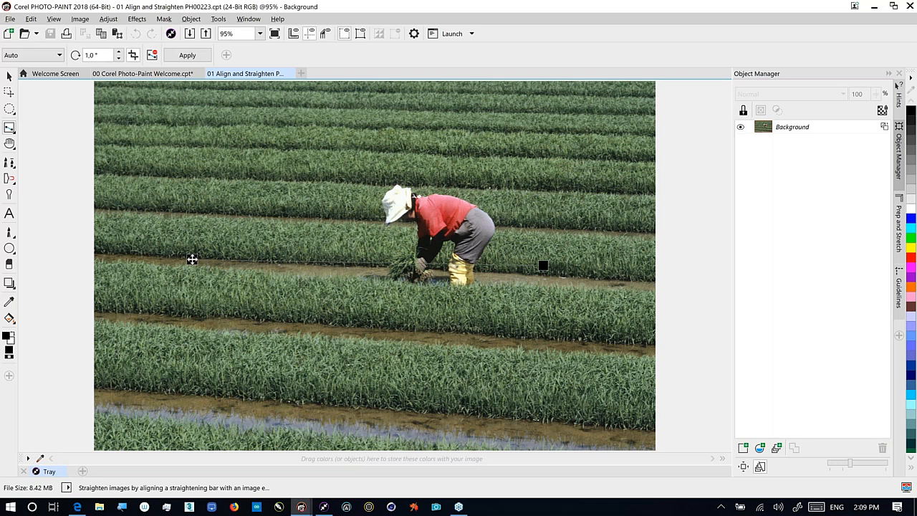
{"action": "left_click_drag", "start_coordinate": [542, 265], "coordinate": [546, 274]}
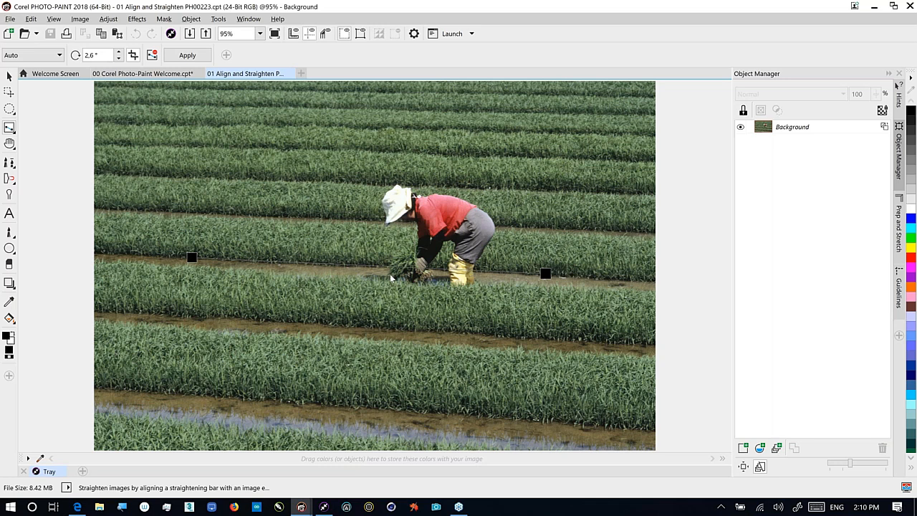
{"action": "left_click", "coordinate": [189, 58]}
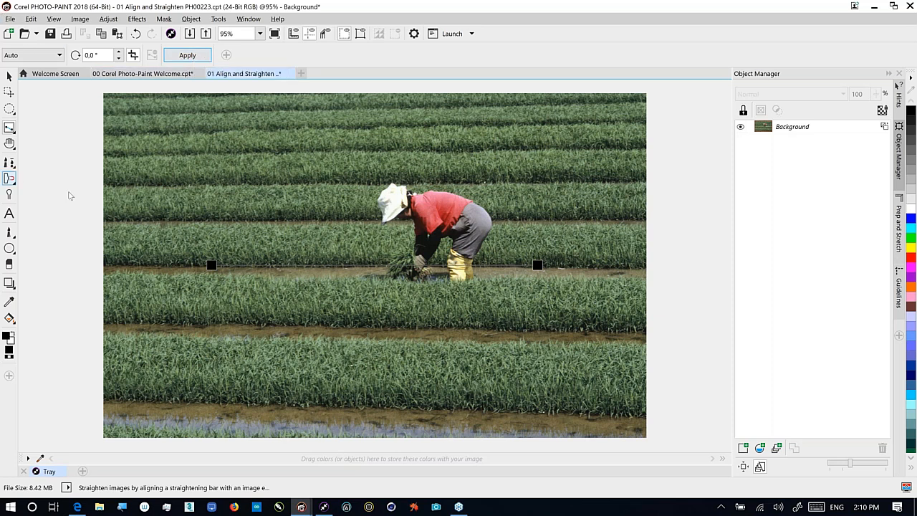
Apply Perspective Correction with all four corners moved onto the rice field's furrow rows
{"action": "left_click", "coordinate": [12, 130]}
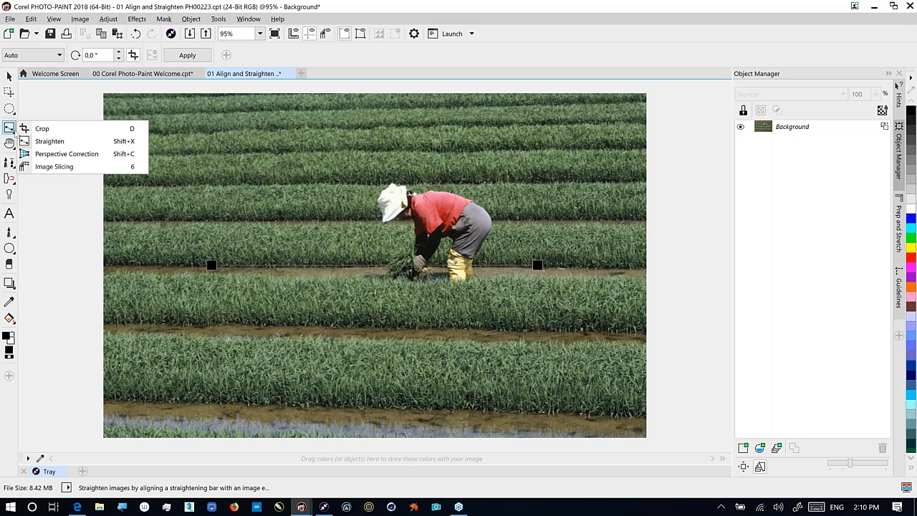
{"action": "left_click", "coordinate": [48, 155]}
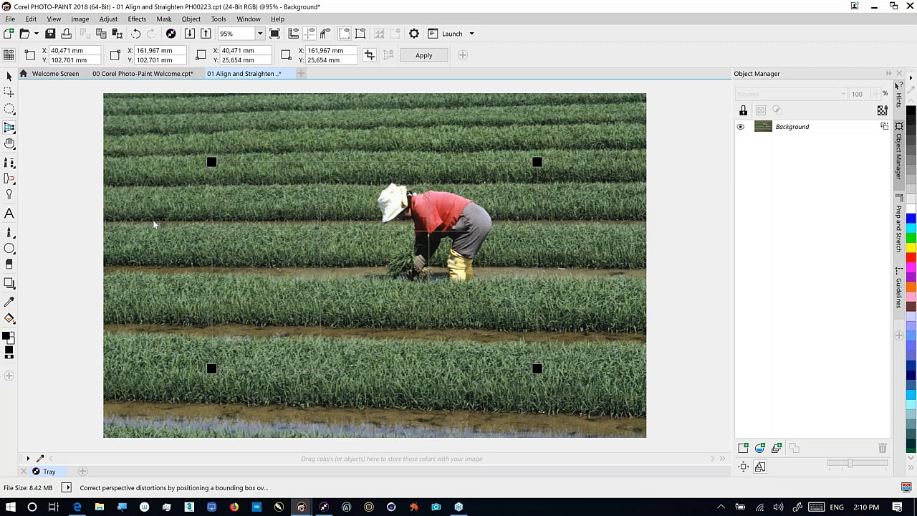
{"action": "left_click_drag", "start_coordinate": [537, 368], "coordinate": [542, 349]}
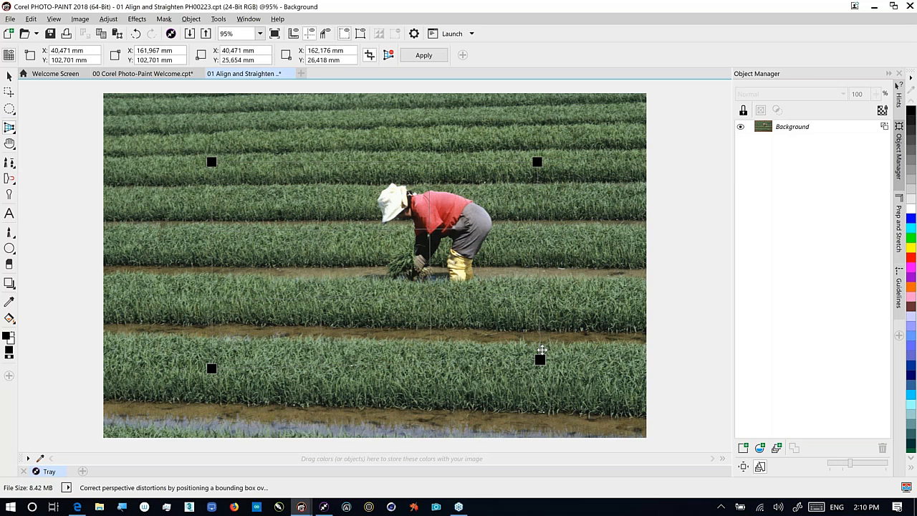
{"action": "left_click_drag", "start_coordinate": [542, 350], "coordinate": [534, 319]}
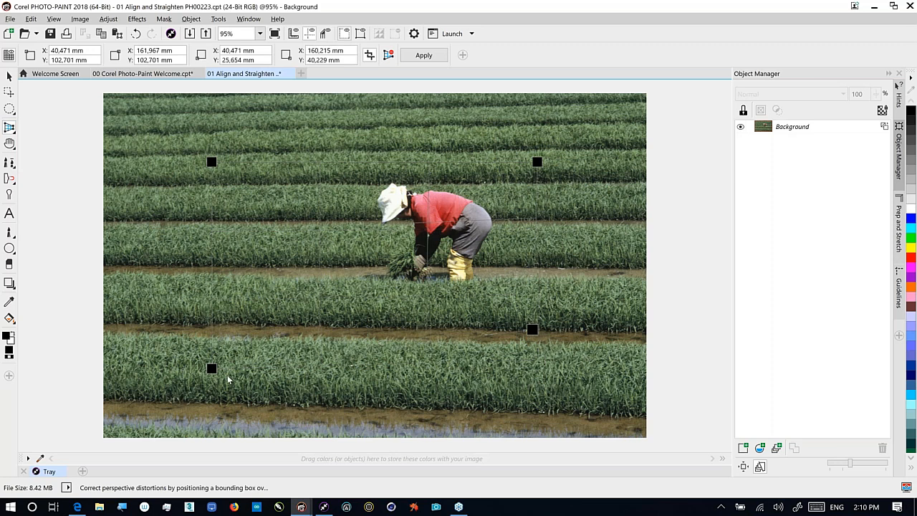
{"action": "left_click_drag", "start_coordinate": [212, 369], "coordinate": [216, 323]}
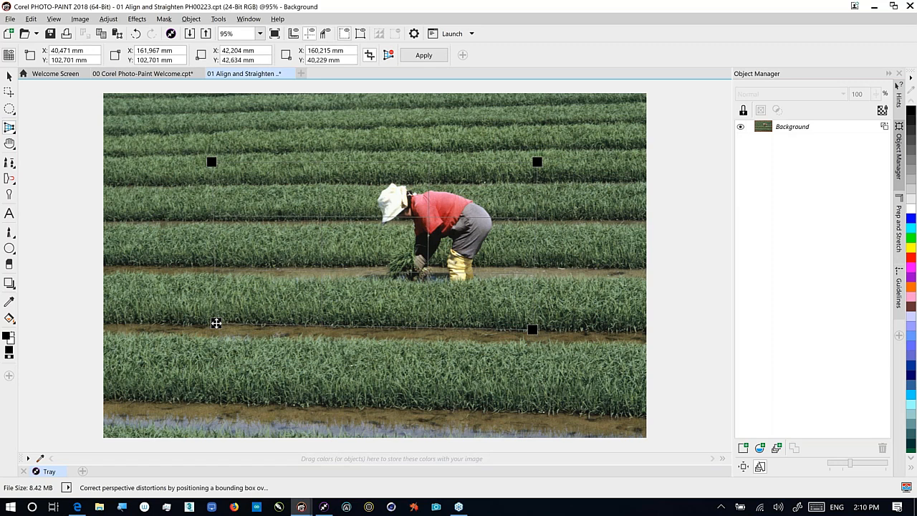
{"action": "left_click_drag", "start_coordinate": [216, 323], "coordinate": [217, 324]}
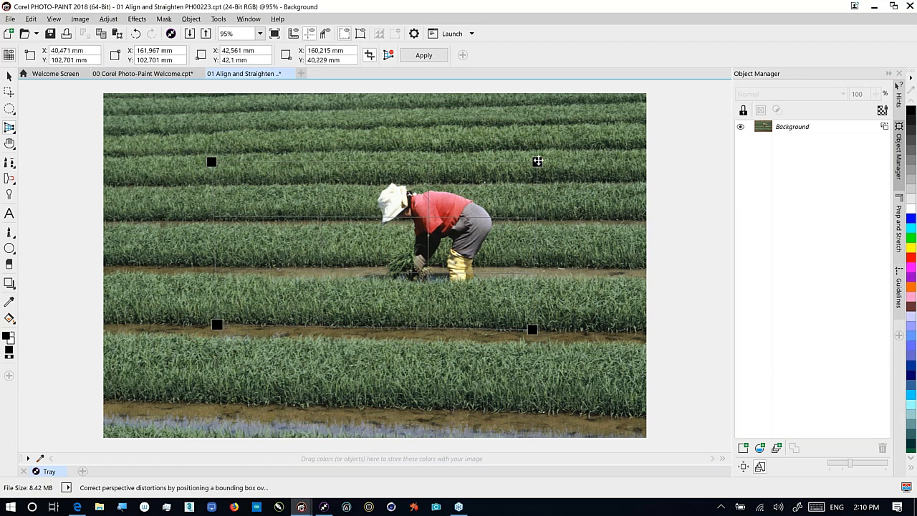
{"action": "left_click_drag", "start_coordinate": [537, 161], "coordinate": [532, 182]}
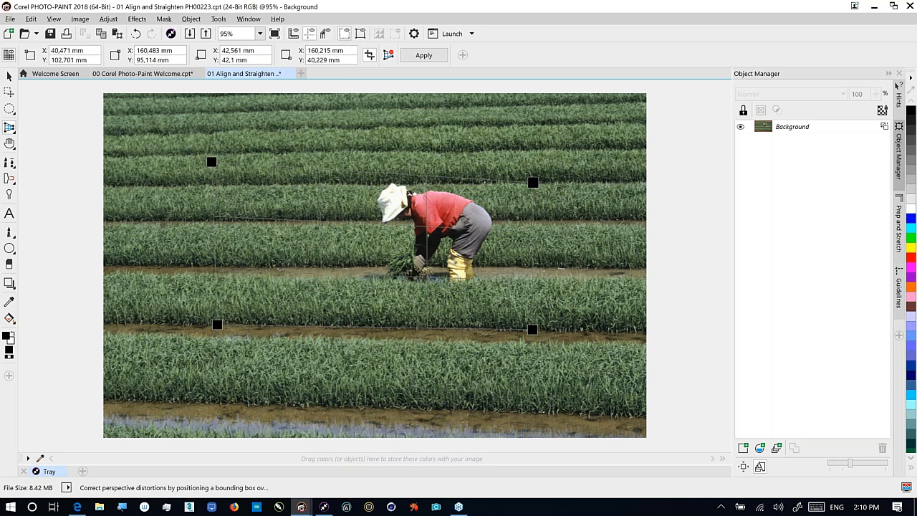
{"action": "left_click_drag", "start_coordinate": [211, 162], "coordinate": [215, 183]}
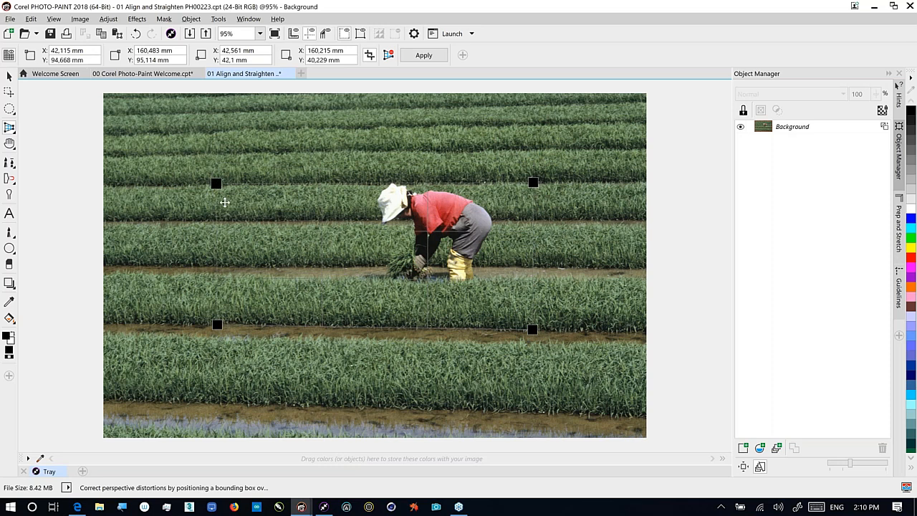
{"action": "left_click", "coordinate": [424, 56]}
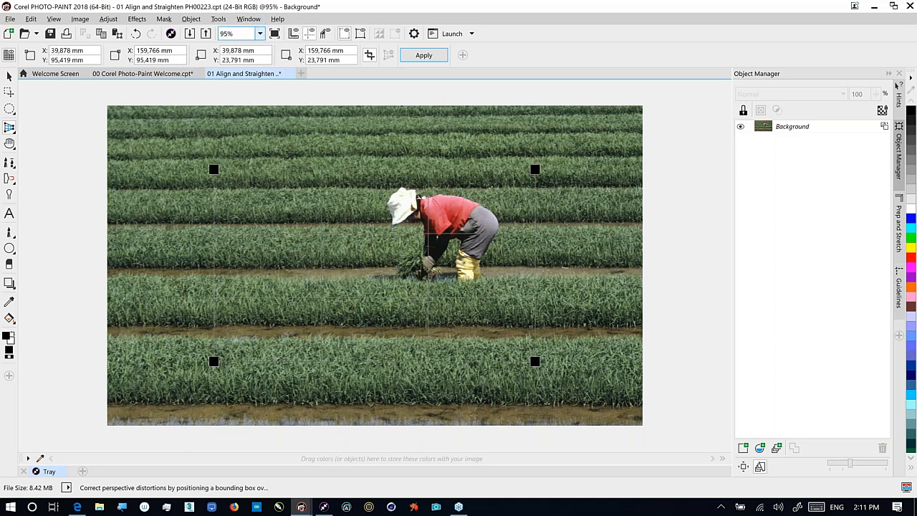
Close both documents without saving and open 02 Photo Perspective PH00195.cpt from the Tray
{"action": "left_click", "coordinate": [290, 76]}
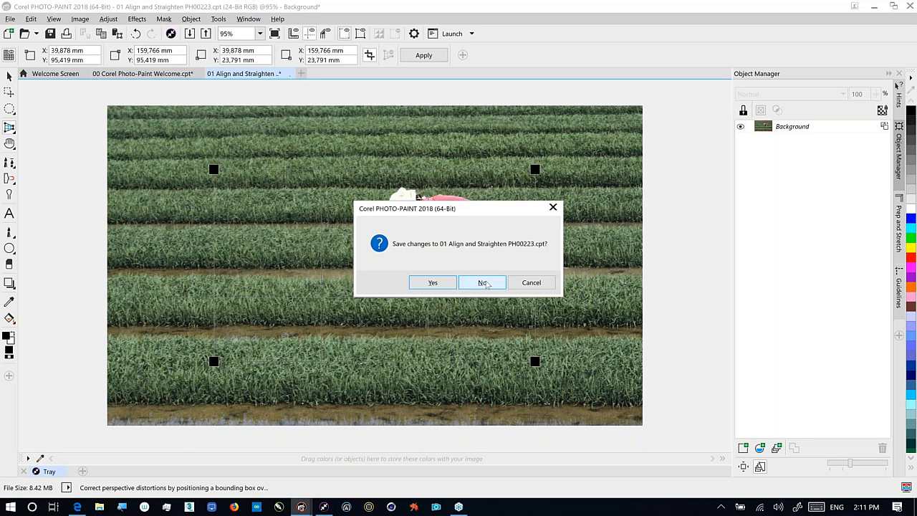
{"action": "left_click", "coordinate": [484, 283]}
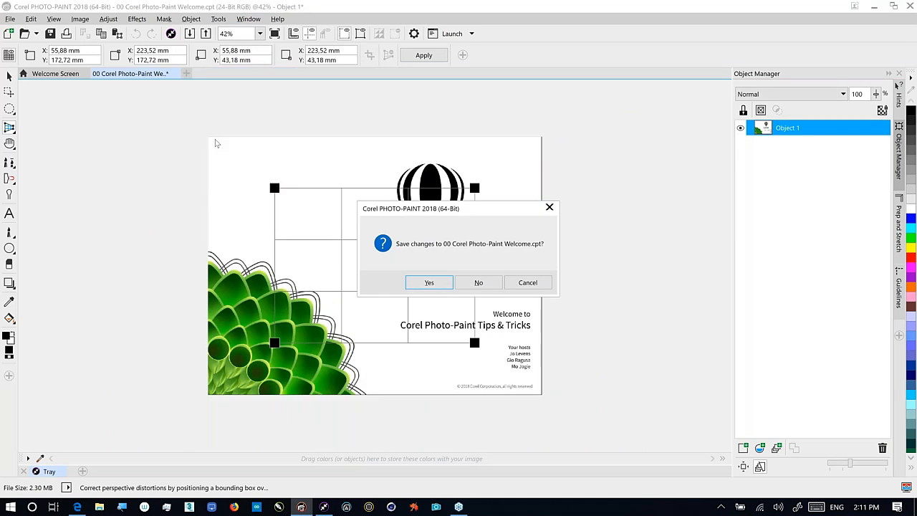
{"action": "key", "text": "n"}
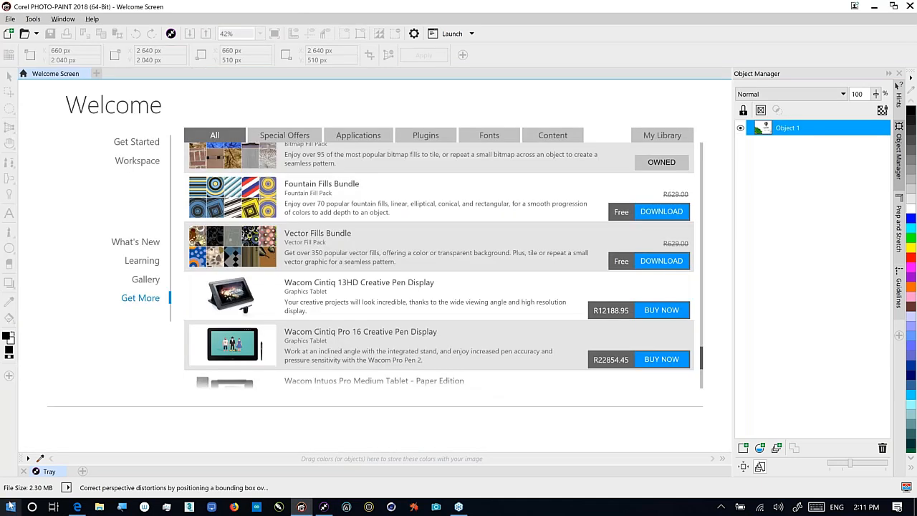
{"action": "left_click", "coordinate": [49, 472]}
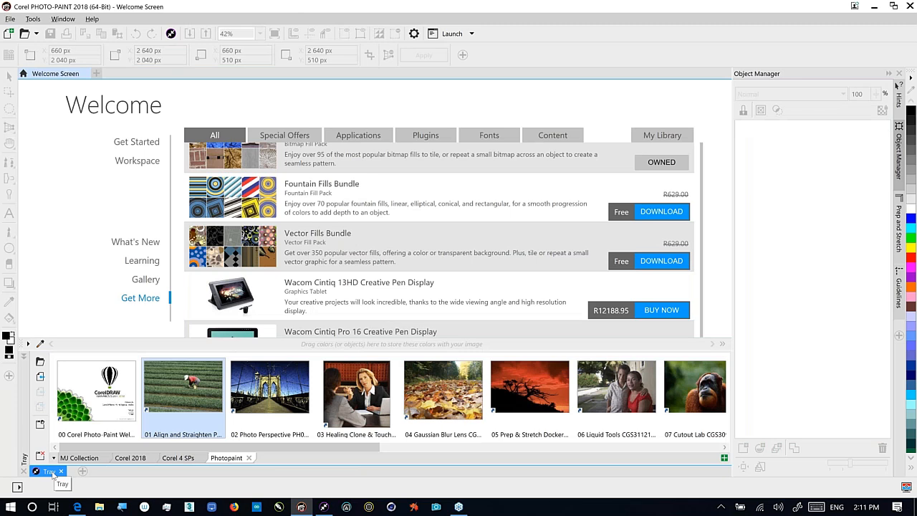
{"action": "double_click", "coordinate": [270, 388]}
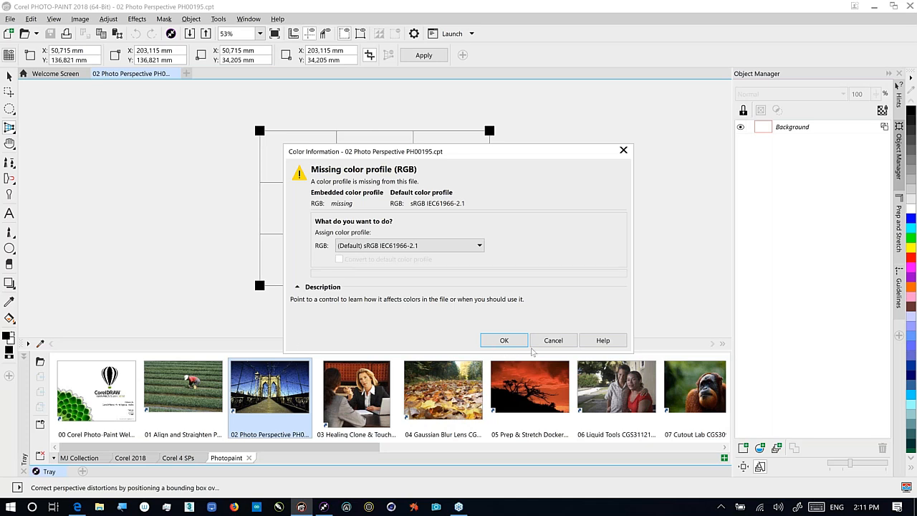
Cancel opening the bridge photo and go to the Tools menu's colour management settings
{"action": "left_click", "coordinate": [553, 341]}
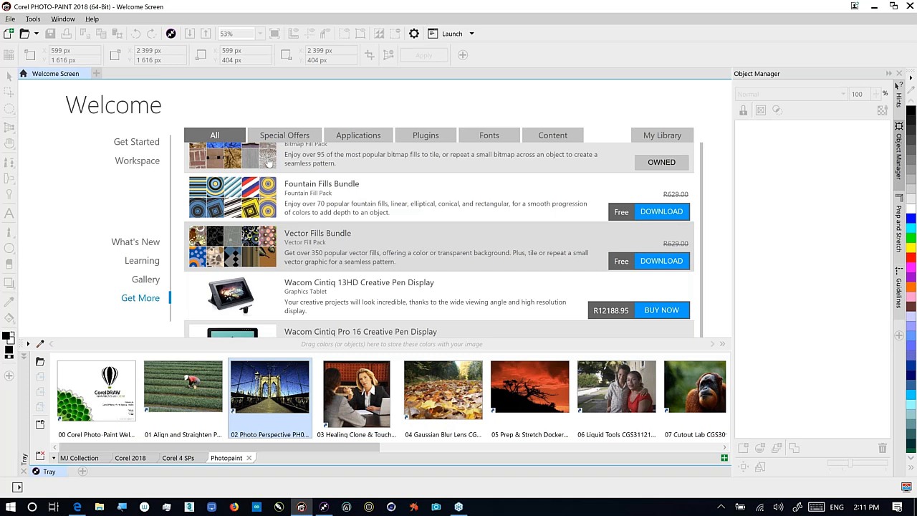
{"action": "left_click", "coordinate": [33, 19]}
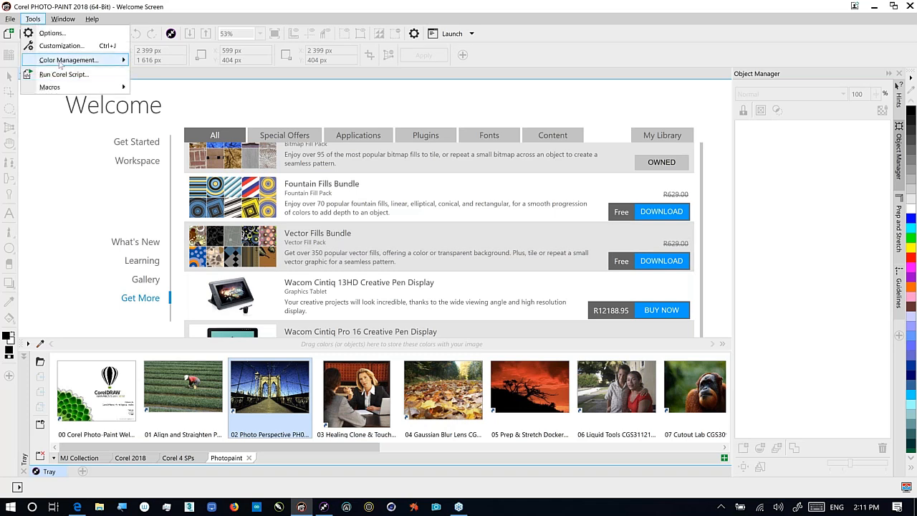
{"action": "mouse_move", "coordinate": [77, 62]}
{"action": "left_click", "coordinate": [164, 62]}
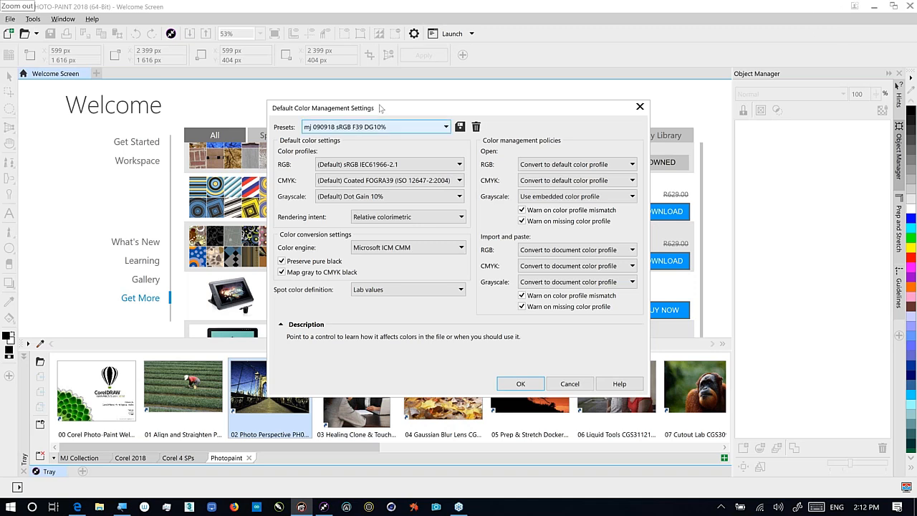
{"action": "mouse_move", "coordinate": [323, 136]}
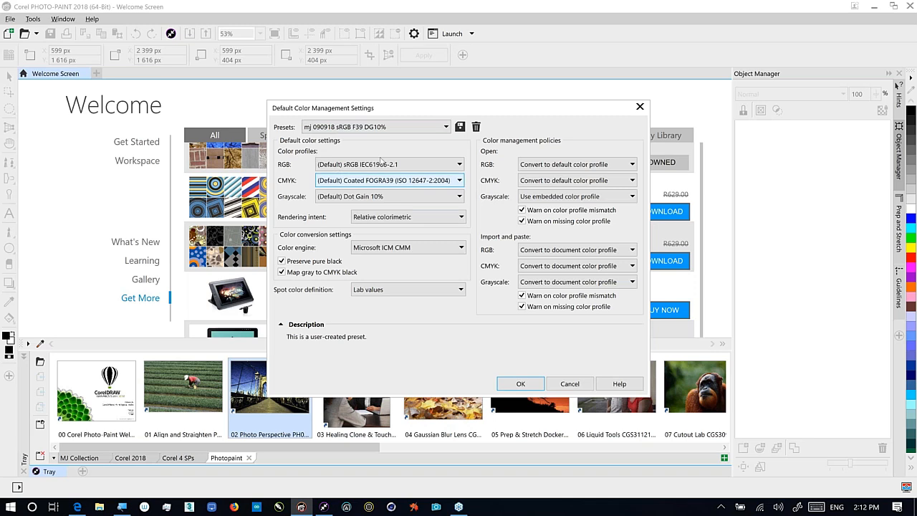
{"action": "mouse_move", "coordinate": [380, 166]}
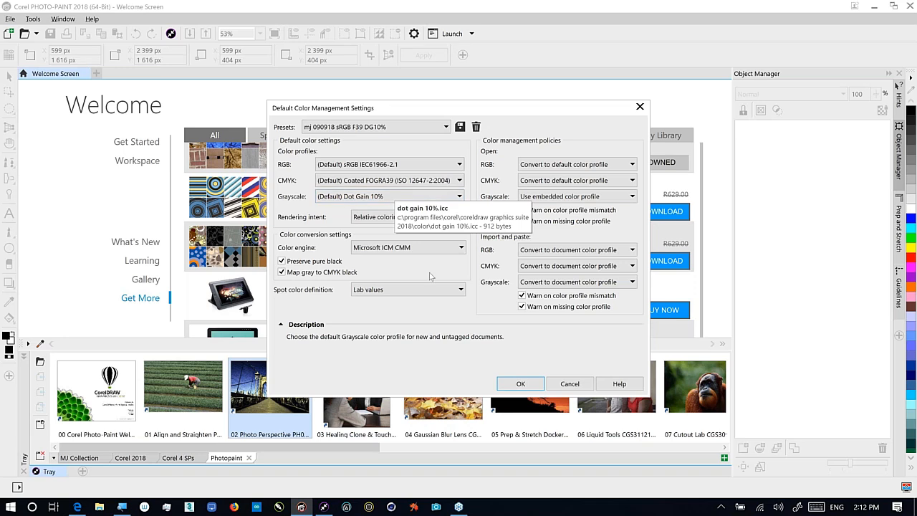
{"action": "left_click", "coordinate": [578, 385]}
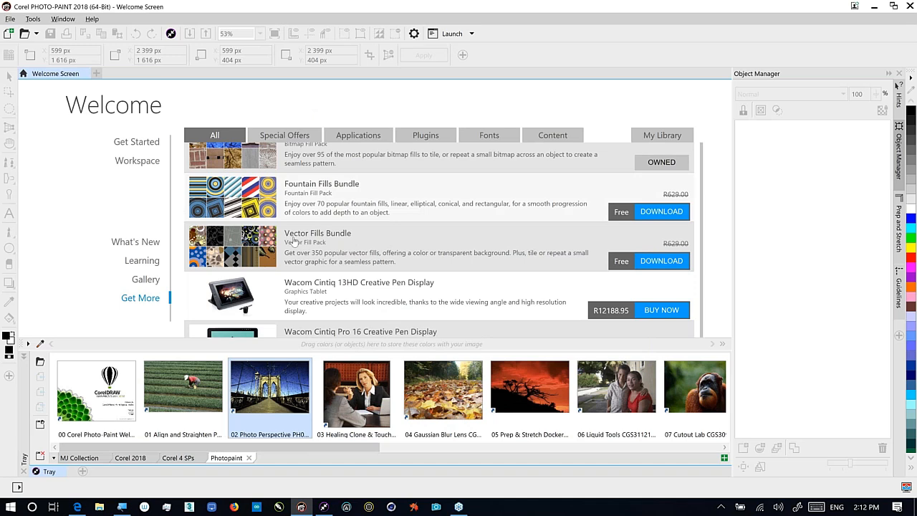
Open 02 Photo Perspective PH00195.cpt from the Tray and assign the default sRGB IEC61966-2.1 profile
{"action": "right_click", "coordinate": [285, 393]}
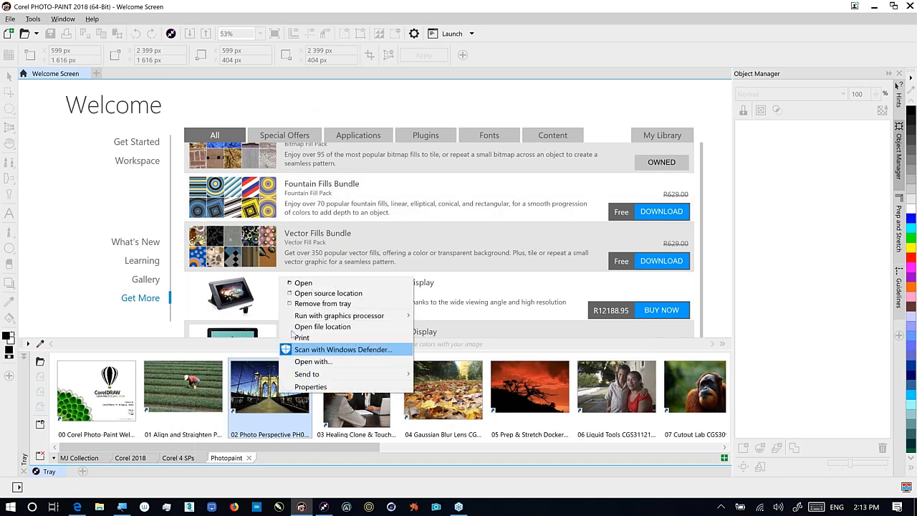
{"action": "left_click", "coordinate": [301, 282]}
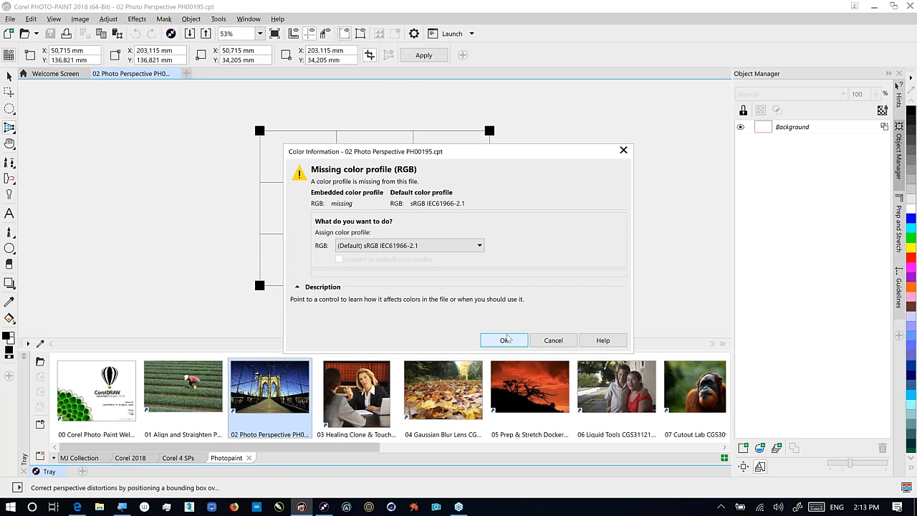
{"action": "left_click", "coordinate": [512, 340]}
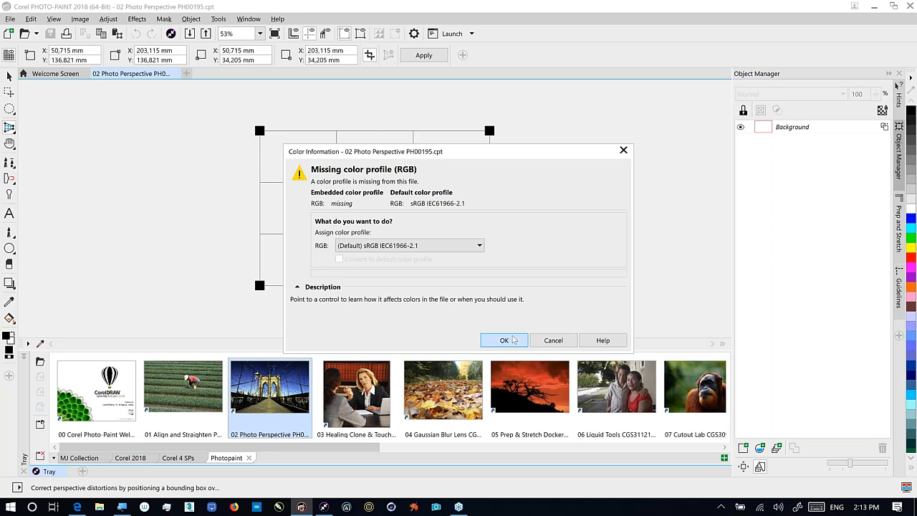
{"action": "left_click", "coordinate": [512, 340]}
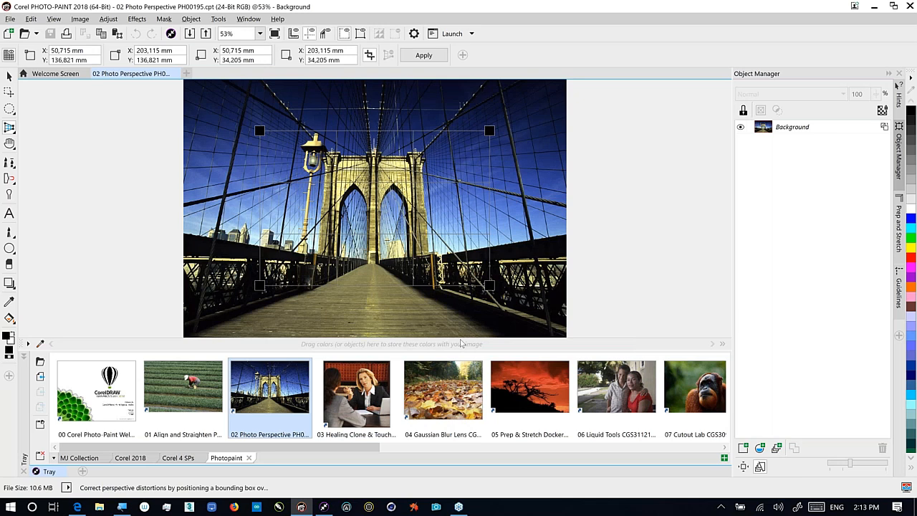
Drag the four perspective corners to follow the bridge lines, then preview and apply the correction
{"action": "left_click_drag", "start_coordinate": [489, 130], "coordinate": [426, 157]}
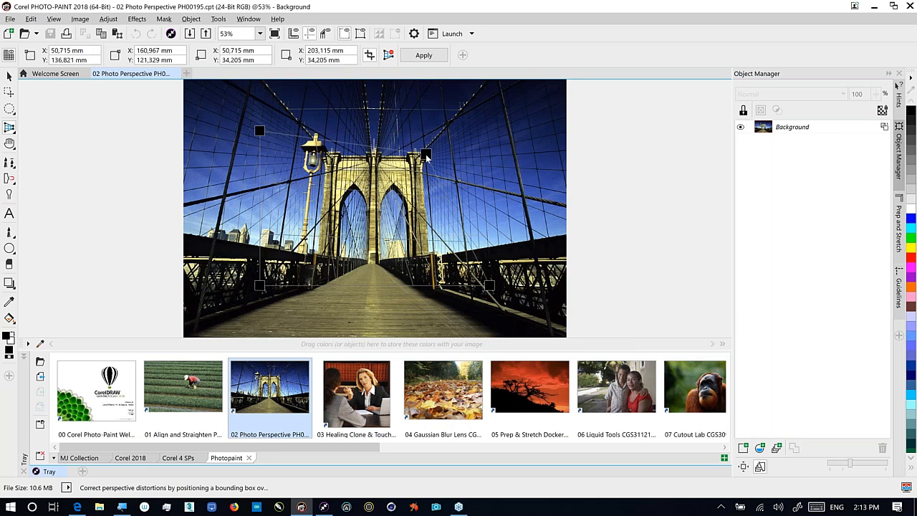
{"action": "left_click_drag", "start_coordinate": [259, 131], "coordinate": [322, 153]}
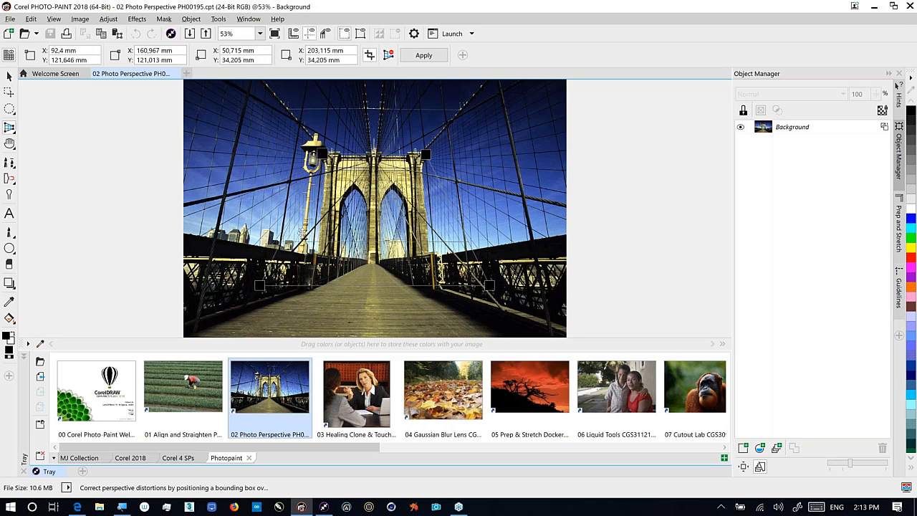
{"action": "left_click_drag", "start_coordinate": [259, 285], "coordinate": [315, 271]}
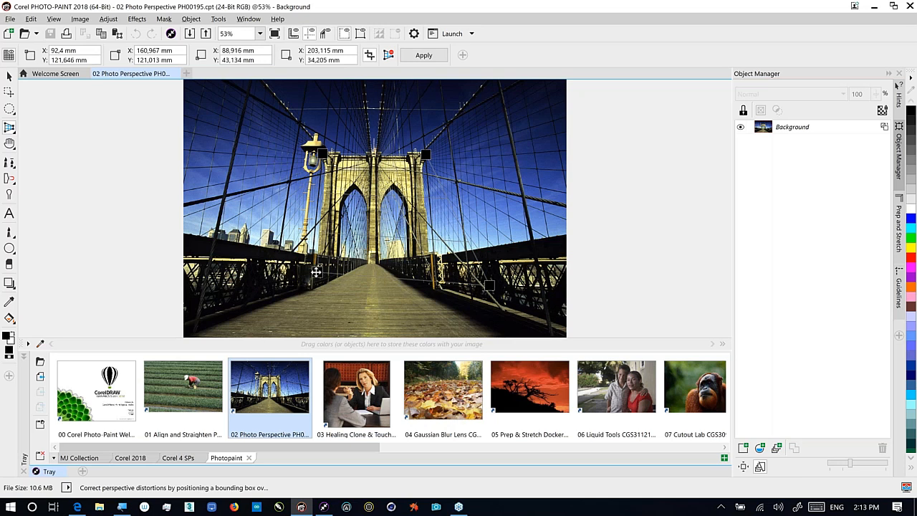
{"action": "left_click_drag", "start_coordinate": [489, 285], "coordinate": [431, 274]}
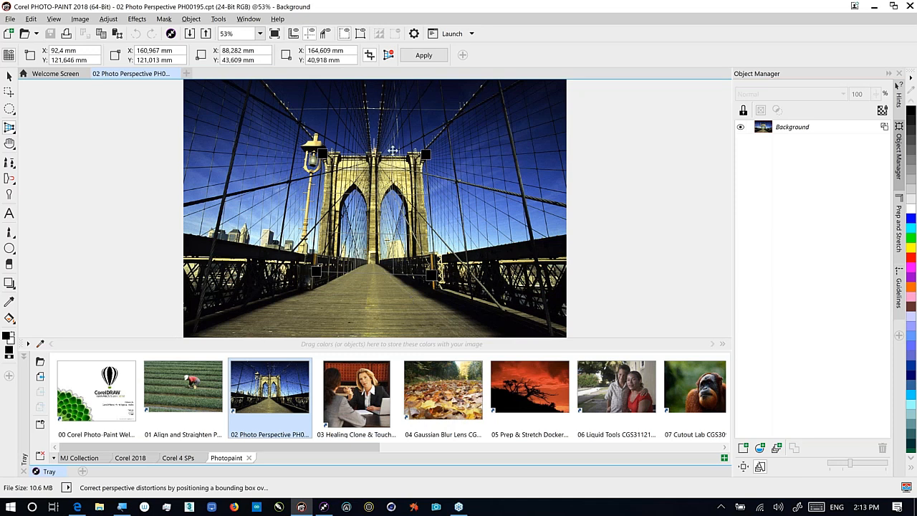
{"action": "left_click", "coordinate": [431, 57]}
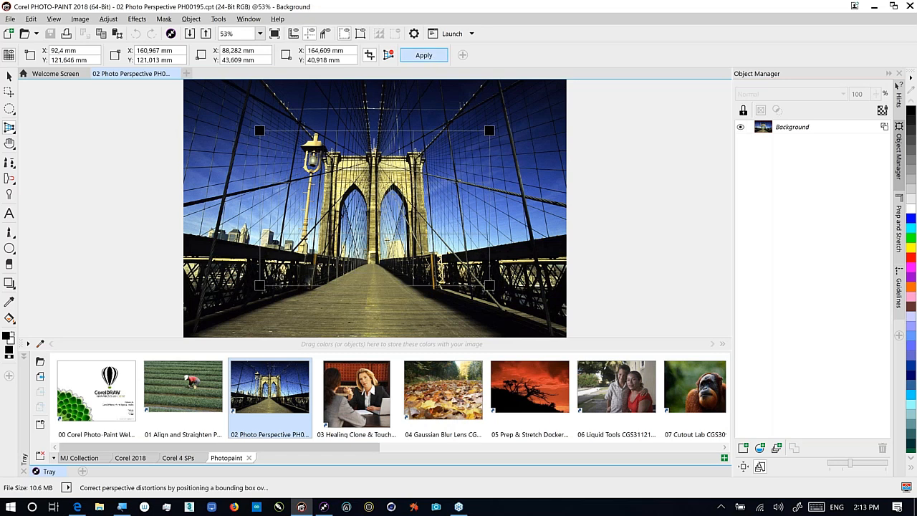
{"action": "left_click", "coordinate": [423, 55]}
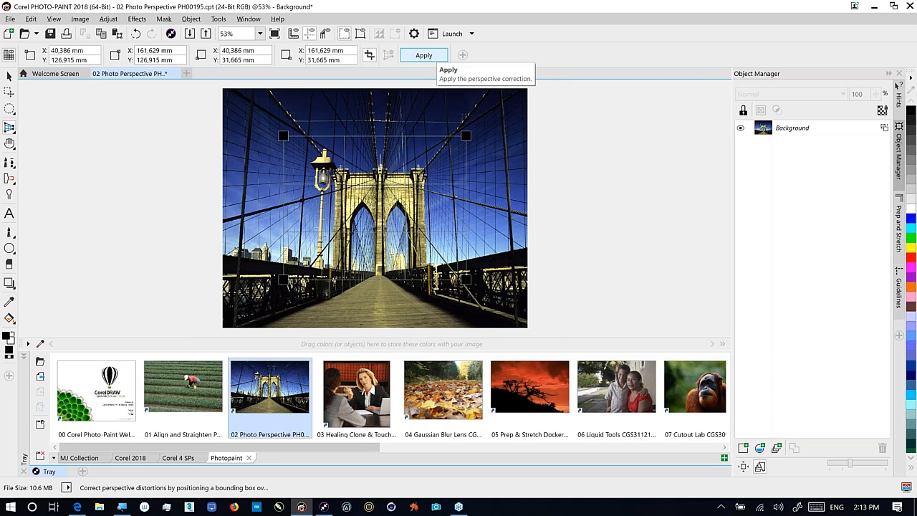
Return to the Pick tool and close the bridge photo without saving
{"action": "left_click", "coordinate": [10, 75]}
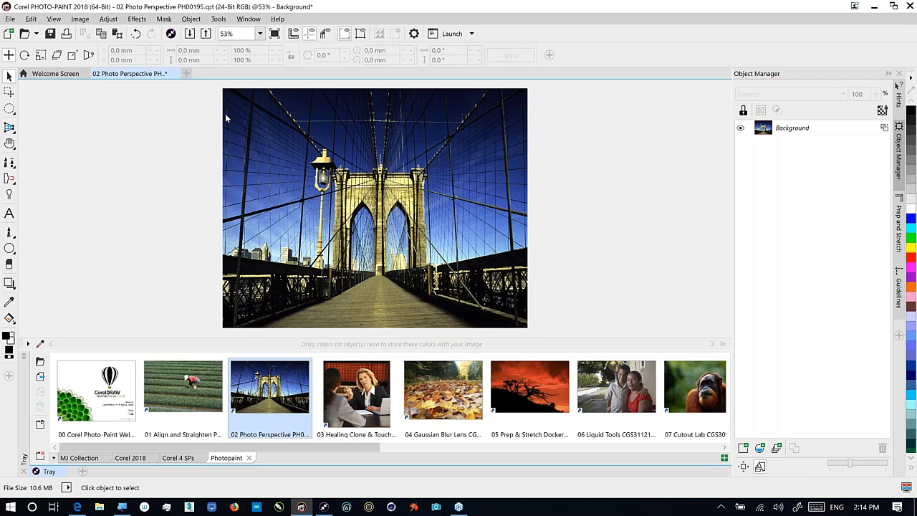
{"action": "left_click", "coordinate": [175, 74]}
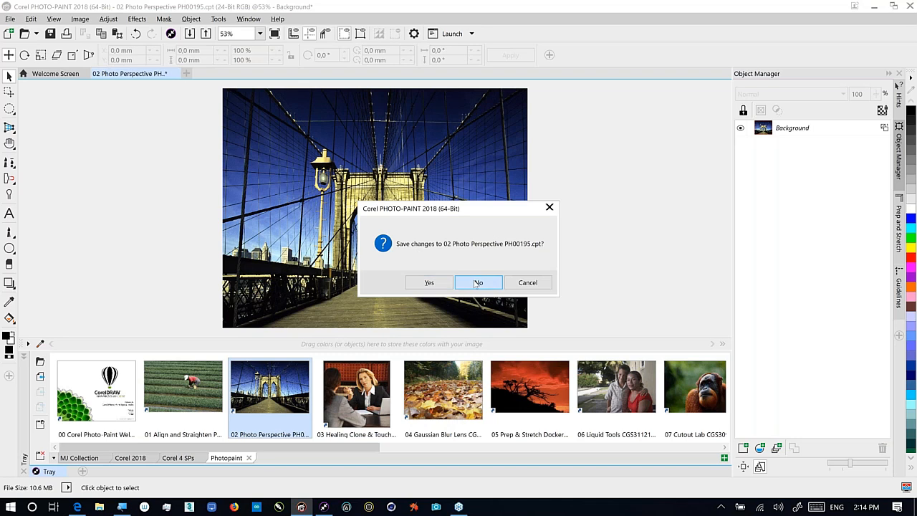
{"action": "left_click", "coordinate": [472, 284]}
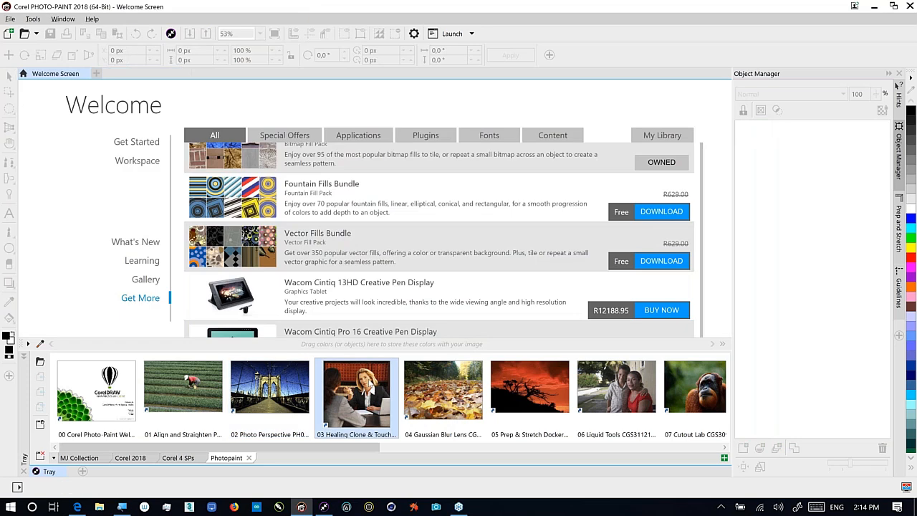
Open the 03 Healing Clone & Touchup Brush image from the Tray and collapse the Tray
{"action": "right_click", "coordinate": [374, 376]}
{"action": "left_click", "coordinate": [390, 381]}
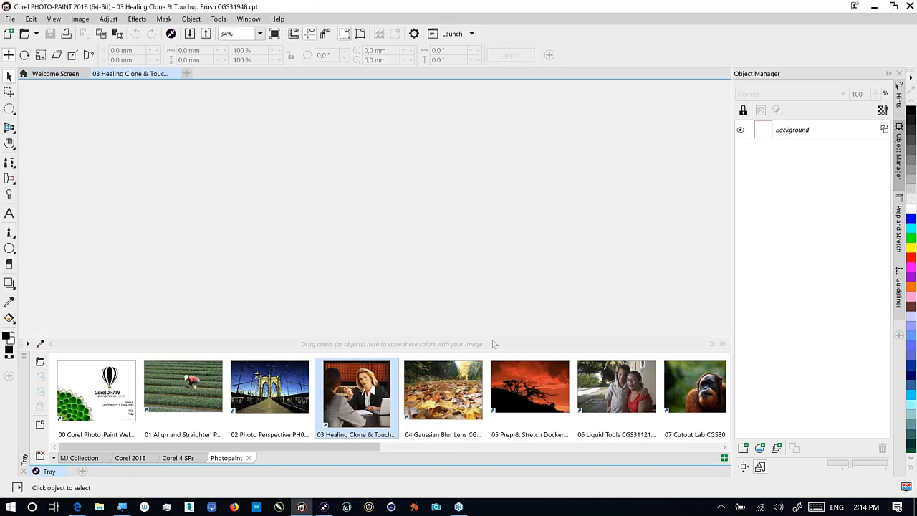
{"action": "left_click", "coordinate": [48, 470]}
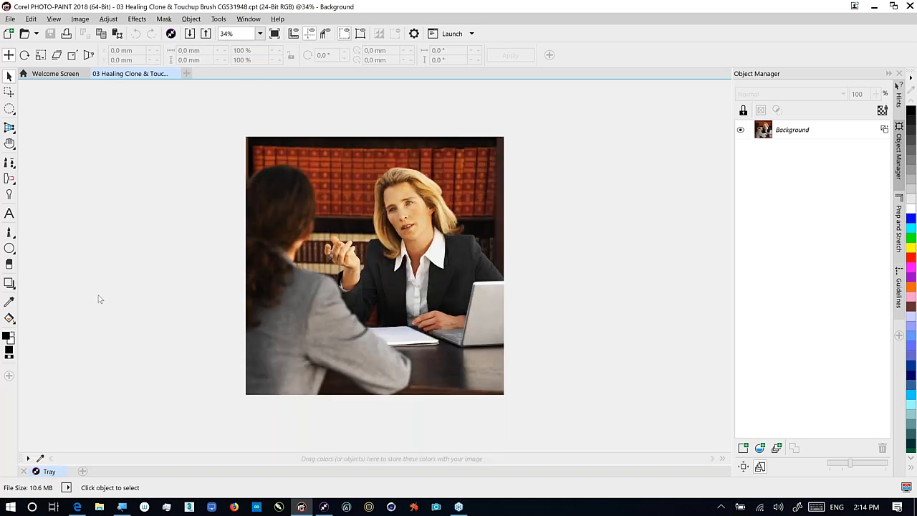
Drag a Zoom tool marquee around the blonde woman's face
{"action": "left_click", "coordinate": [14, 146]}
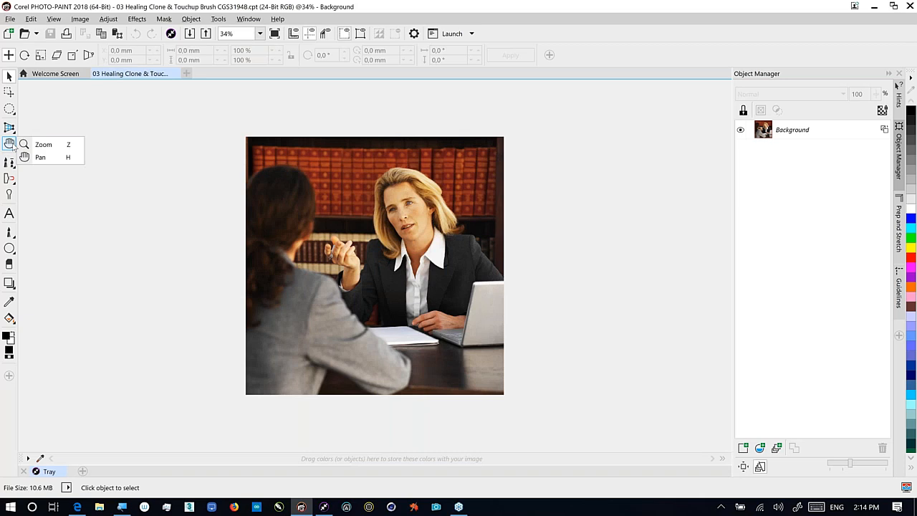
{"action": "left_click", "coordinate": [40, 145]}
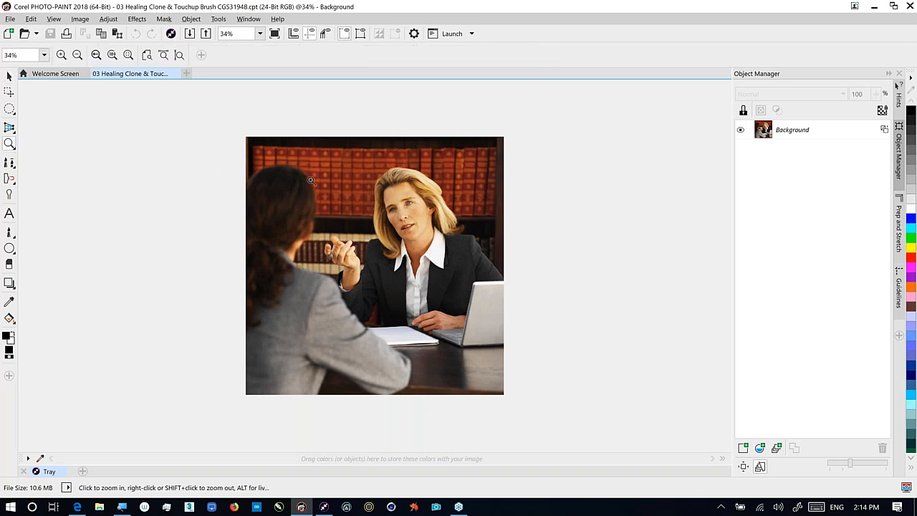
{"action": "left_click_drag", "start_coordinate": [366, 172], "coordinate": [467, 252]}
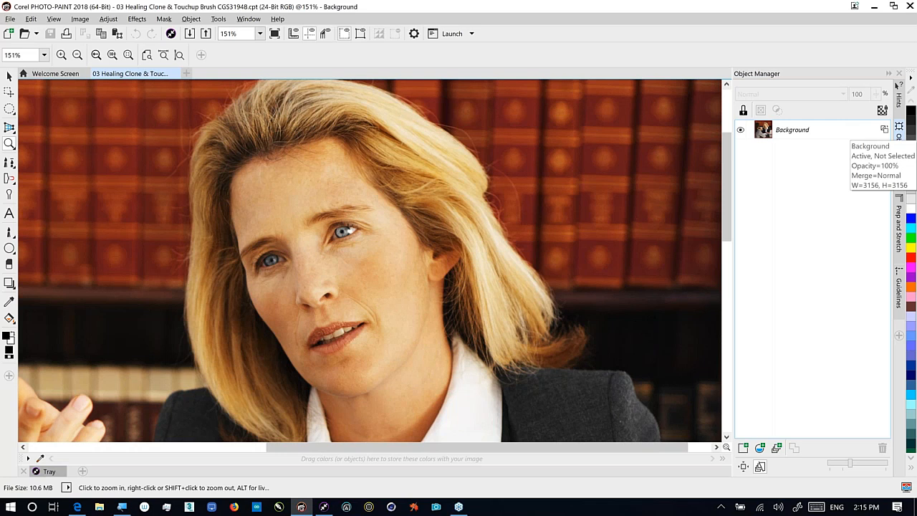
Duplicate the background with Ctrl+D, select Object 1 and hide Object 2
{"action": "key", "text": "ctrl+d"}
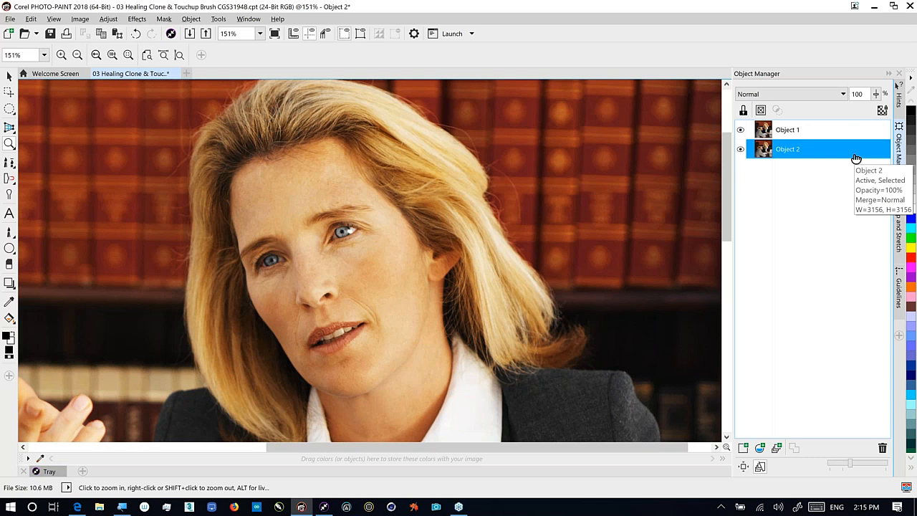
{"action": "left_click", "coordinate": [791, 132]}
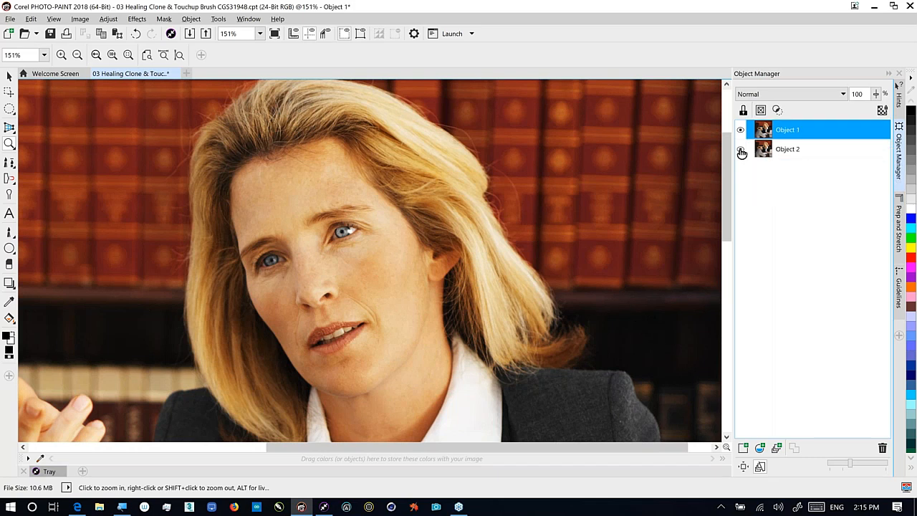
{"action": "left_click", "coordinate": [742, 151]}
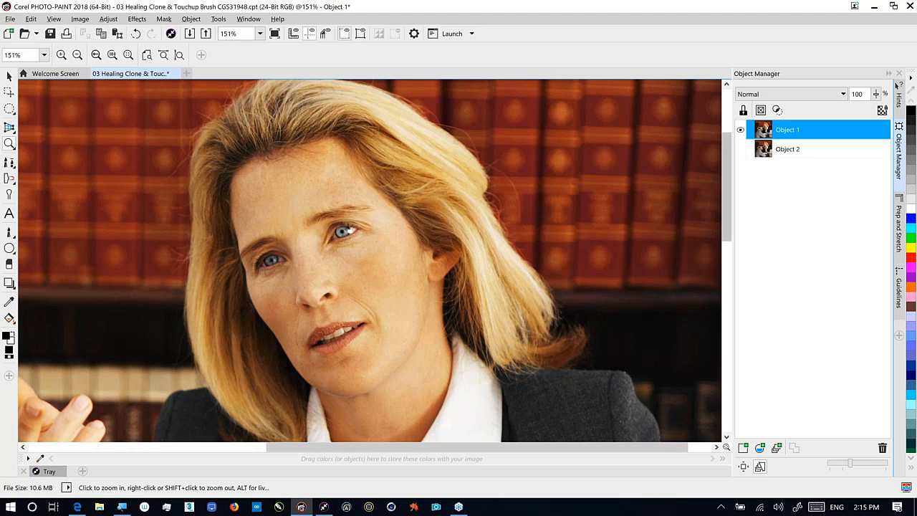
Choose the plain Clone brush and set its source point on the cheek
{"action": "left_click", "coordinate": [10, 164]}
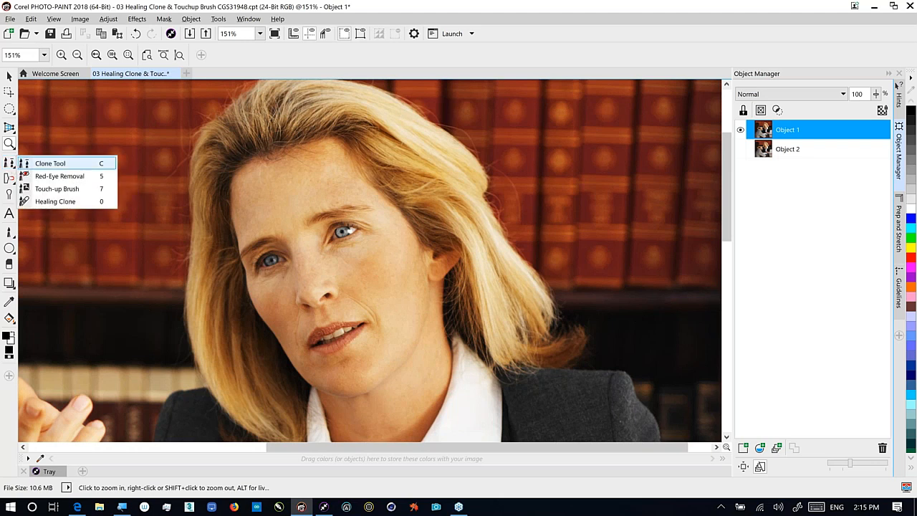
{"action": "left_click", "coordinate": [50, 164]}
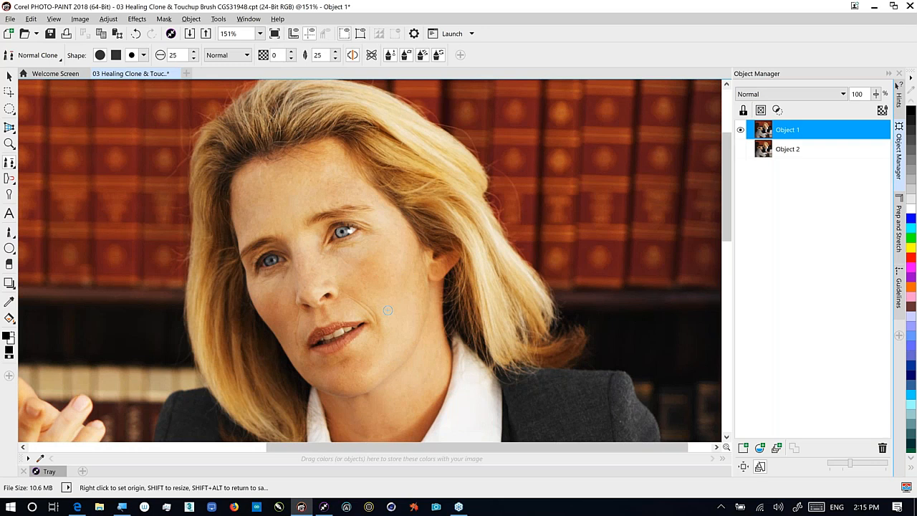
{"action": "right_click", "coordinate": [386, 317]}
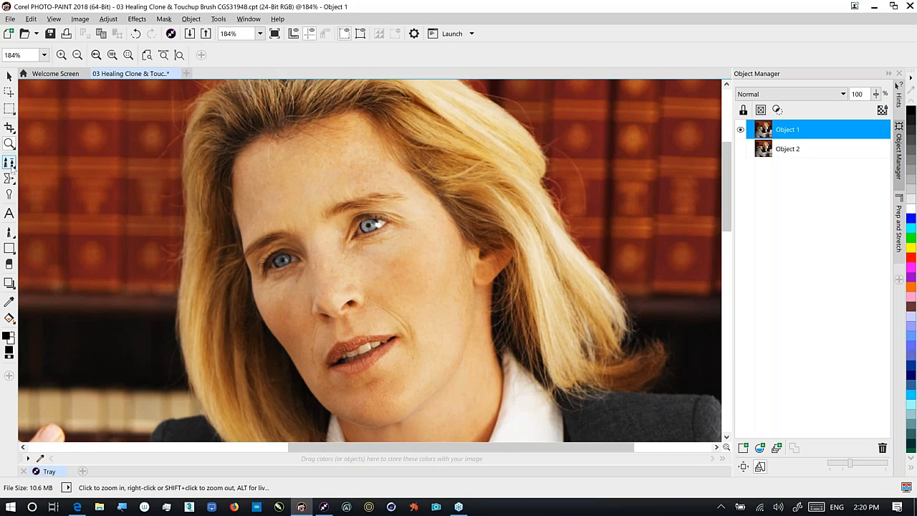
{"action": "left_click", "coordinate": [9, 163]}
{"action": "left_click", "coordinate": [45, 164]}
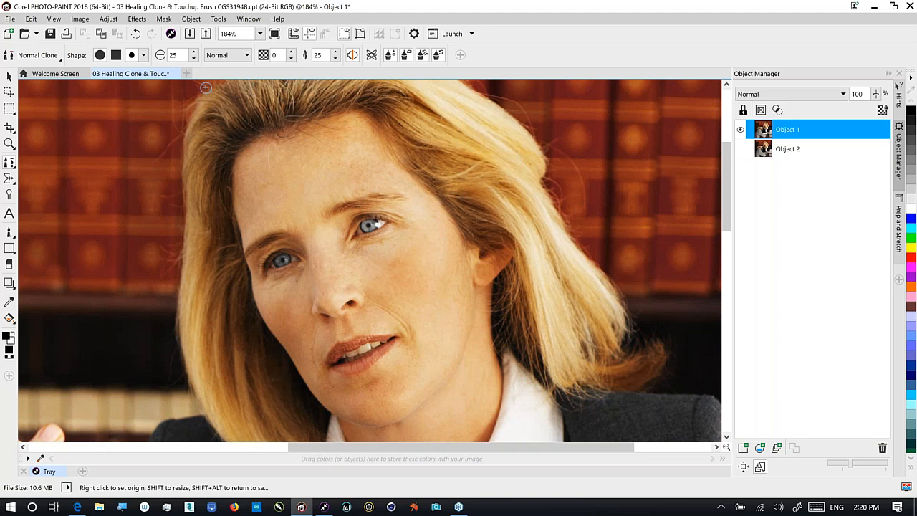
Heal the lines beside the mouth with the Healing Clone brush
{"action": "left_click", "coordinate": [12, 165]}
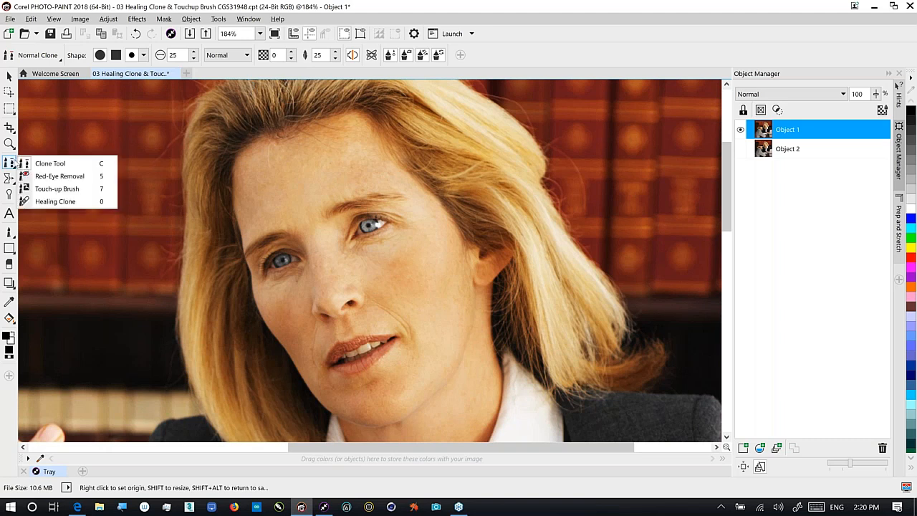
{"action": "left_click", "coordinate": [54, 202]}
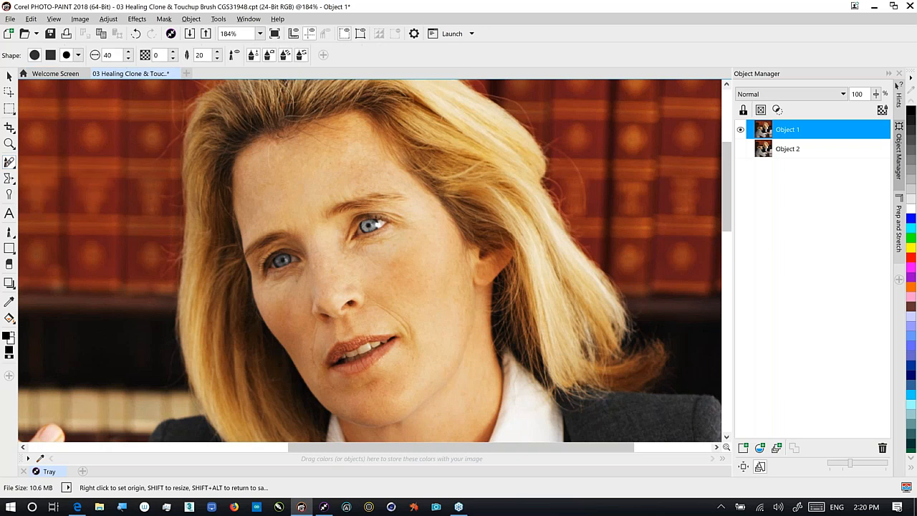
{"action": "left_click", "coordinate": [414, 343]}
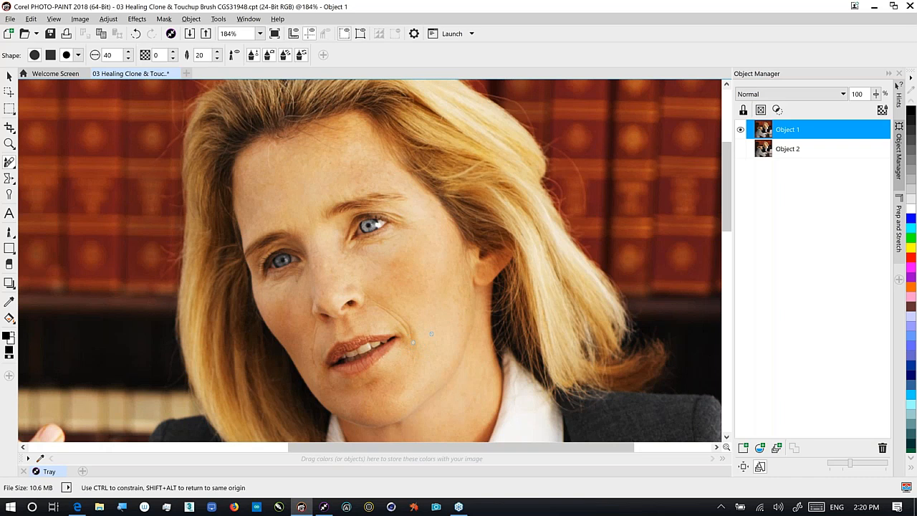
{"action": "left_click_drag", "start_coordinate": [414, 342], "coordinate": [391, 298]}
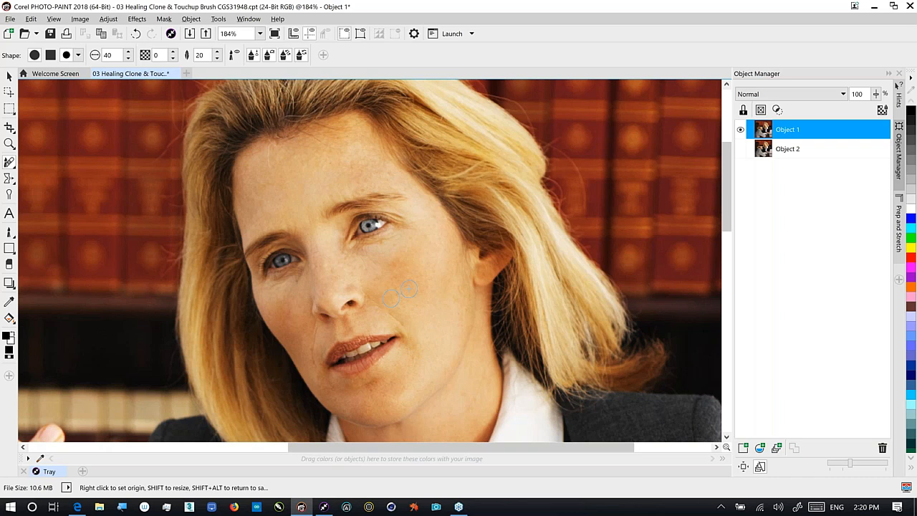
{"action": "left_click", "coordinate": [403, 323]}
{"action": "left_click", "coordinate": [412, 325]}
Heal the marks near the chin, resampling clean skin from the left cheek
{"action": "left_click", "coordinate": [377, 389]}
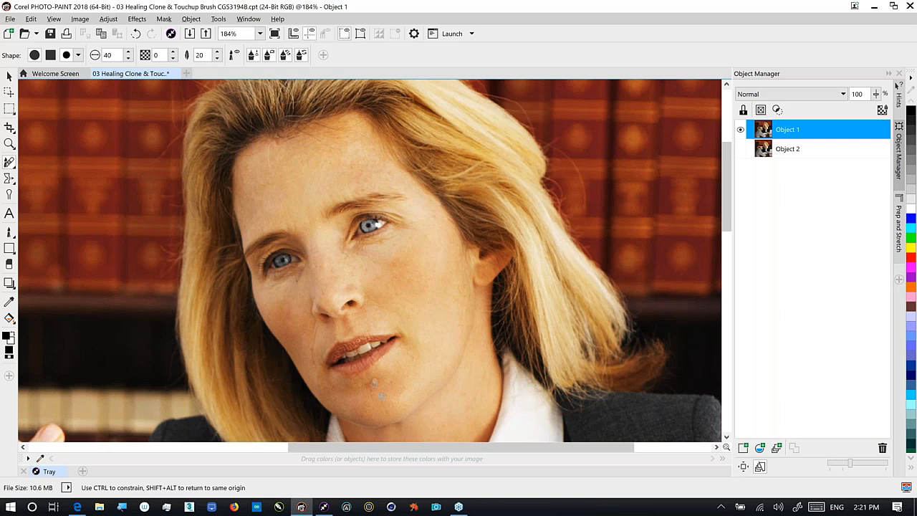
{"action": "left_click_drag", "start_coordinate": [377, 388], "coordinate": [373, 395]}
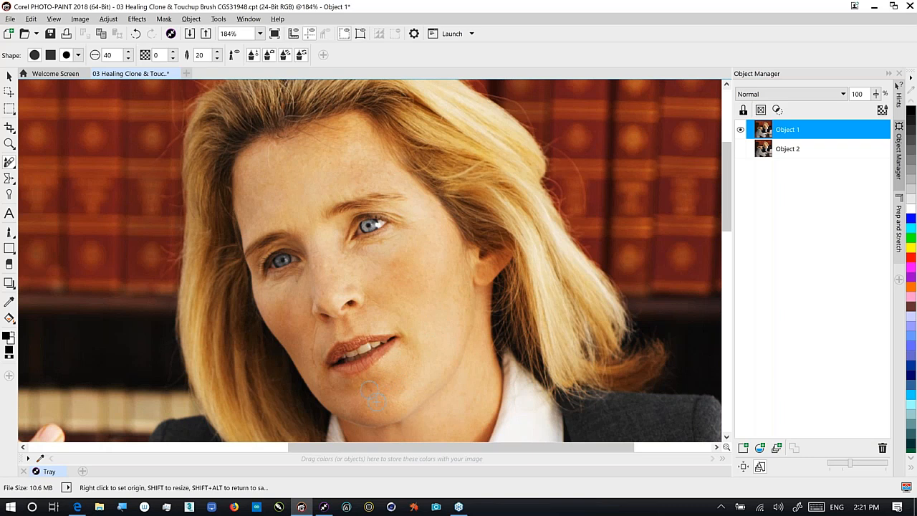
{"action": "right_click", "coordinate": [292, 315]}
{"action": "mouse_move", "coordinate": [298, 331]}
{"action": "left_mouse_down"}
{"action": "mouse_move", "coordinate": [316, 329]}
{"action": "mouse_move", "coordinate": [315, 353]}
{"action": "mouse_move", "coordinate": [312, 327]}
{"action": "mouse_move", "coordinate": [285, 305]}
{"action": "mouse_move", "coordinate": [297, 274]}
{"action": "left_mouse_up"}
Switch to the Touch-up Brush, undo a left-forehead stroke, and smooth the chin
{"action": "left_click", "coordinate": [10, 163]}
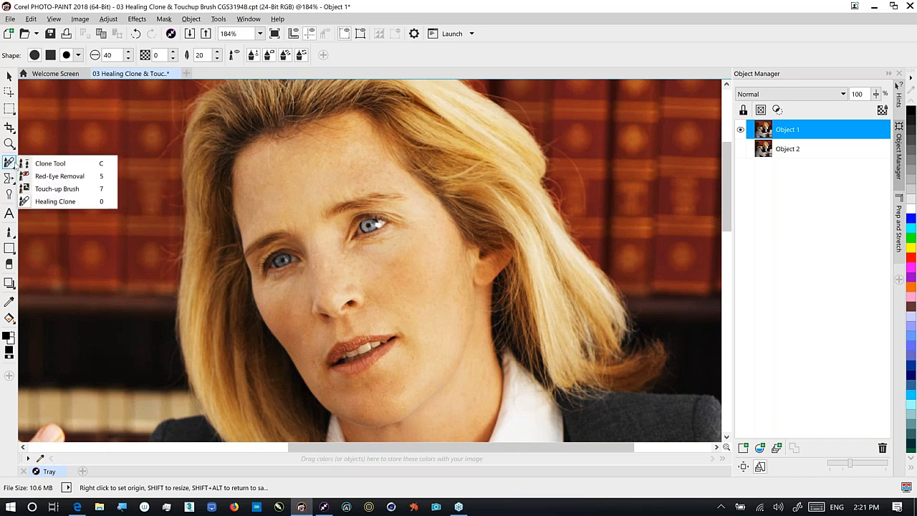
{"action": "left_click", "coordinate": [41, 189]}
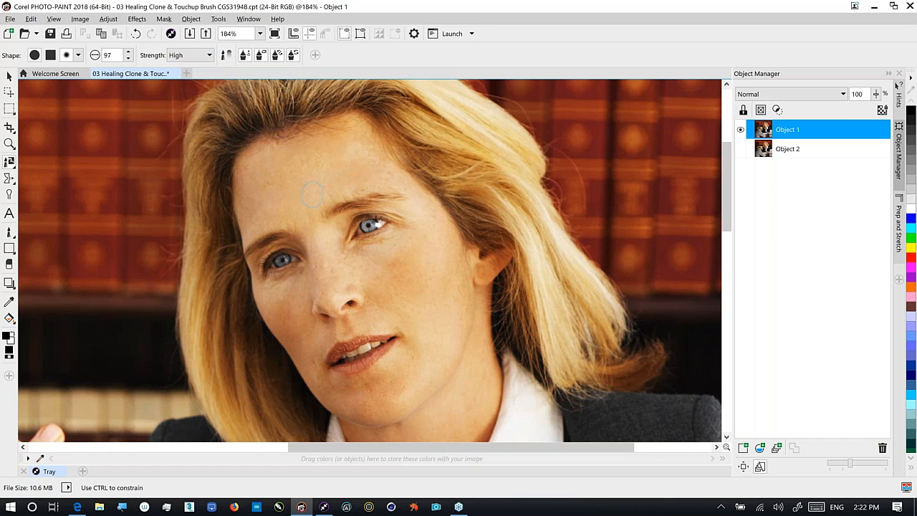
{"action": "left_click_drag", "start_coordinate": [280, 183], "coordinate": [245, 192]}
{"action": "key", "text": "ctrl+z"}
{"action": "left_click_drag", "start_coordinate": [418, 348], "coordinate": [370, 392]}
Smooth the cheek, chin, nose, neck and forehead with further touch-up strokes
{"action": "left_click_drag", "start_coordinate": [401, 262], "coordinate": [391, 268]}
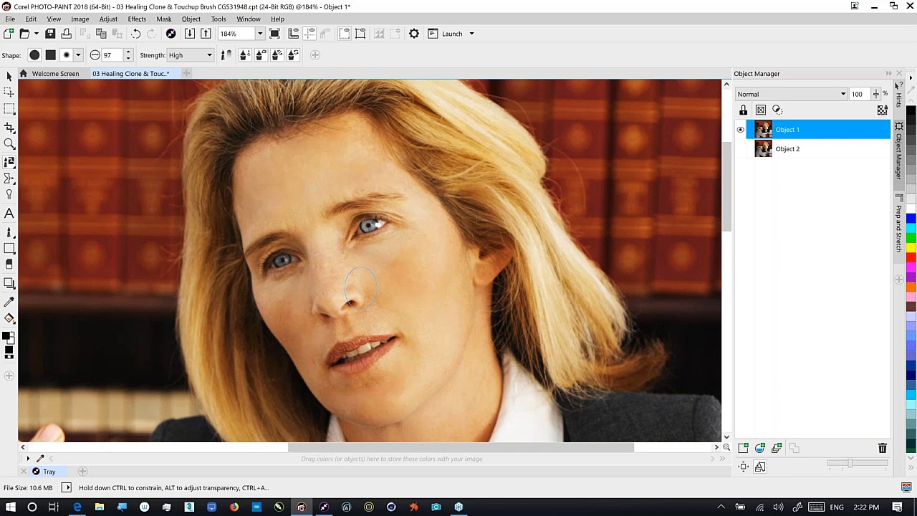
{"action": "left_click_drag", "start_coordinate": [370, 388], "coordinate": [371, 391]}
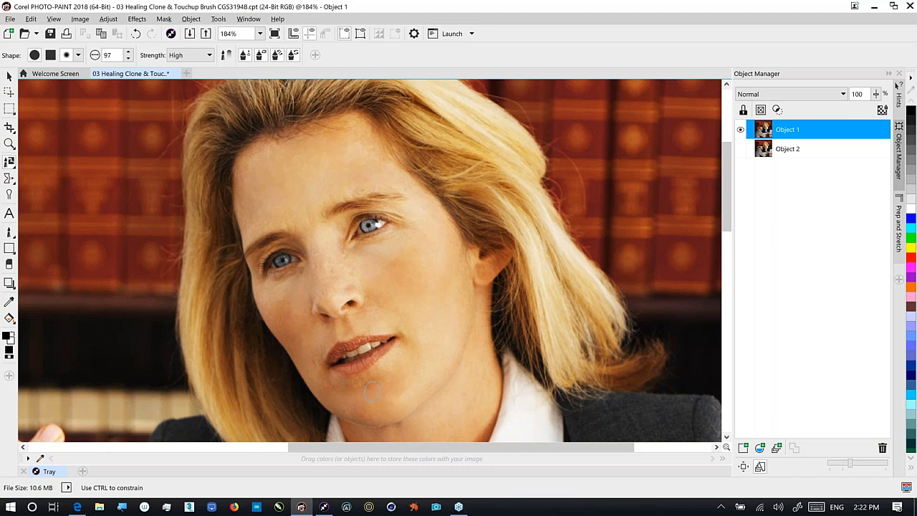
{"action": "left_click_drag", "start_coordinate": [372, 391], "coordinate": [373, 392]}
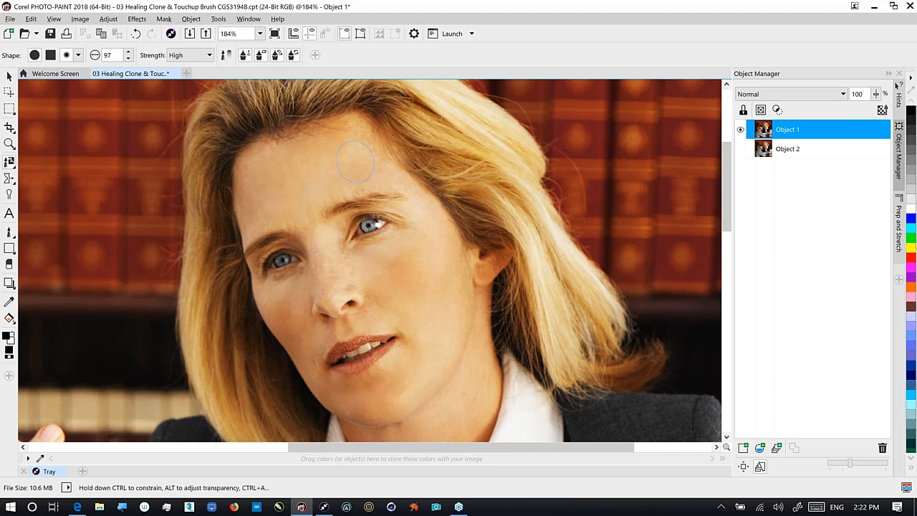
{"action": "left_click_drag", "start_coordinate": [321, 276], "coordinate": [320, 278]}
{"action": "left_click_drag", "start_coordinate": [373, 430], "coordinate": [373, 430]}
{"action": "left_click_drag", "start_coordinate": [294, 136], "coordinate": [423, 248]}
{"action": "mouse_move", "coordinate": [429, 290]}
{"action": "left_mouse_down"}
{"action": "mouse_move", "coordinate": [385, 273]}
{"action": "mouse_move", "coordinate": [409, 294]}
{"action": "mouse_move", "coordinate": [405, 279]}
{"action": "mouse_move", "coordinate": [448, 273]}
{"action": "mouse_move", "coordinate": [458, 331]}
{"action": "left_mouse_up"}
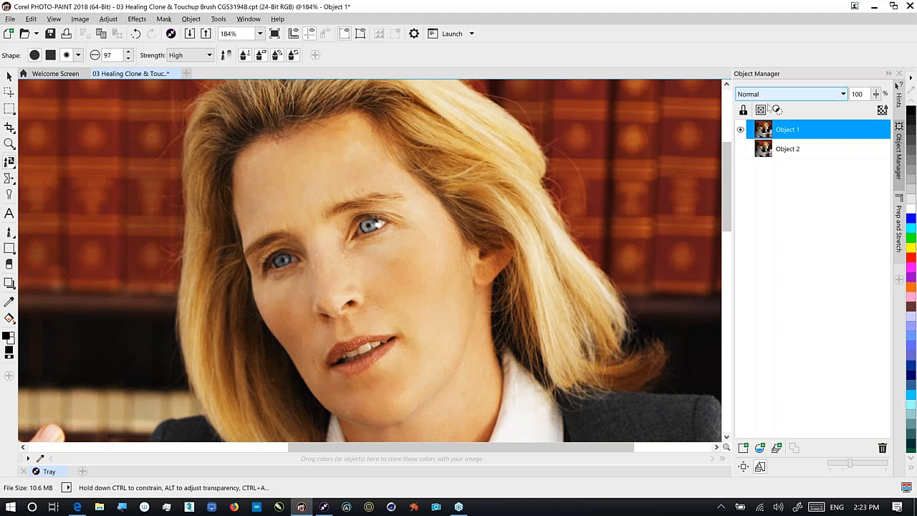
Toggle Object 1's visibility to compare the retouch with the original
{"action": "left_click", "coordinate": [739, 149]}
{"action": "left_click", "coordinate": [739, 130]}
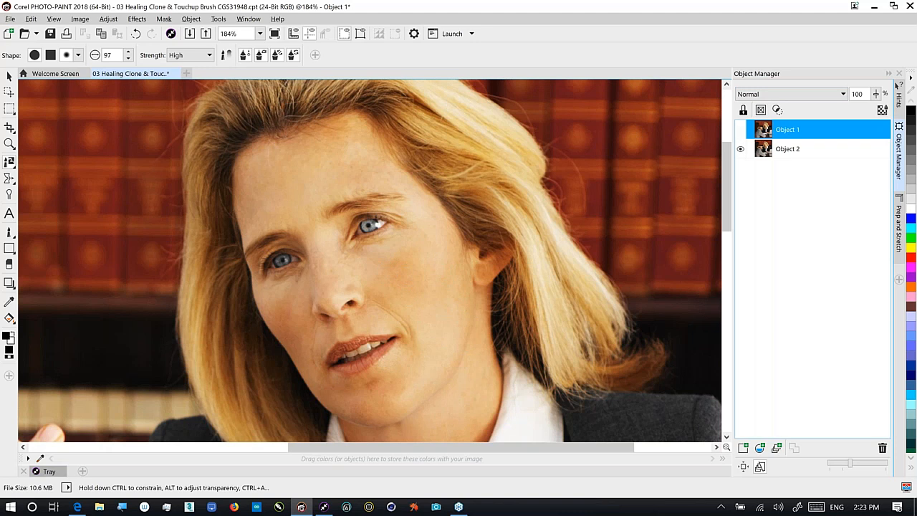
{"action": "left_click", "coordinate": [740, 129]}
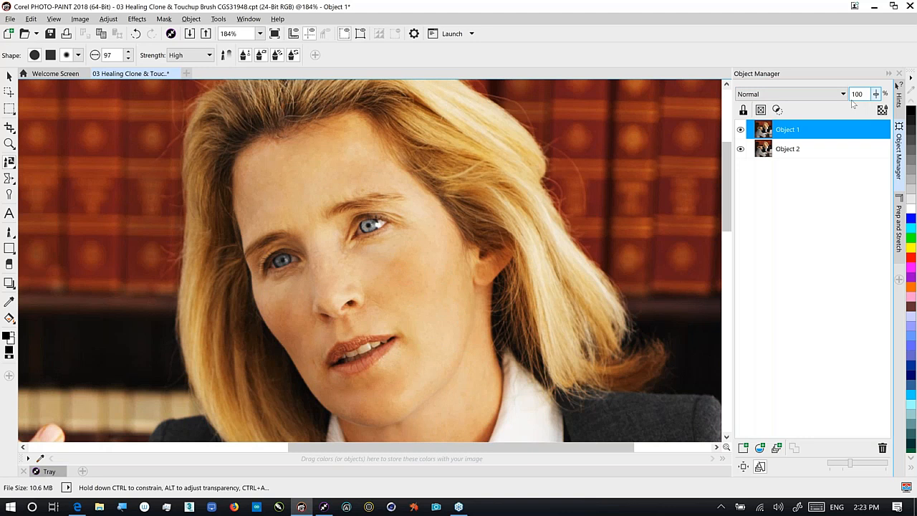
Lower Object 1's opacity to 72
{"action": "left_click", "coordinate": [875, 94]}
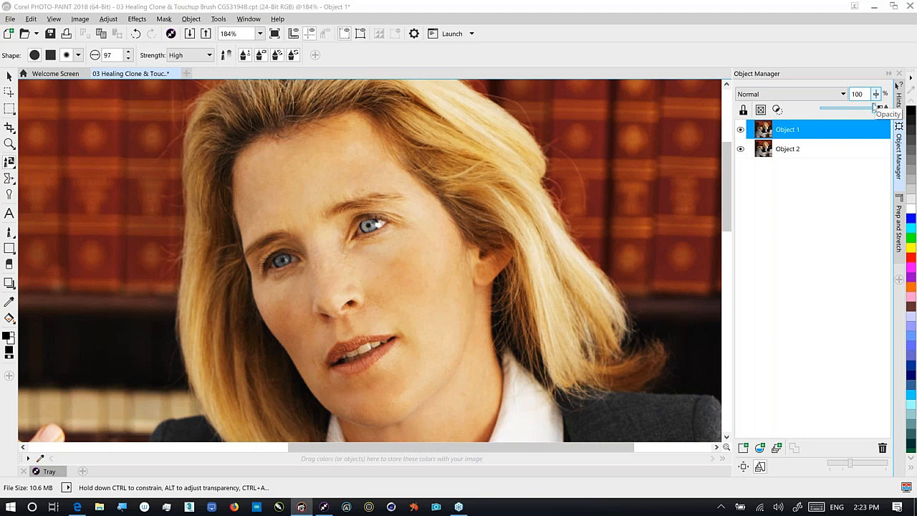
{"action": "left_click_drag", "start_coordinate": [873, 107], "coordinate": [855, 112]}
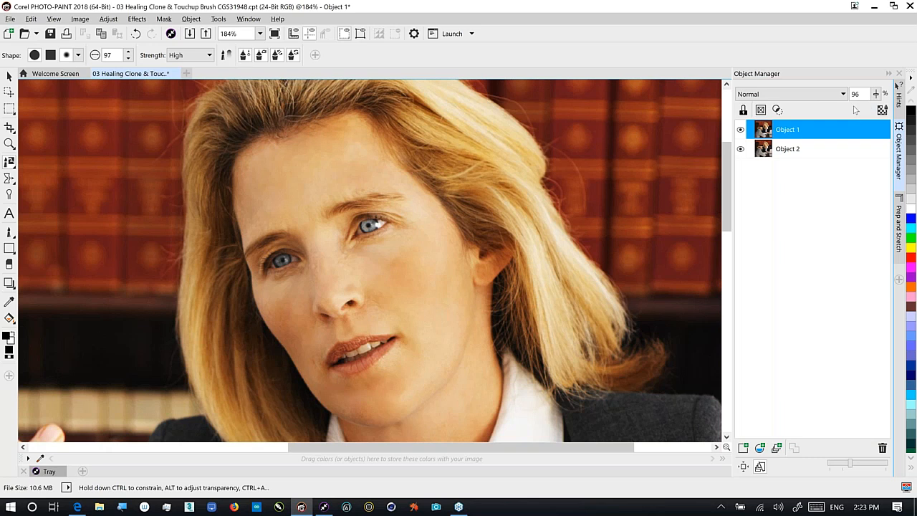
{"action": "left_click", "coordinate": [875, 94]}
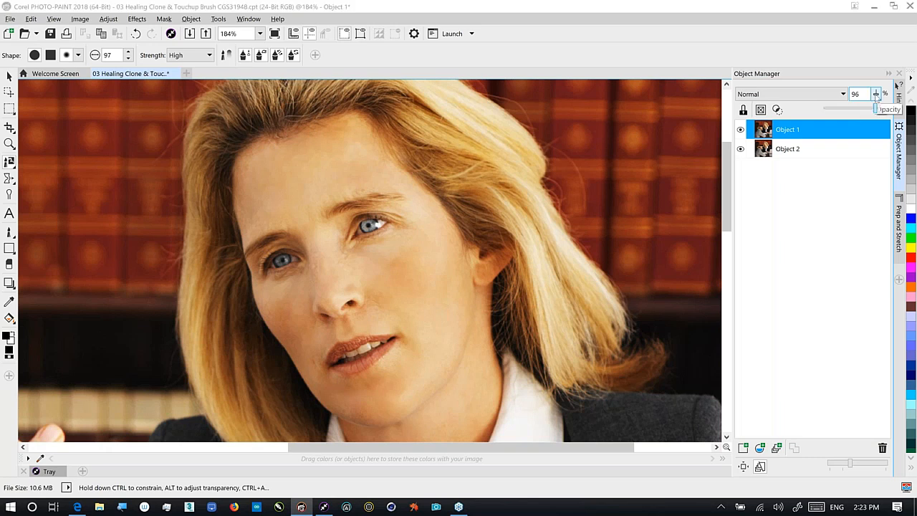
{"action": "left_click", "coordinate": [874, 96]}
{"action": "left_click_drag", "start_coordinate": [875, 96], "coordinate": [852, 116]}
{"action": "left_click_drag", "start_coordinate": [853, 117], "coordinate": [885, 109]}
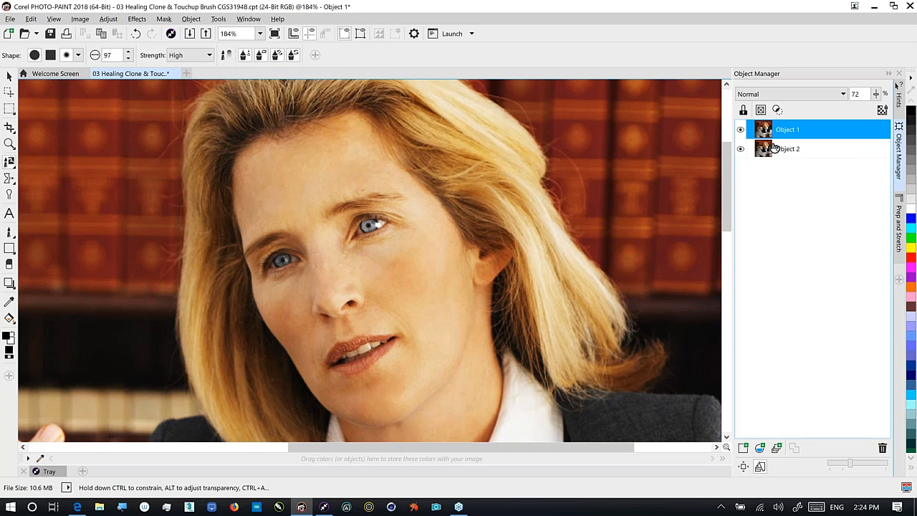
Discard the portrait, then open 04 Gaussian Blur Lens CGS35078.cpt from the Tray
{"action": "left_click", "coordinate": [176, 74]}
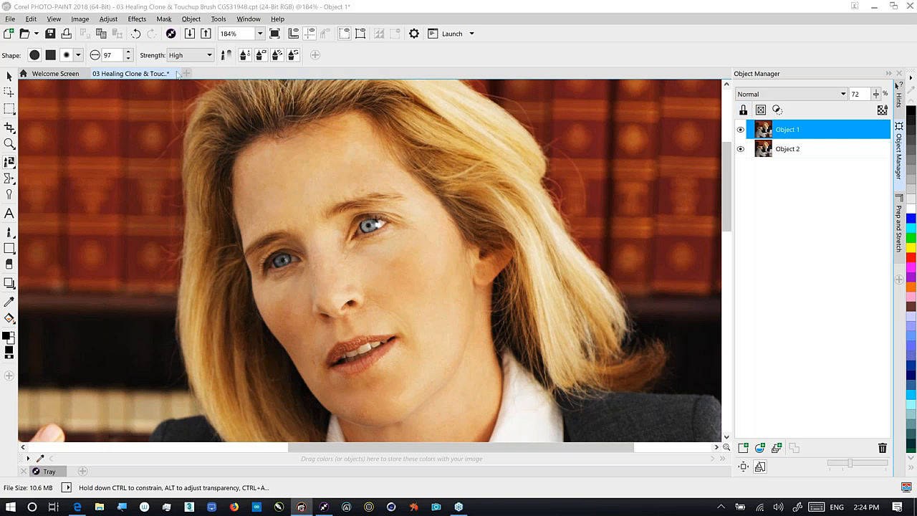
{"action": "left_click", "coordinate": [499, 285]}
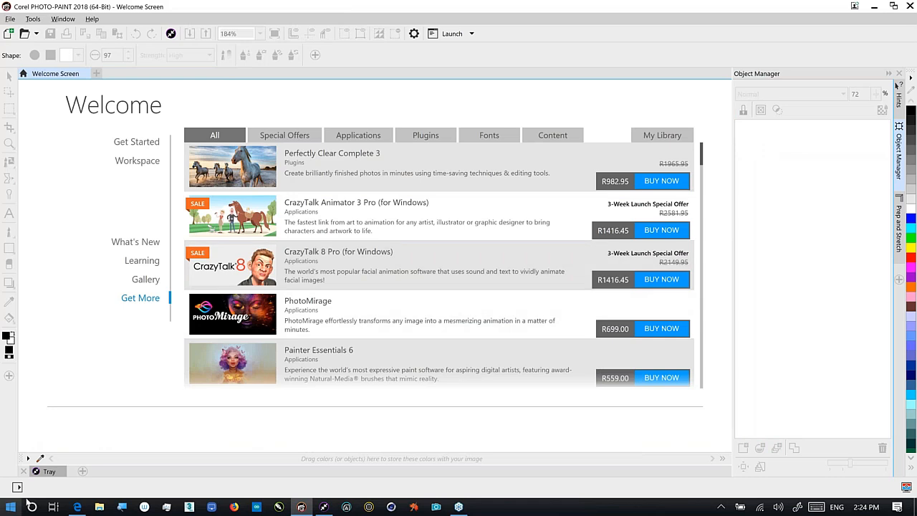
{"action": "left_click", "coordinate": [50, 471]}
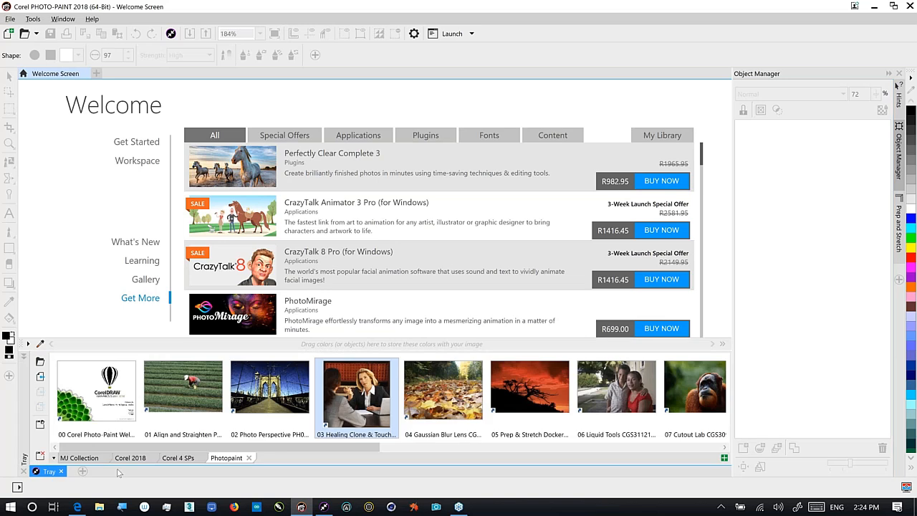
{"action": "right_click", "coordinate": [458, 398]}
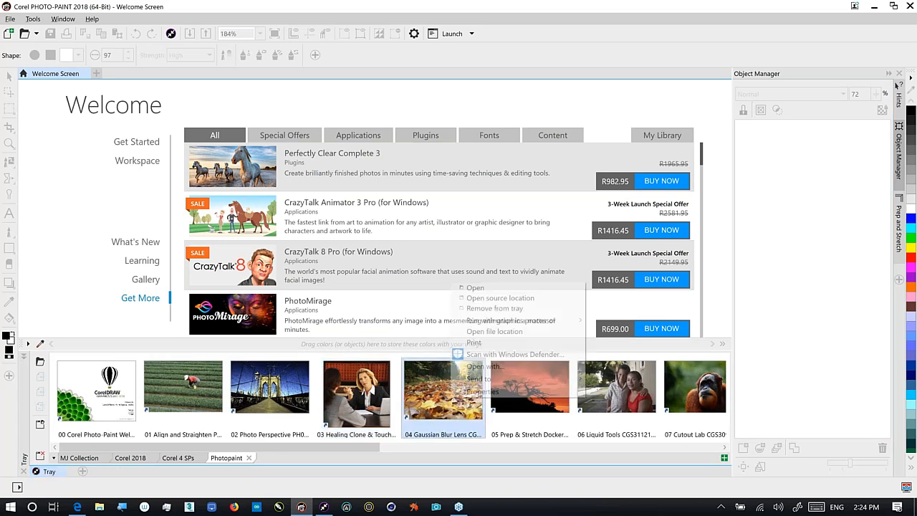
{"action": "left_click", "coordinate": [475, 287]}
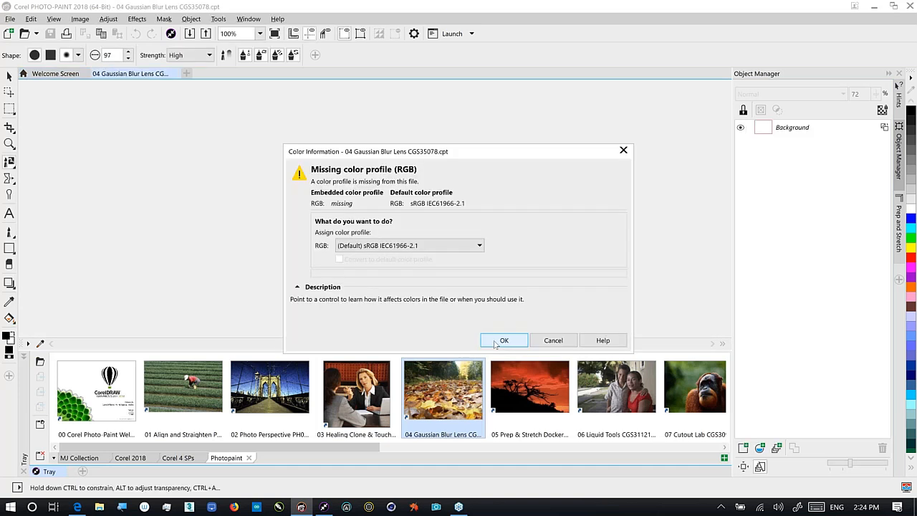
Accept the sRGB profile, collapse the Tray, and zoom the autumn-leaves photo to fit with F4
{"action": "left_click", "coordinate": [501, 341]}
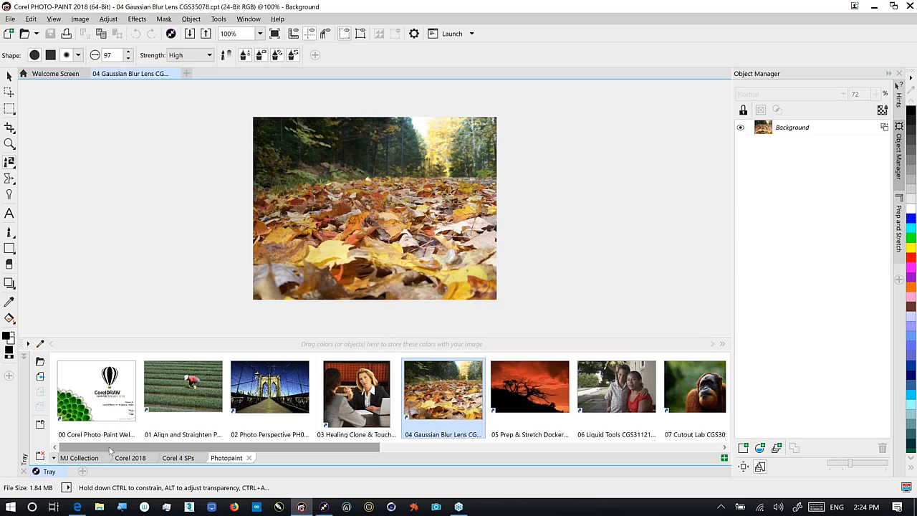
{"action": "left_click", "coordinate": [50, 471]}
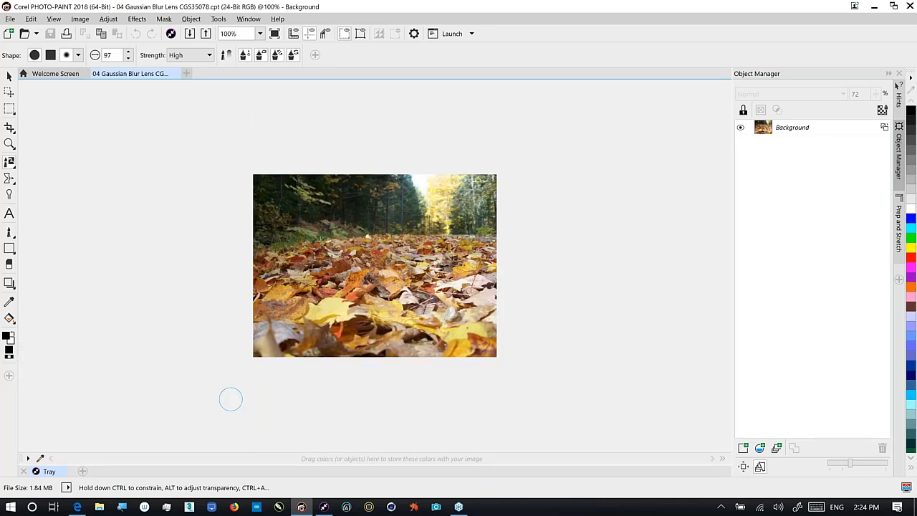
{"action": "key", "text": "F4"}
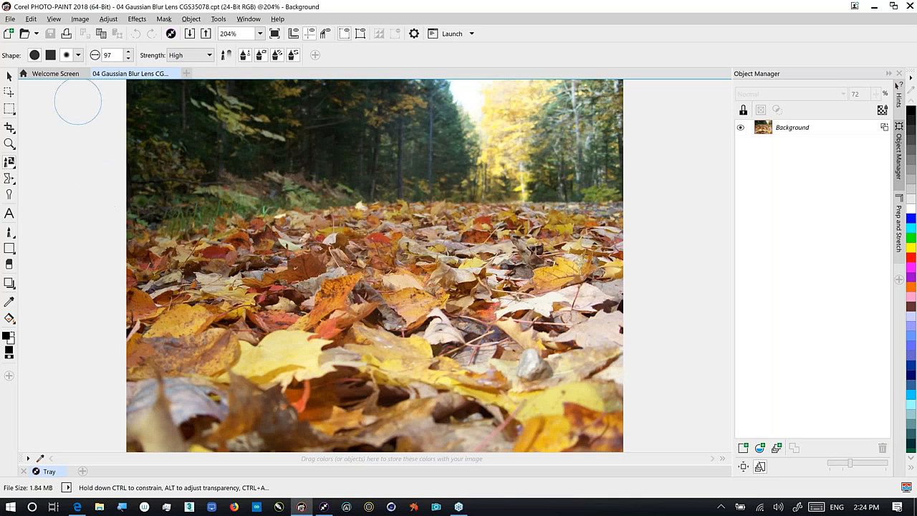
{"action": "left_click", "coordinate": [131, 20]}
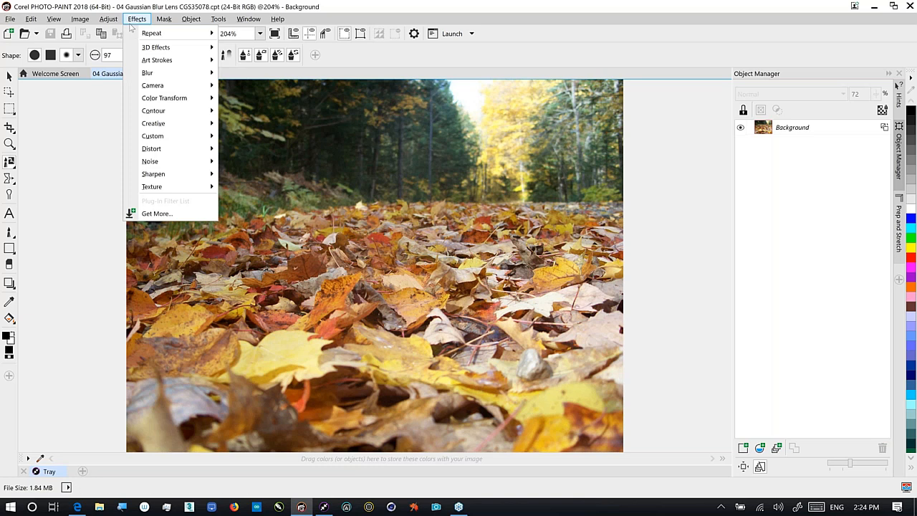
{"action": "mouse_move", "coordinate": [149, 74]}
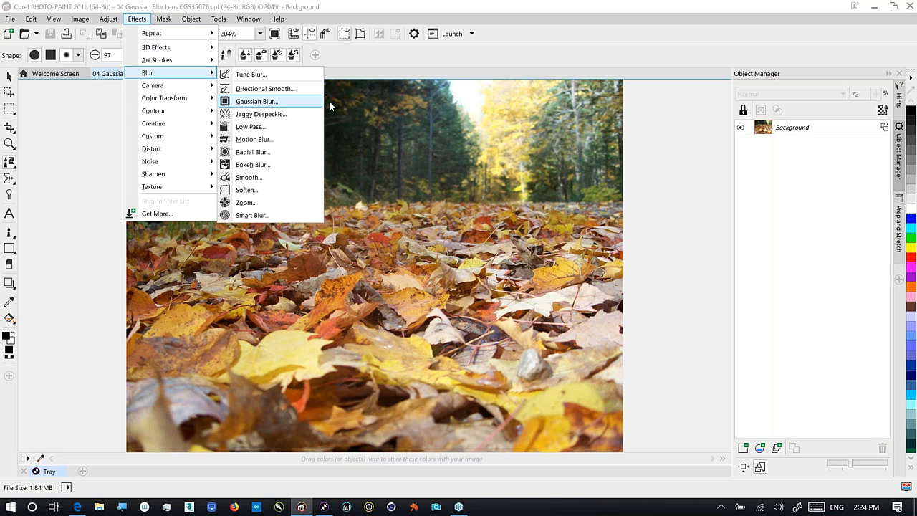
{"action": "left_click", "coordinate": [821, 166]}
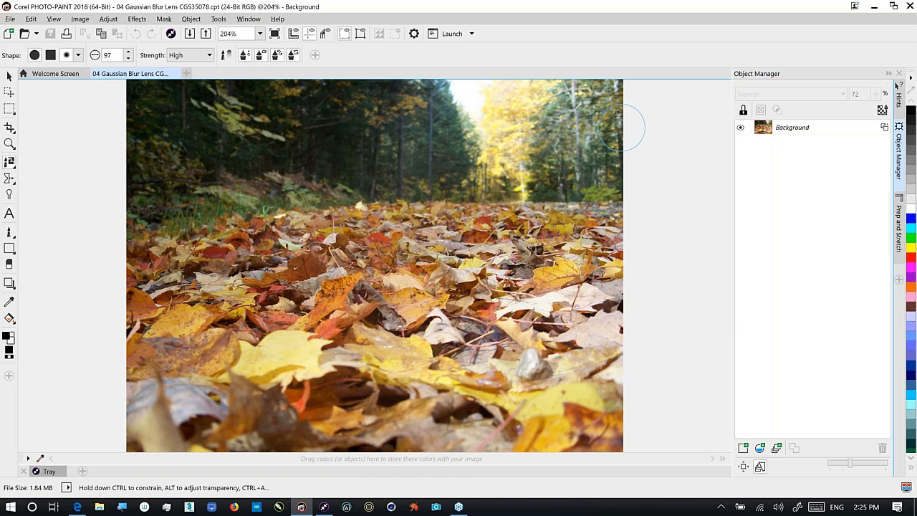
Draw a rectangle mask with Feather 30 over the upper part of the leaf photo
{"action": "key", "text": "r"}
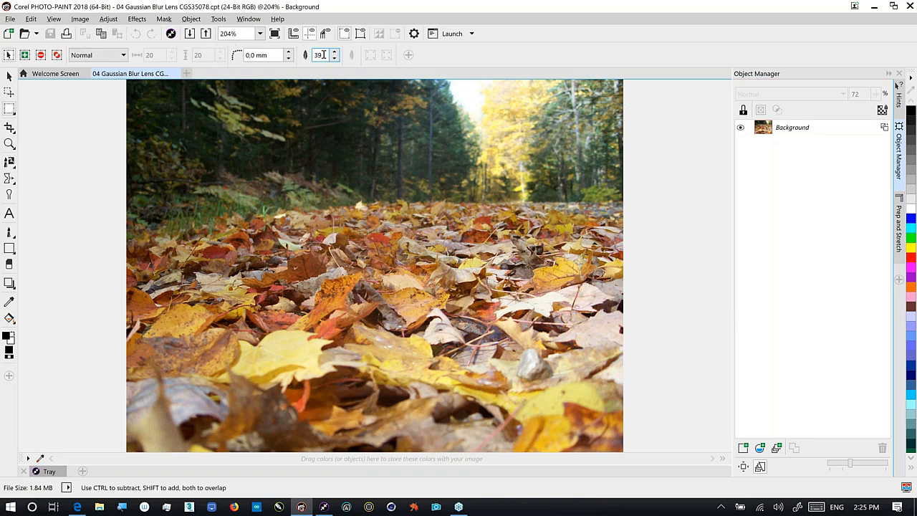
{"action": "double_click", "coordinate": [323, 56]}
{"action": "type", "text": "30"}
{"action": "left_click_drag", "start_coordinate": [126, 80], "coordinate": [160, 95]}
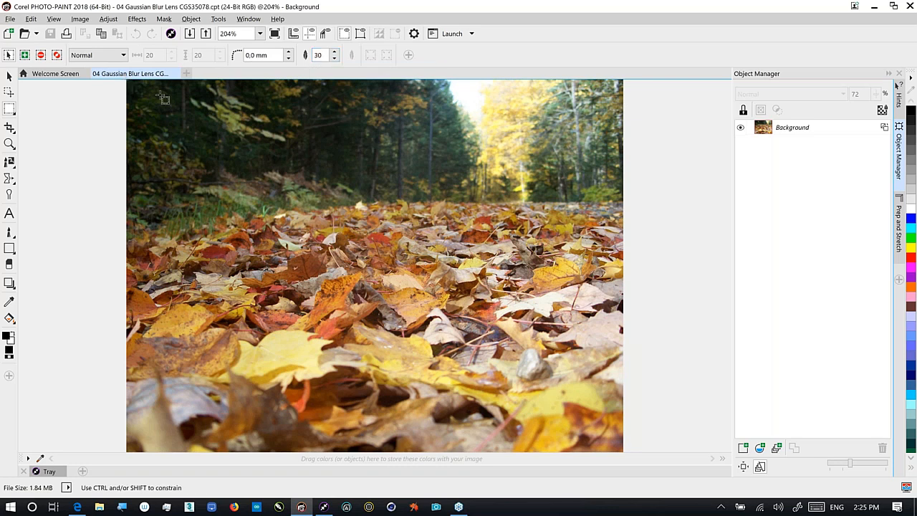
{"action": "left_click_drag", "start_coordinate": [163, 97], "coordinate": [624, 304]}
{"action": "left_click_drag", "start_coordinate": [625, 304], "coordinate": [625, 307]}
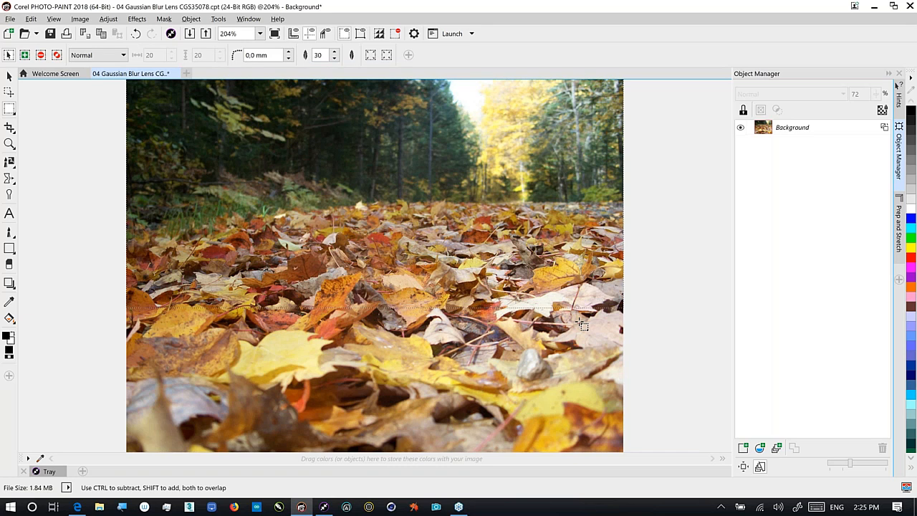
{"action": "left_click", "coordinate": [164, 19]}
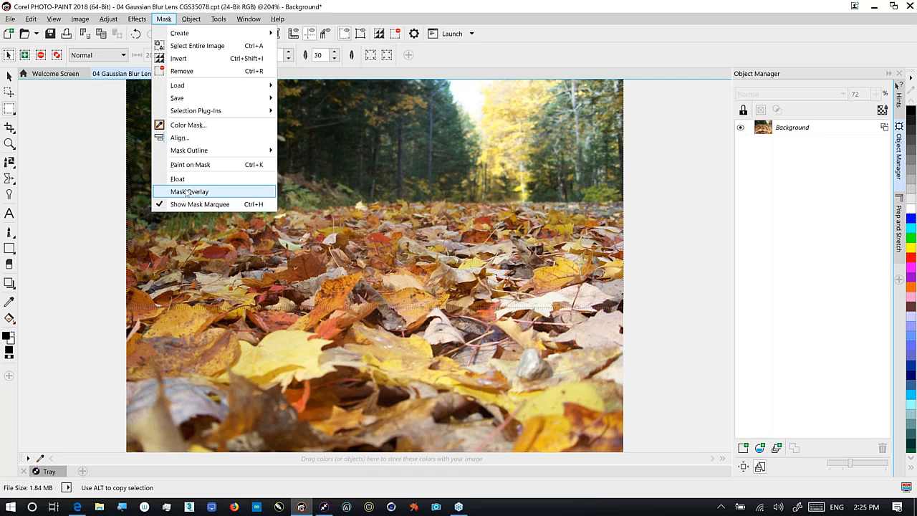
Show the red mask overlay and bring up the Mask menu commands
{"action": "left_click", "coordinate": [188, 192]}
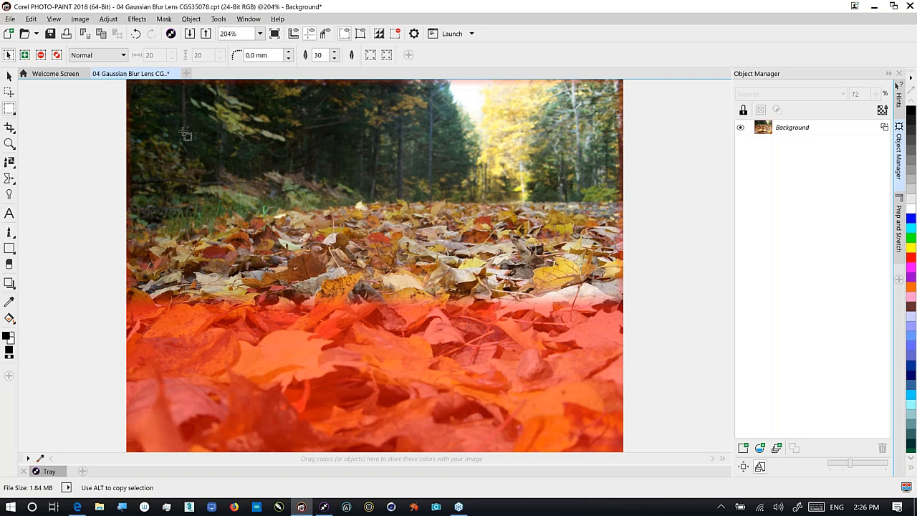
{"action": "left_click", "coordinate": [164, 19]}
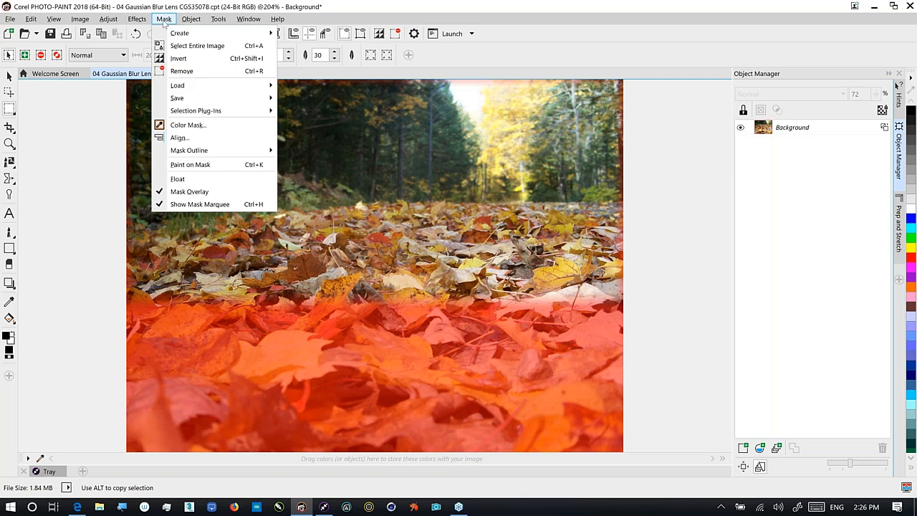
Feather the mask in the Outside direction with Linear edges and a width of 123
{"action": "mouse_move", "coordinate": [165, 34]}
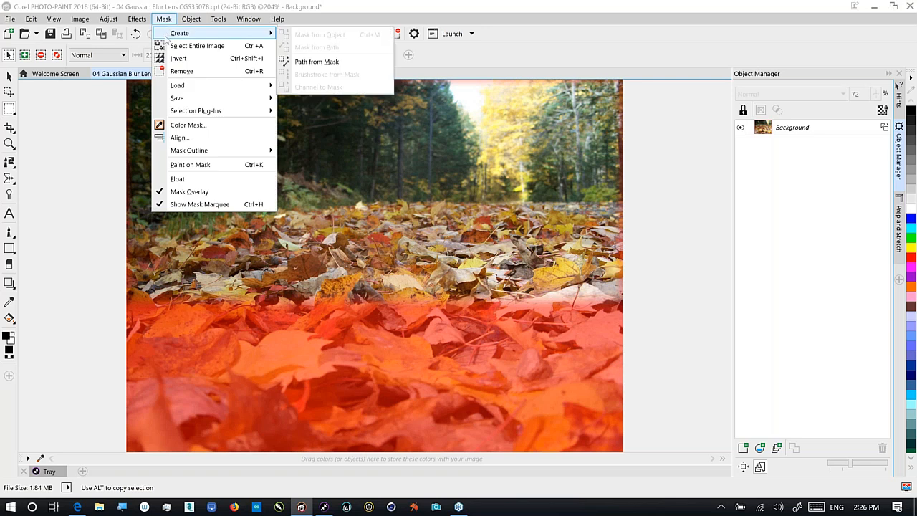
{"action": "mouse_move", "coordinate": [220, 150]}
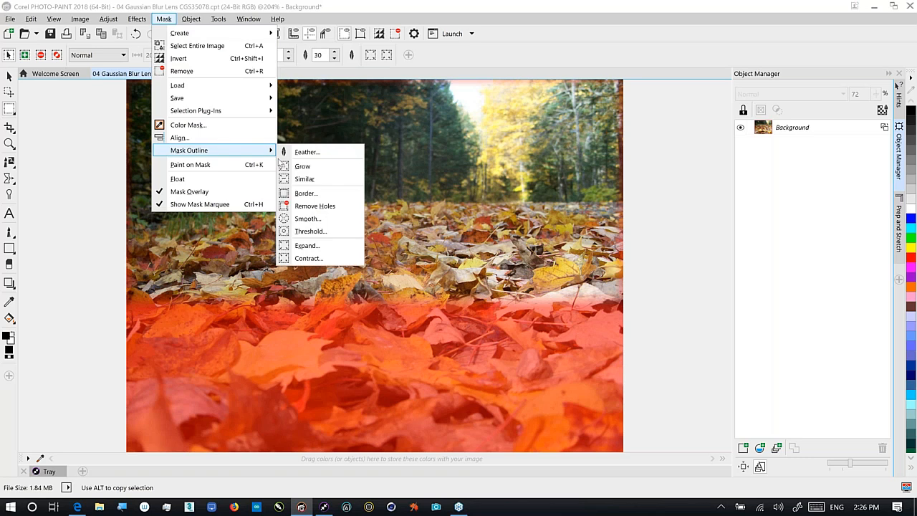
{"action": "left_click", "coordinate": [297, 154]}
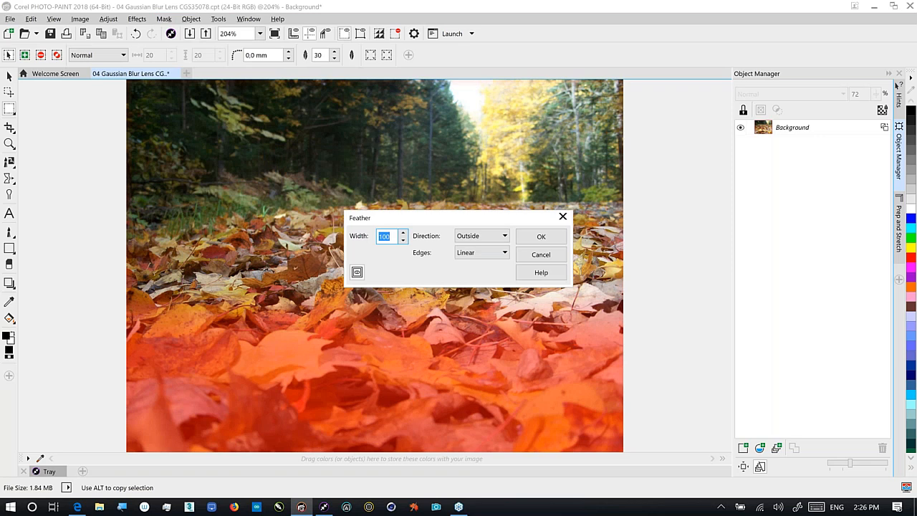
{"action": "left_click_drag", "start_coordinate": [451, 218], "coordinate": [600, 125]}
{"action": "left_click", "coordinate": [630, 144]}
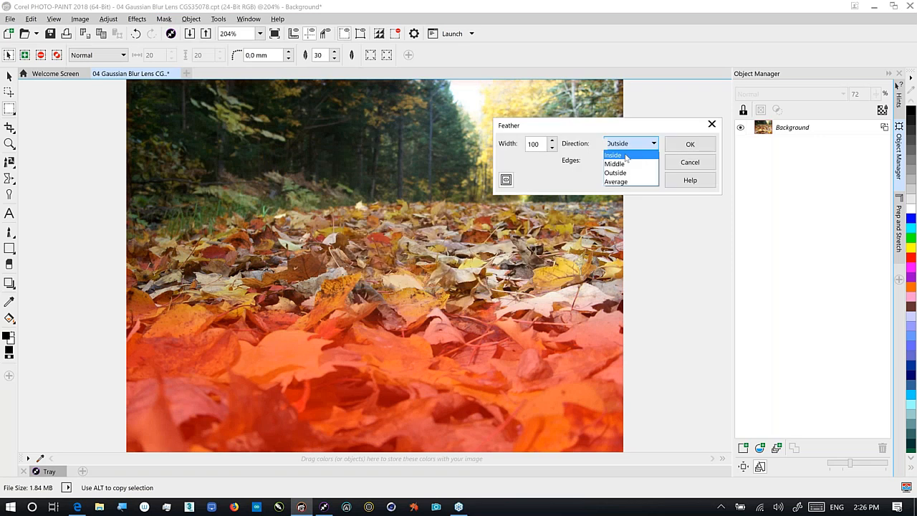
{"action": "left_click", "coordinate": [615, 182]}
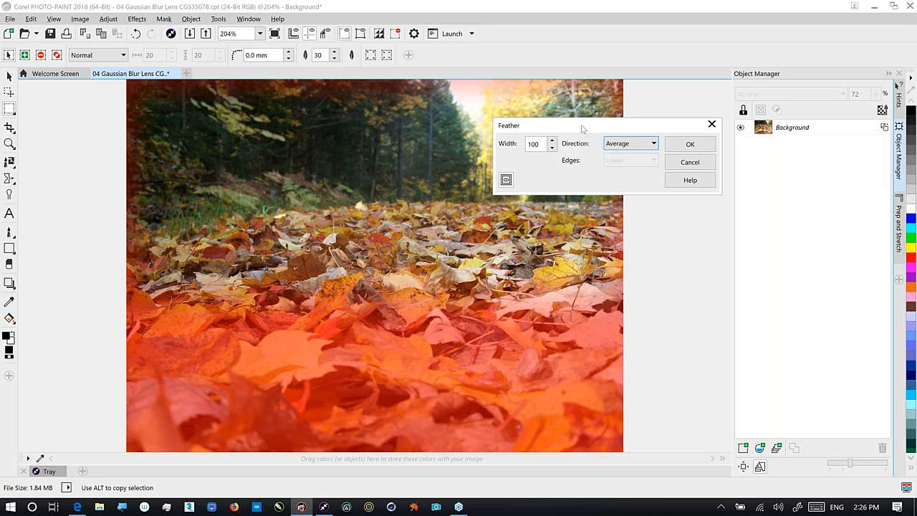
{"action": "left_click", "coordinate": [616, 144]}
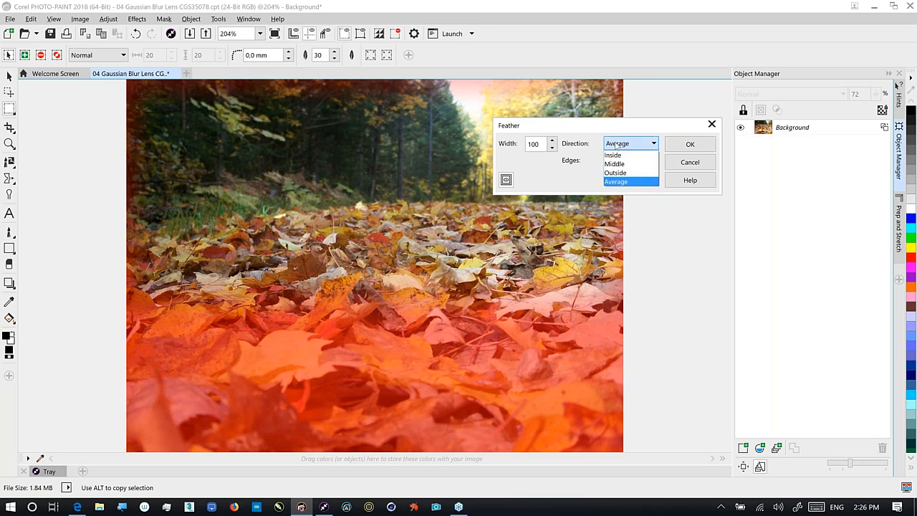
{"action": "left_click", "coordinate": [614, 172]}
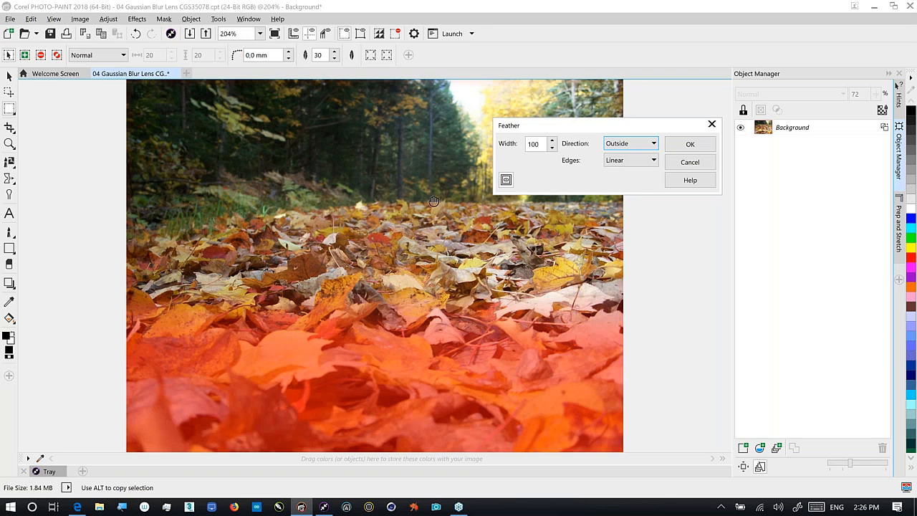
{"action": "left_click", "coordinate": [506, 181]}
{"action": "key", "text": "Tab"}
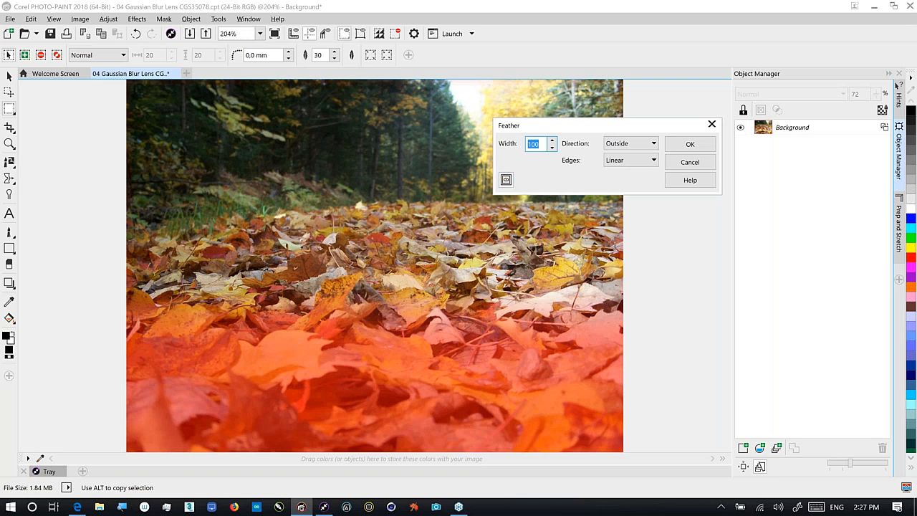
{"action": "type", "text": "123"}
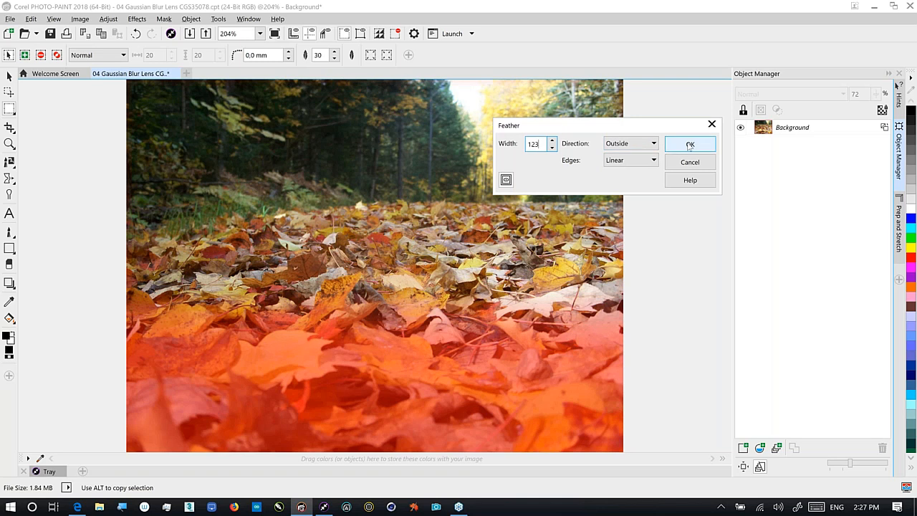
{"action": "key", "text": "Return"}
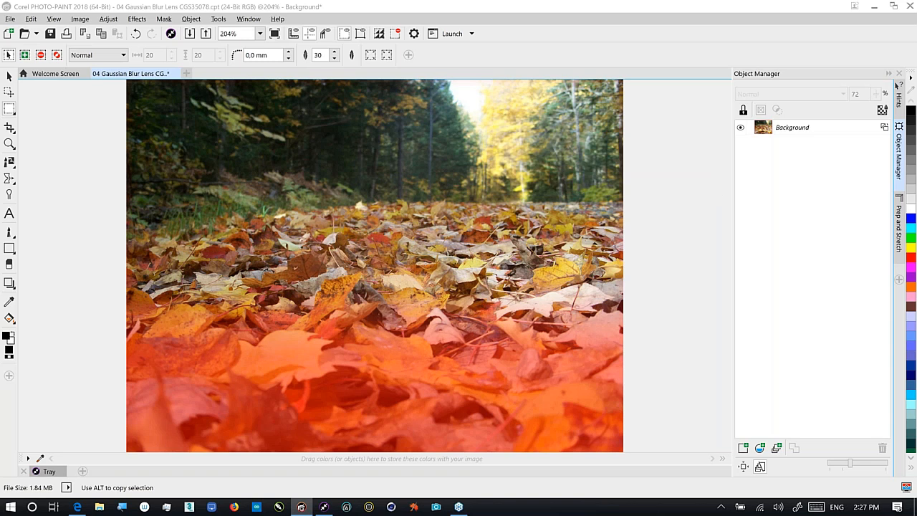
Hide the mask overlay and create an Unsharp Mask lens from the mask, lowering radius to 7
{"action": "left_click", "coordinate": [166, 23]}
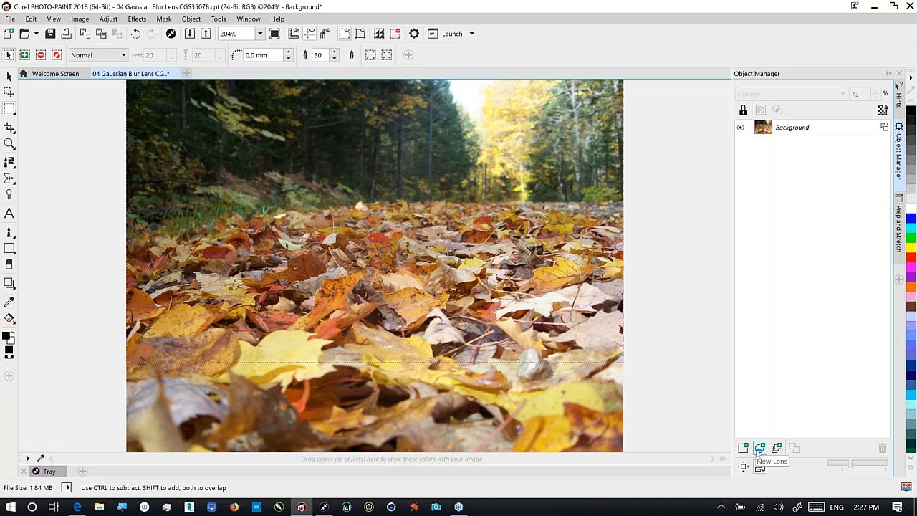
{"action": "left_click", "coordinate": [759, 448]}
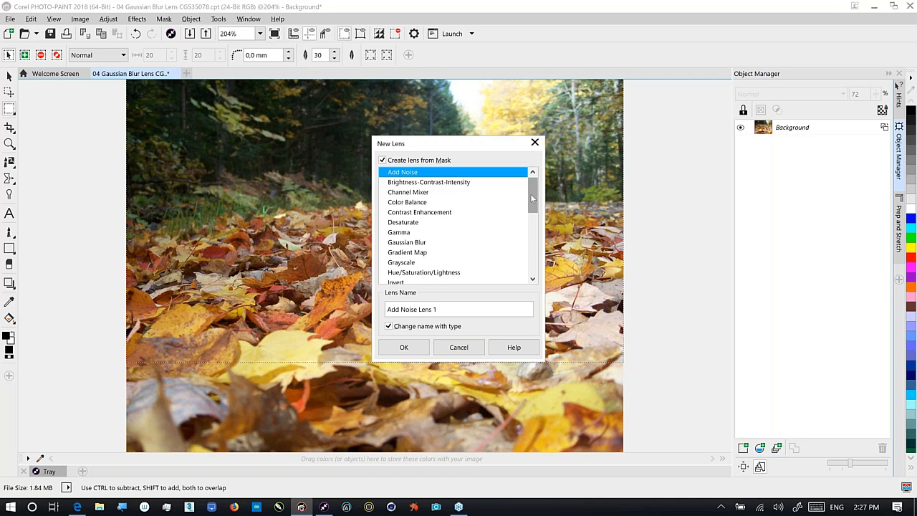
{"action": "left_click_drag", "start_coordinate": [533, 200], "coordinate": [414, 271]}
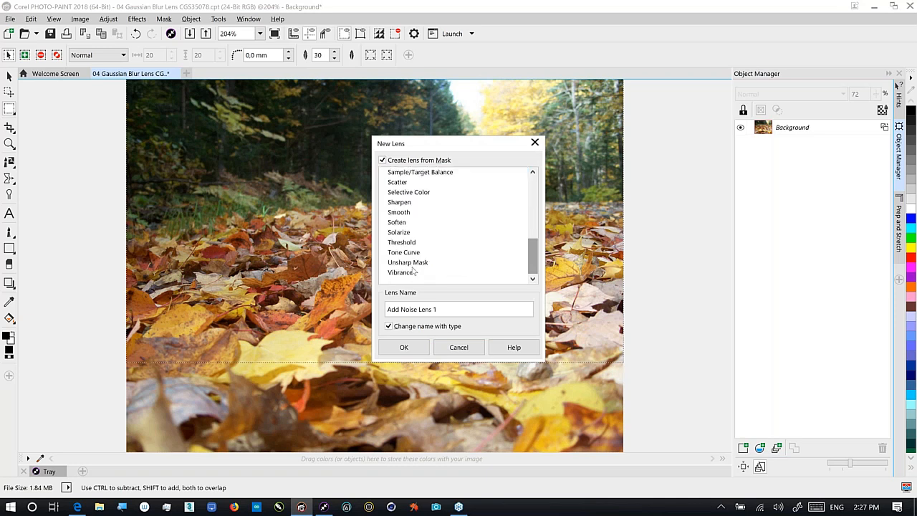
{"action": "left_click", "coordinate": [407, 262]}
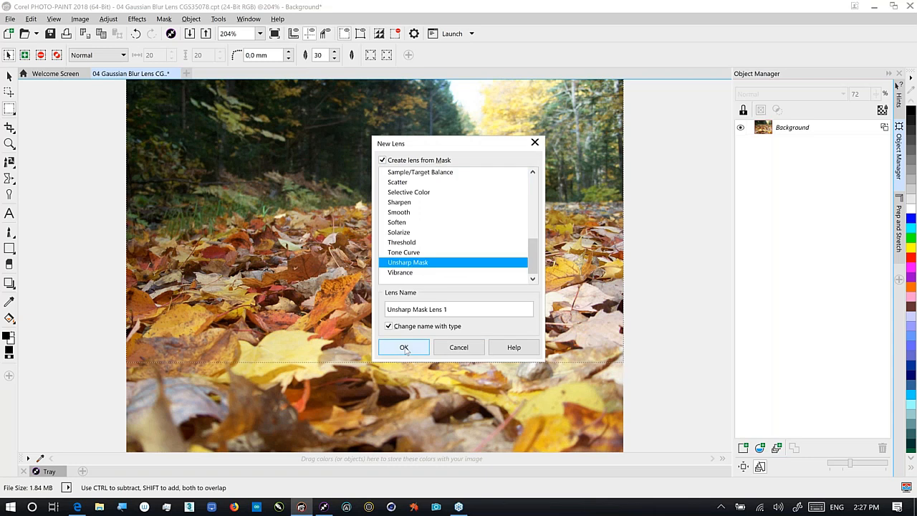
{"action": "left_click", "coordinate": [404, 348]}
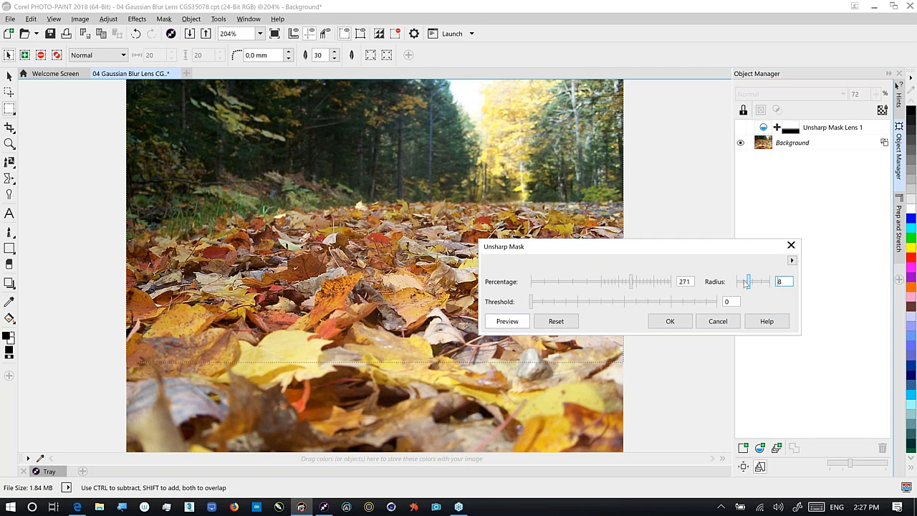
{"action": "left_click_drag", "start_coordinate": [747, 283], "coordinate": [745, 283]}
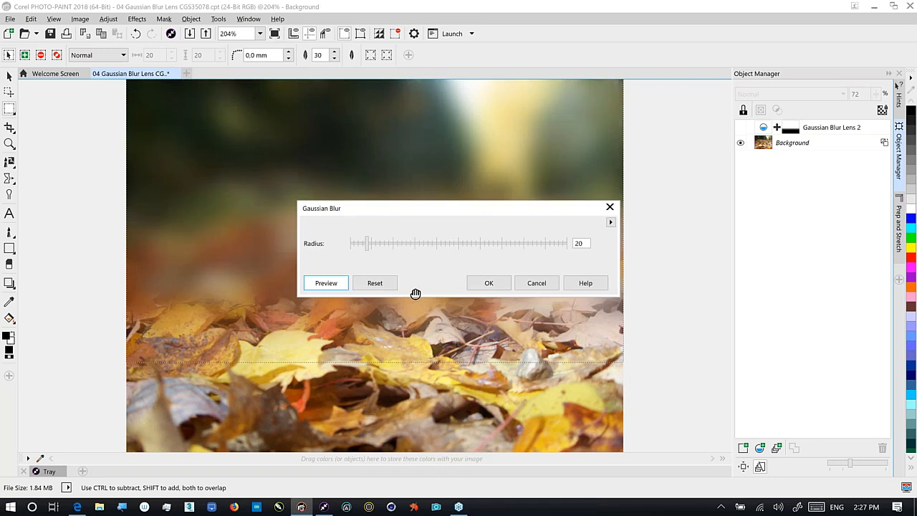
Set the Gaussian Blur lens radius to 11 and confirm it
{"action": "left_click_drag", "start_coordinate": [490, 207], "coordinate": [744, 287]}
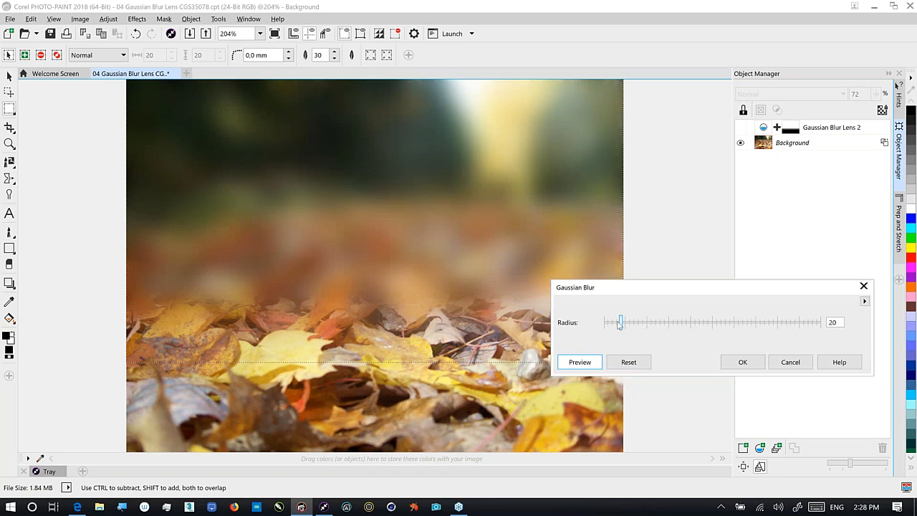
{"action": "left_click_drag", "start_coordinate": [619, 323], "coordinate": [612, 325]}
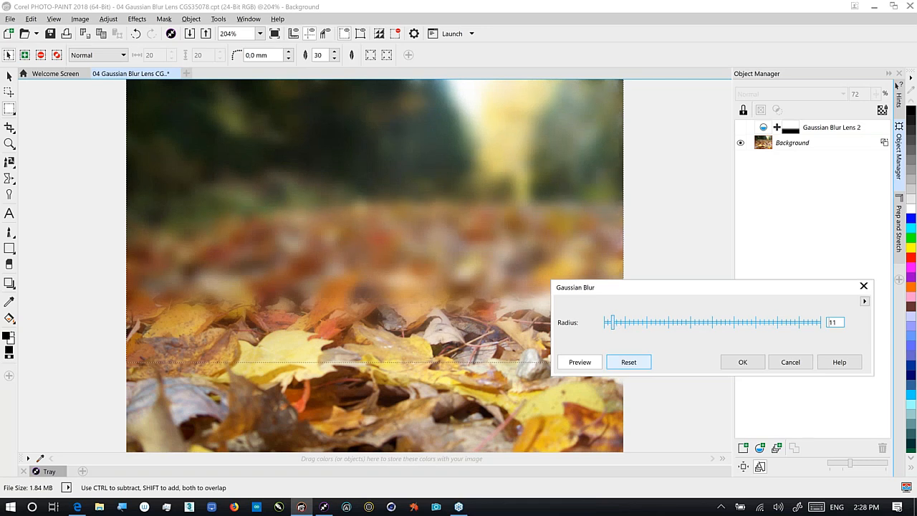
{"action": "key", "text": "Return"}
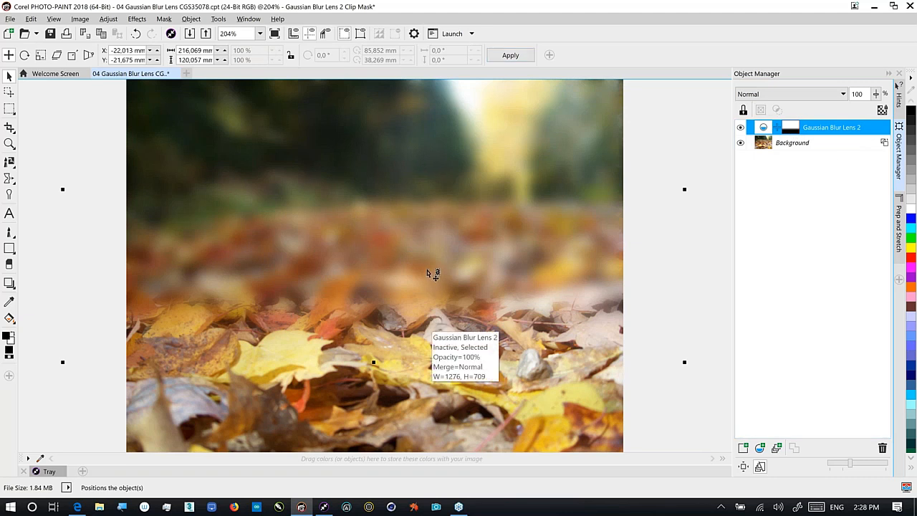
Move the Gaussian Blur lens upward so only the distant forest is blurred
{"action": "key", "text": "Escape"}
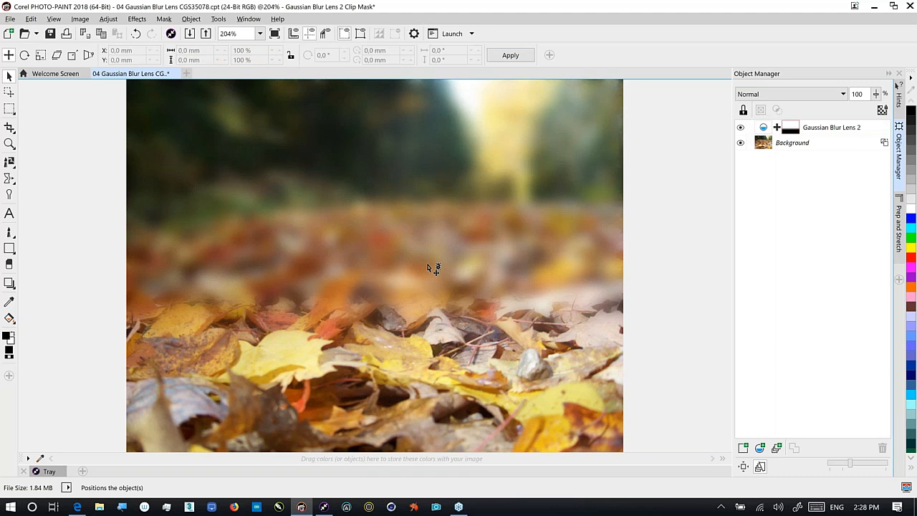
{"action": "left_click", "coordinate": [433, 253]}
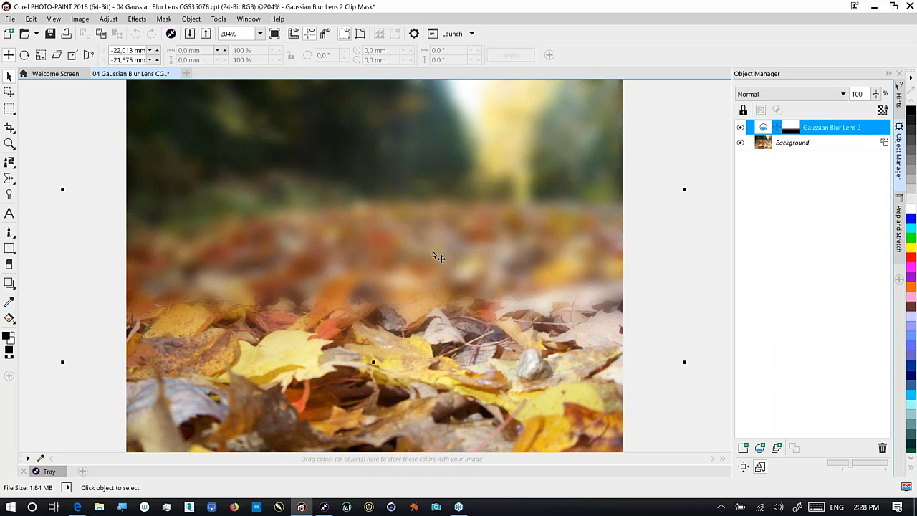
{"action": "left_click_drag", "start_coordinate": [433, 253], "coordinate": [441, 164]}
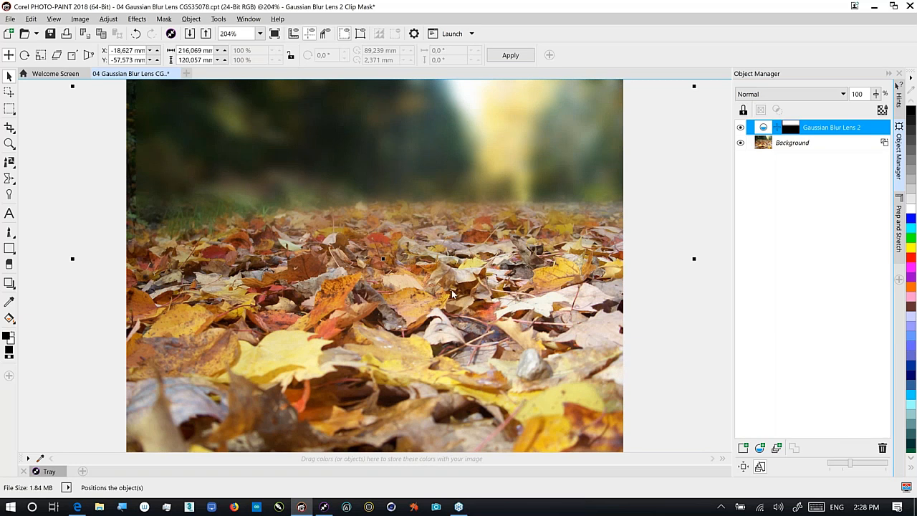
Reopen the Gaussian Blur lens settings from its context menu and cancel without changes
{"action": "right_click", "coordinate": [763, 134]}
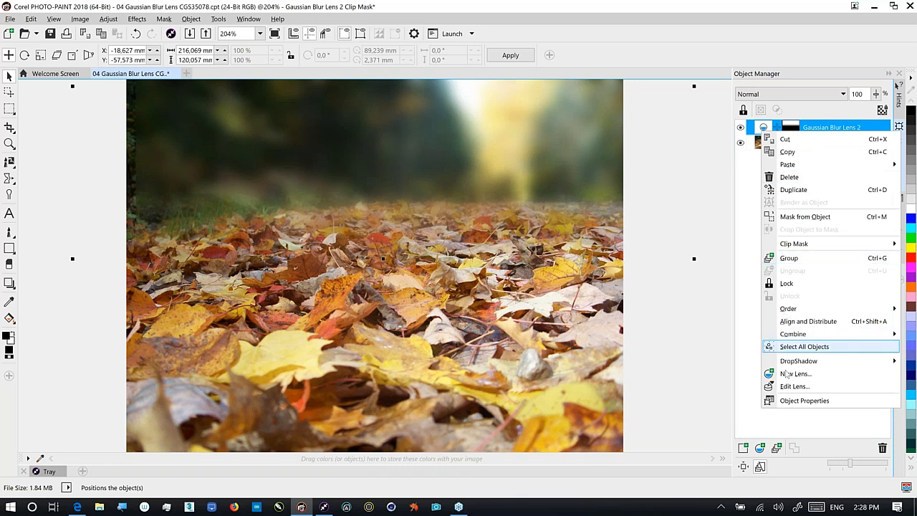
{"action": "left_click", "coordinate": [788, 386]}
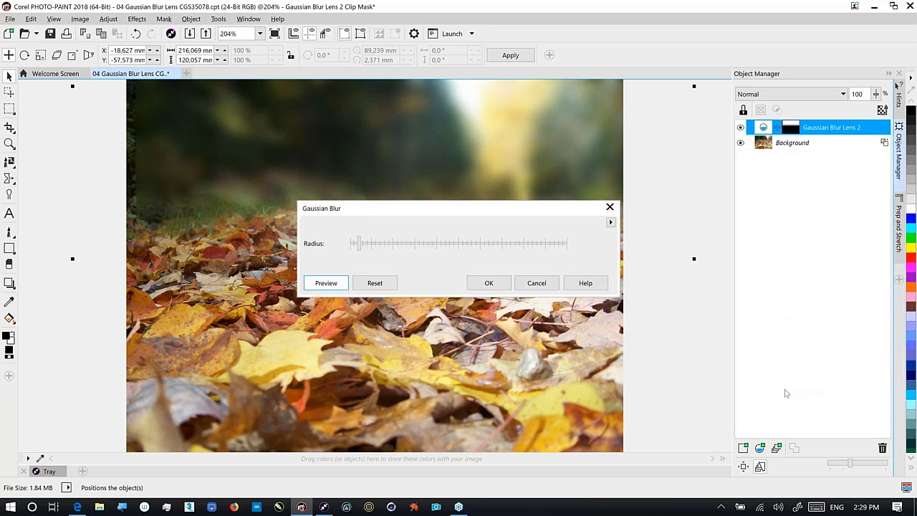
{"action": "left_click_drag", "start_coordinate": [497, 212], "coordinate": [567, 299]}
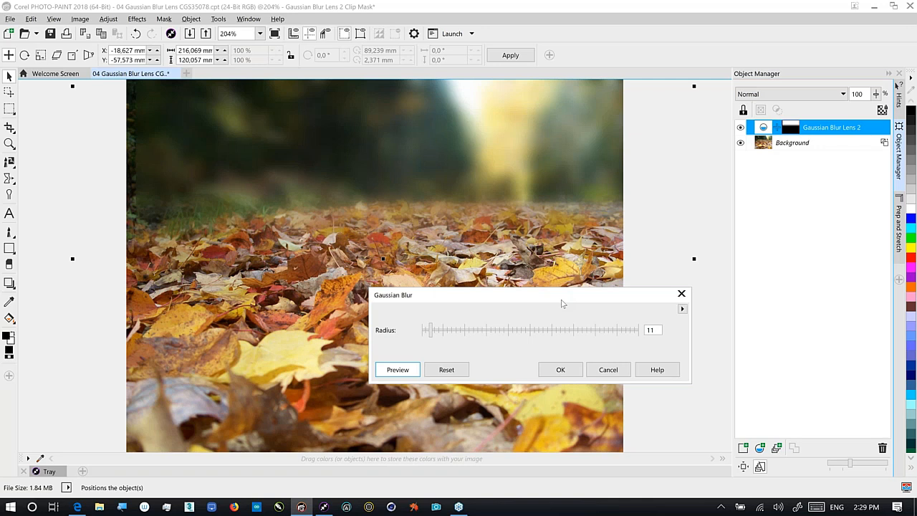
{"action": "left_click", "coordinate": [609, 370]}
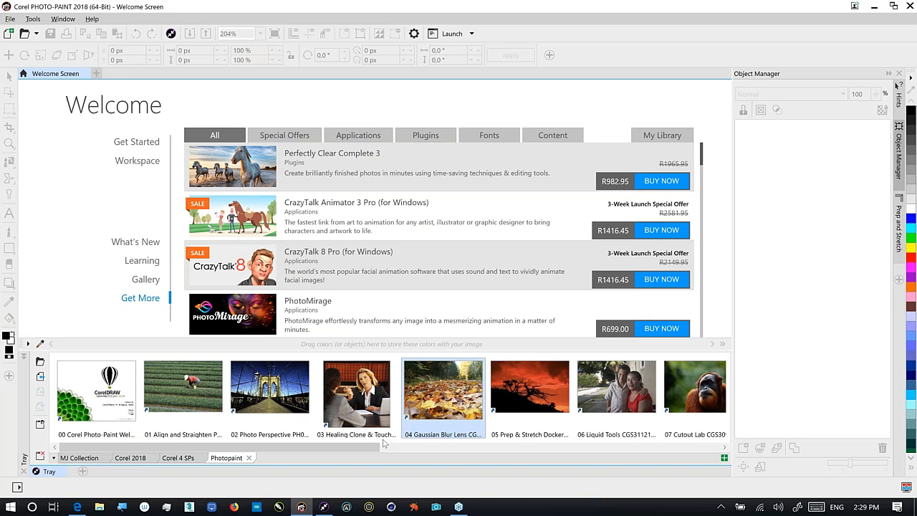
Open 05 Prep & Stretch Docker PH00563.cpt from the Tray, accepting the default sRGB profile
{"action": "right_click", "coordinate": [550, 391]}
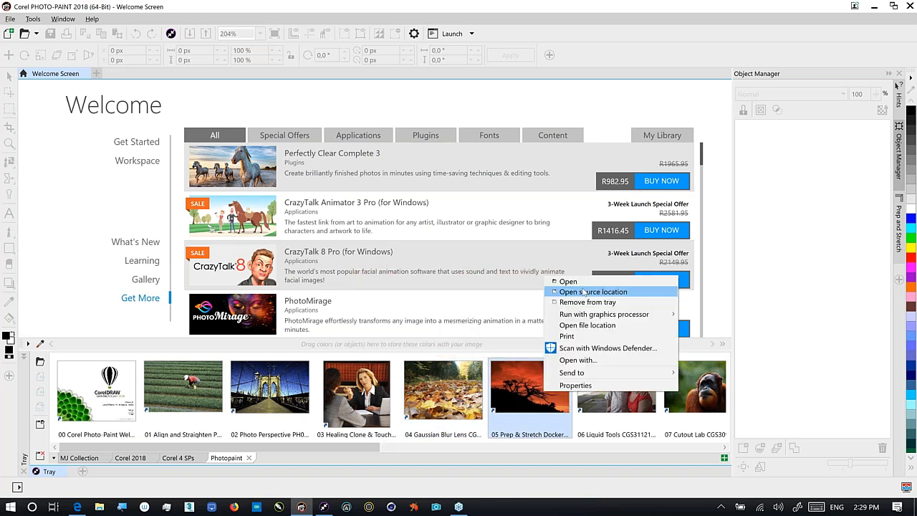
{"action": "left_click", "coordinate": [584, 291]}
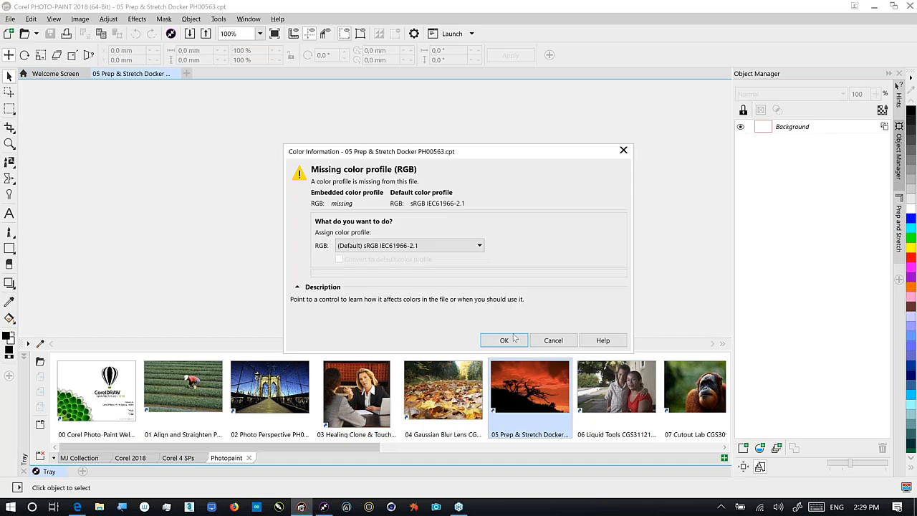
{"action": "left_click", "coordinate": [505, 340]}
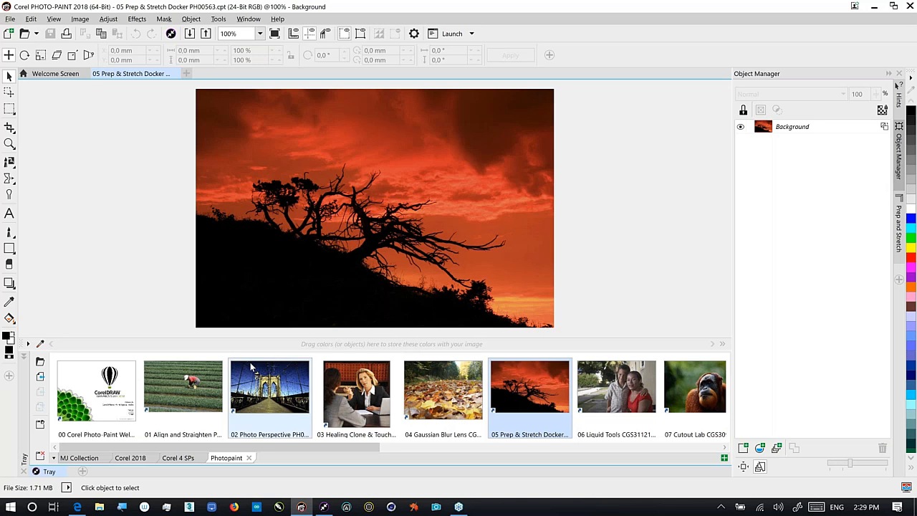
Collapse the Tray and add the Prep and Stretch docker to the side panel
{"action": "left_click", "coordinate": [49, 471]}
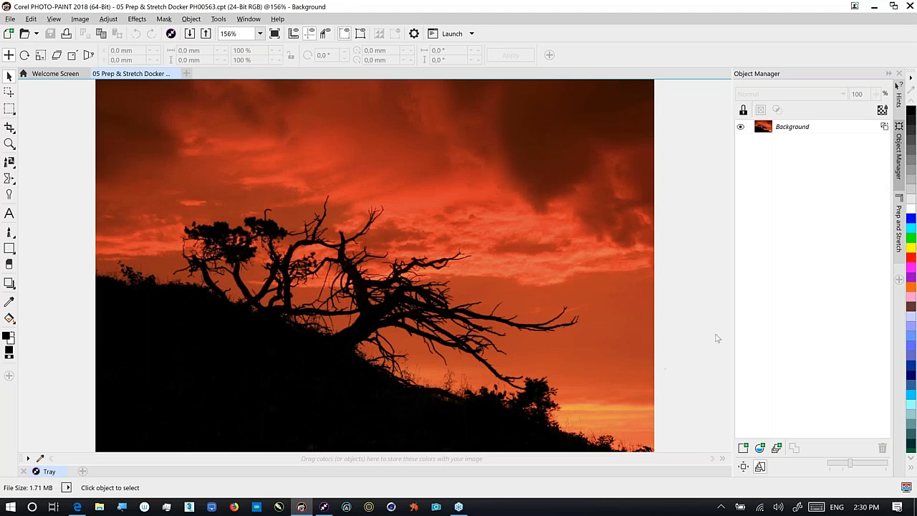
{"action": "left_click", "coordinate": [899, 280]}
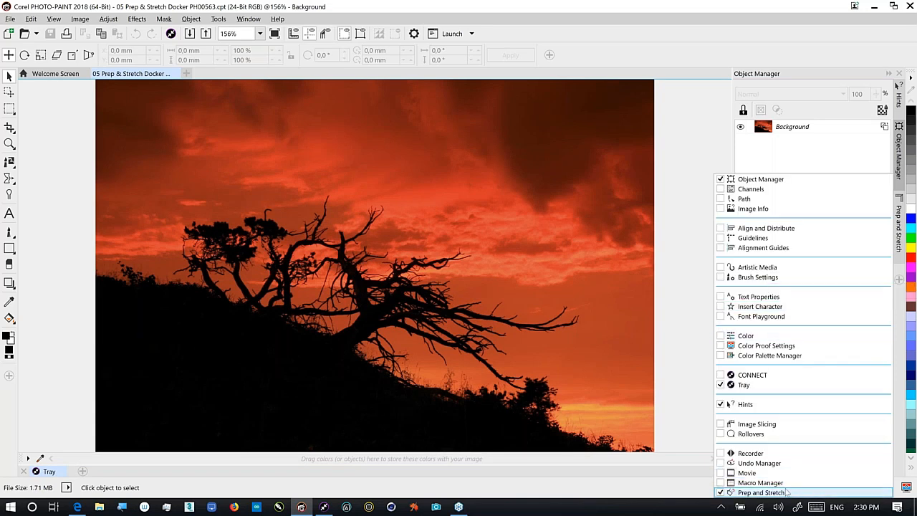
{"action": "left_click", "coordinate": [898, 245]}
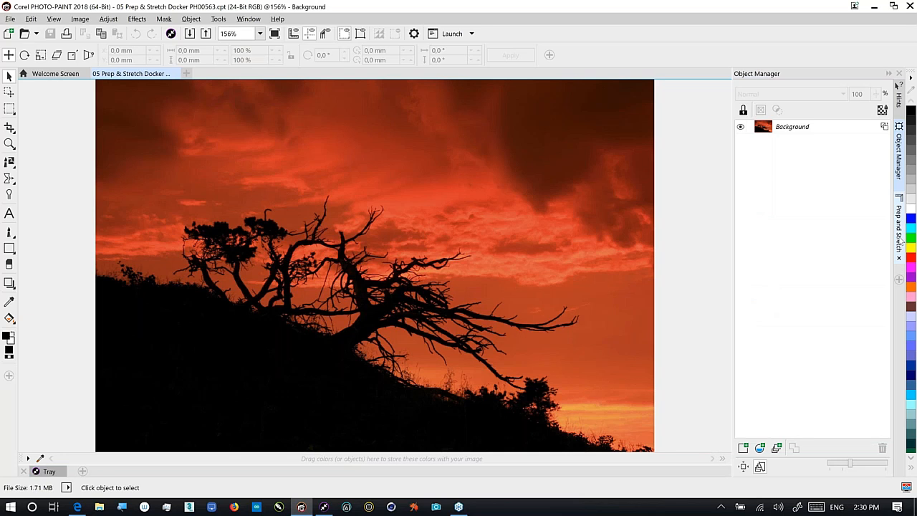
{"action": "left_click", "coordinate": [900, 242]}
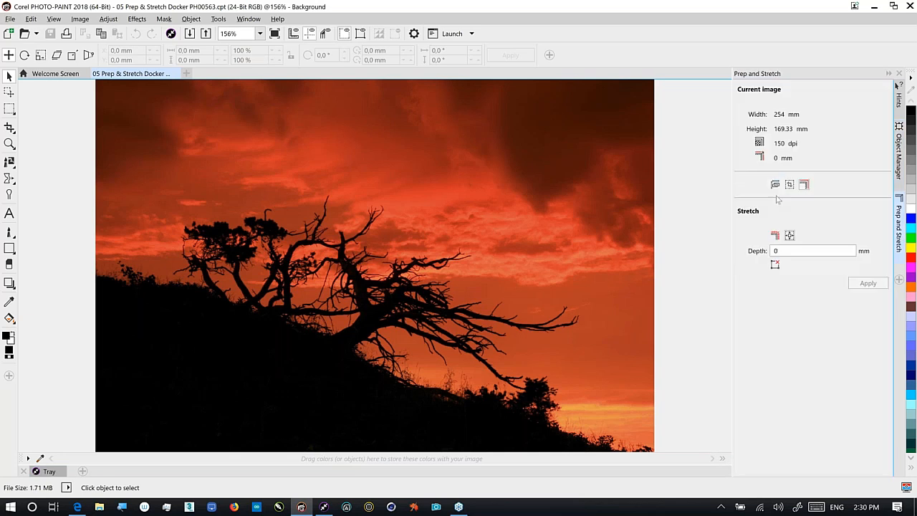
Stretch the sunset photo's canvas with a 50 mm depth
{"action": "double_click", "coordinate": [784, 251]}
{"action": "type", "text": "5"}
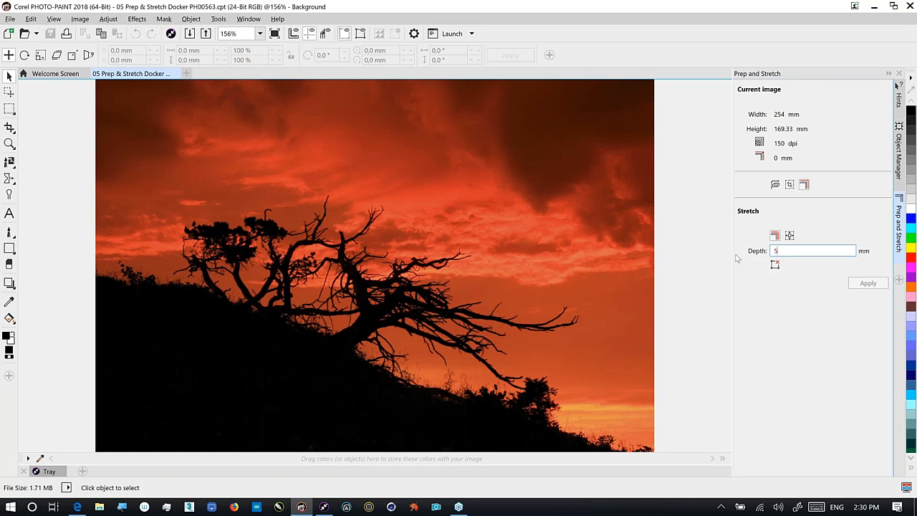
{"action": "type", "text": "0"}
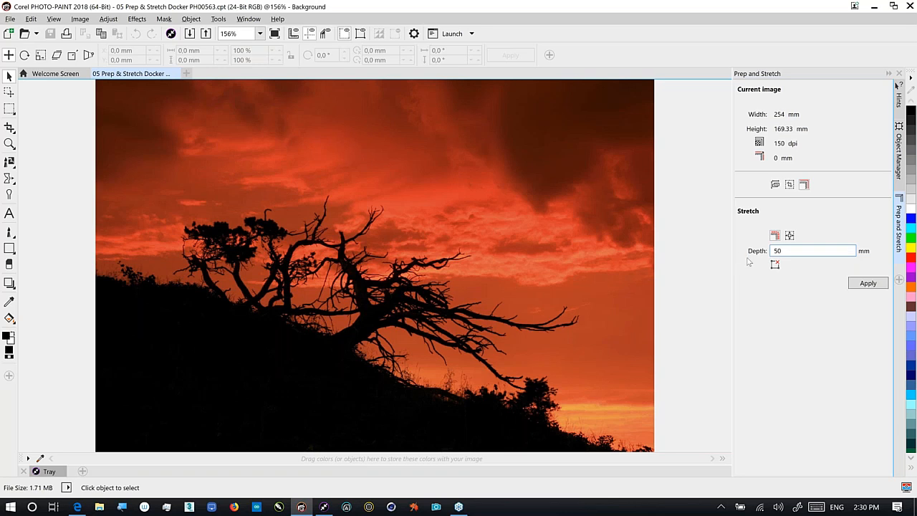
{"action": "left_click", "coordinate": [863, 283]}
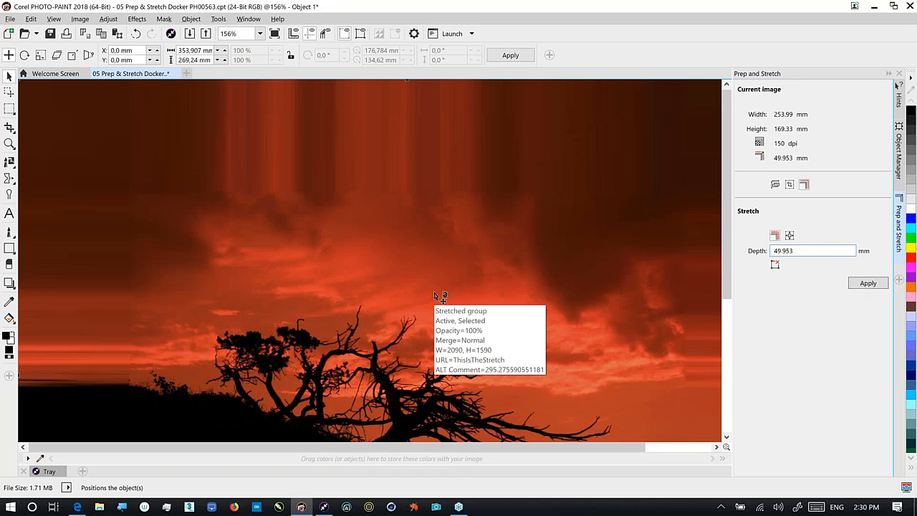
Select the stretched group and remove the stretch, combining all objects with the background
{"action": "left_click", "coordinate": [434, 296]}
{"action": "key", "text": "F4"}
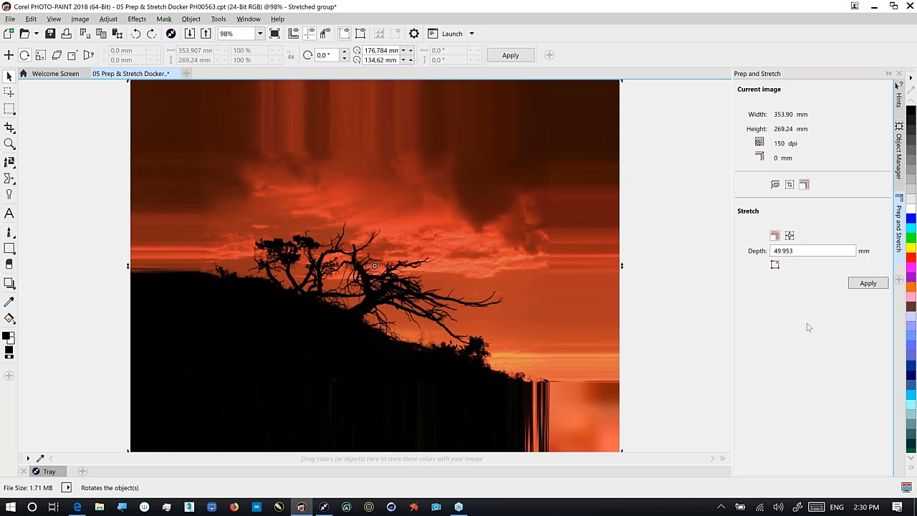
{"action": "left_click", "coordinate": [775, 266]}
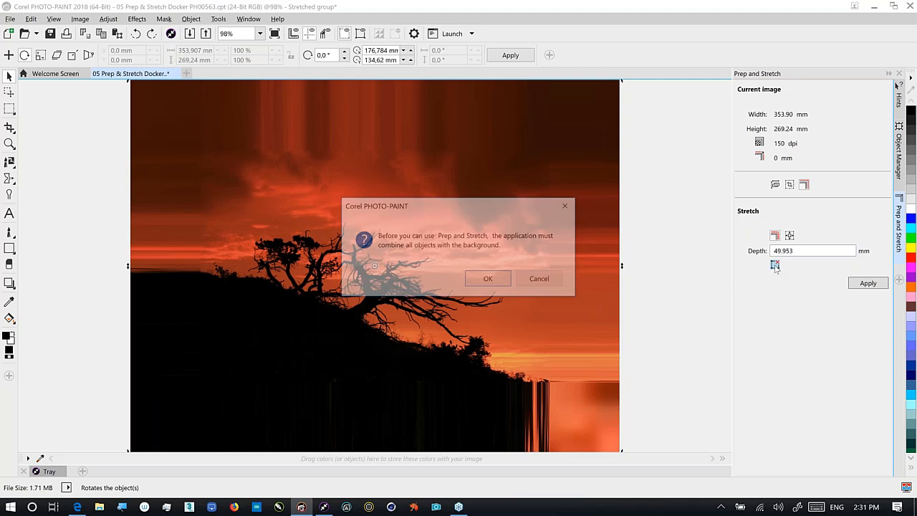
{"action": "left_click", "coordinate": [488, 279]}
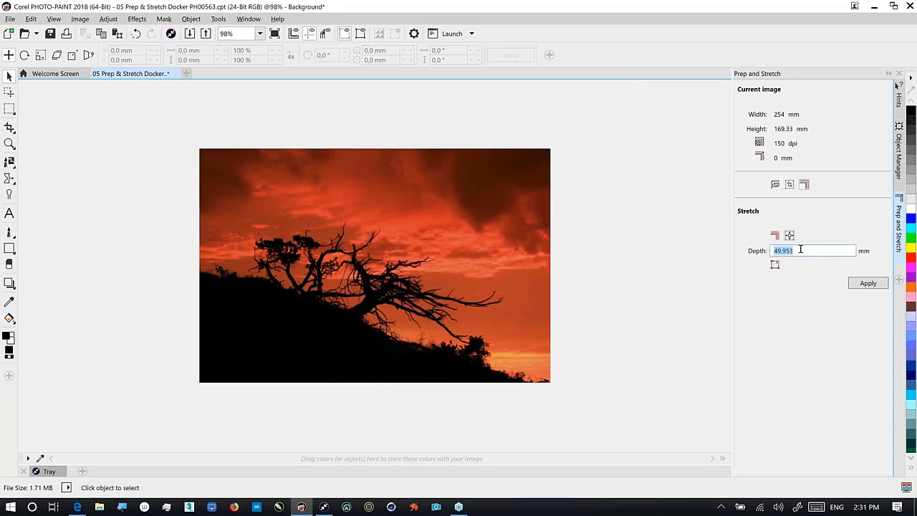
Reapply the stretch to the sunset photo, then close the document and dismiss the save prompt
{"action": "left_click", "coordinate": [867, 283]}
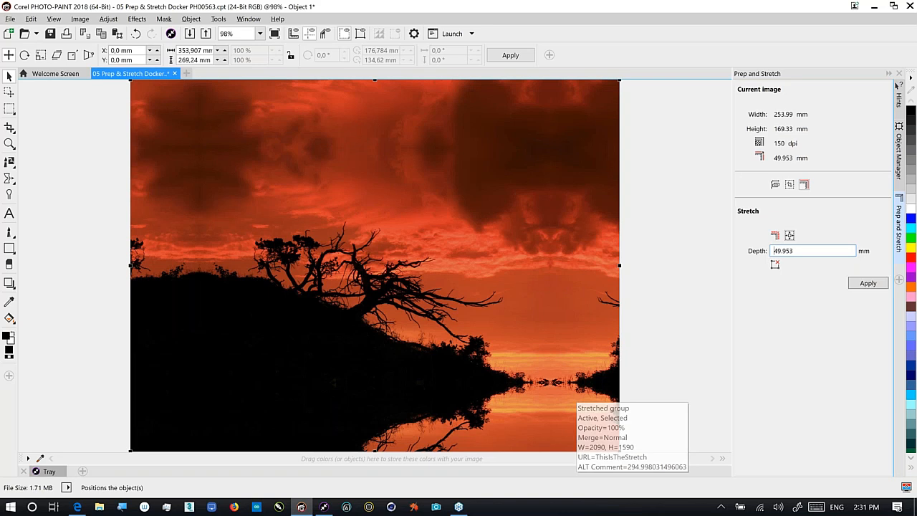
{"action": "left_click", "coordinate": [175, 74]}
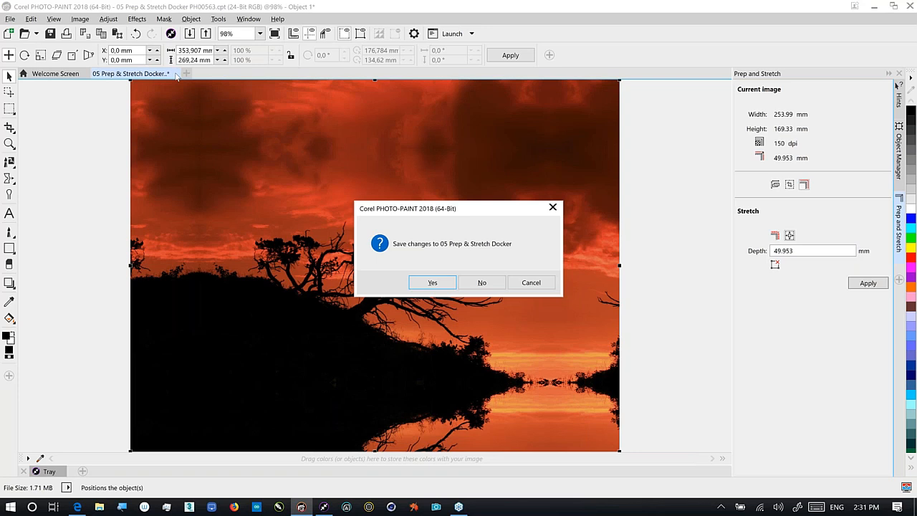
{"action": "key", "text": "Escape"}
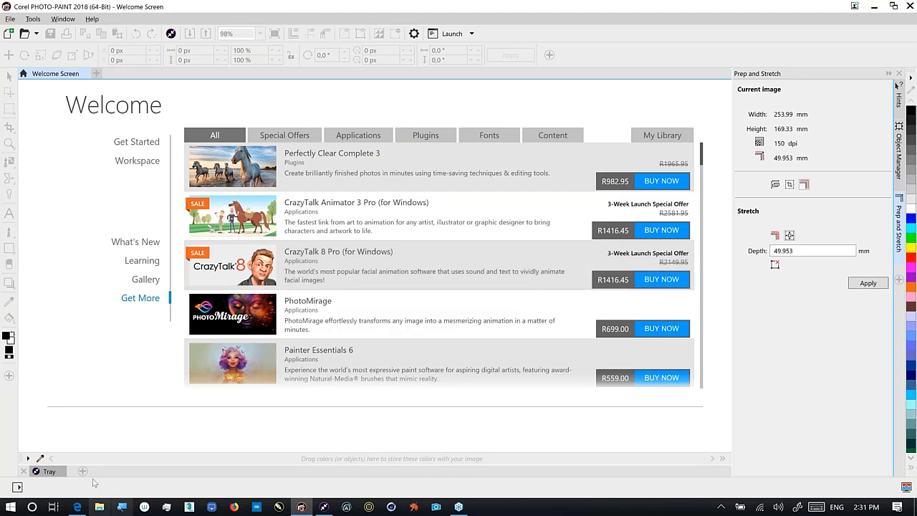
Open '06 Liquid Tools CGS31121.cpt' from the tray, accepting the default sRGB colour profile
{"action": "left_click", "coordinate": [48, 471]}
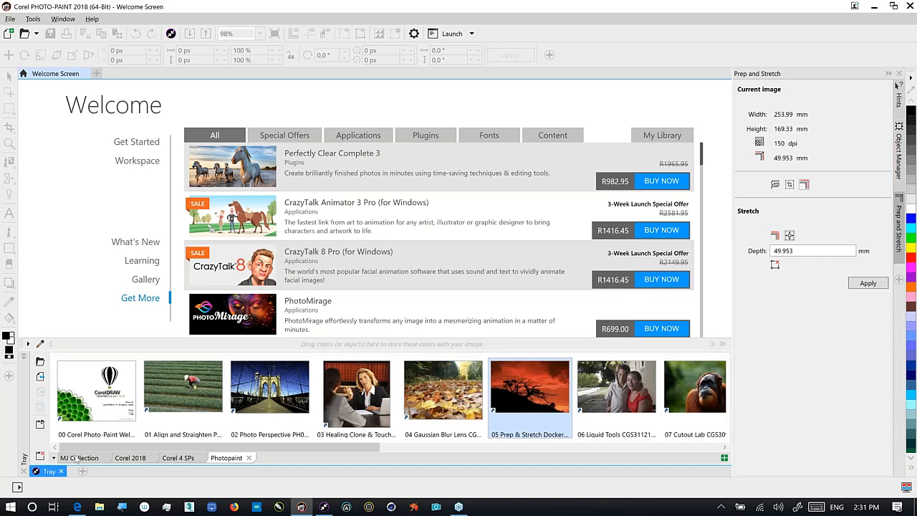
{"action": "left_click", "coordinate": [600, 401]}
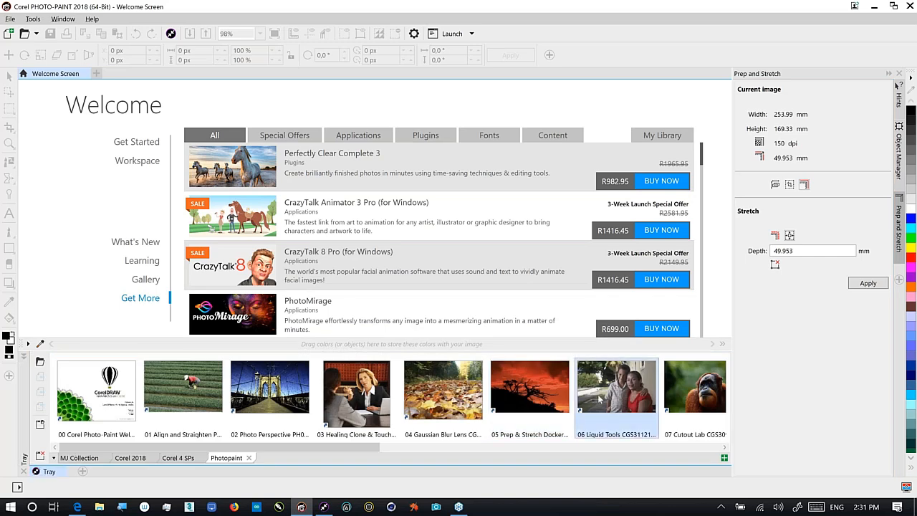
{"action": "double_click", "coordinate": [600, 401]}
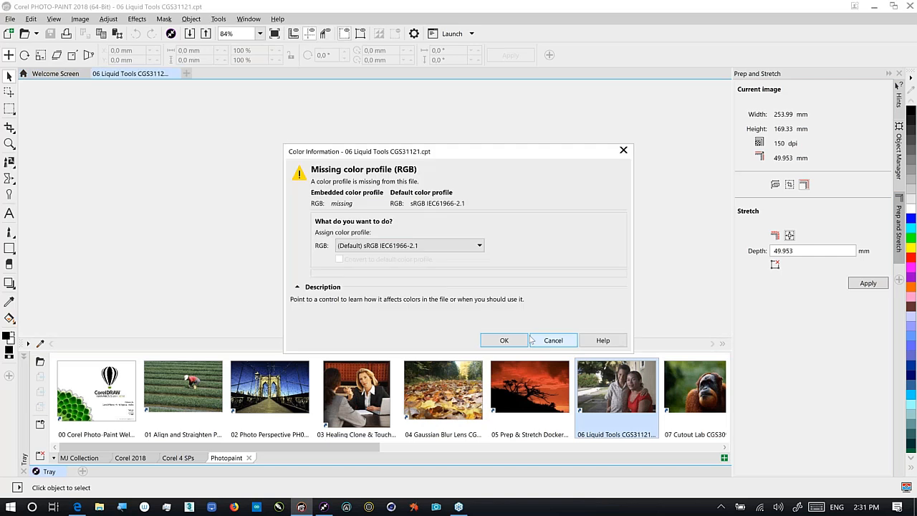
{"action": "left_click", "coordinate": [503, 340]}
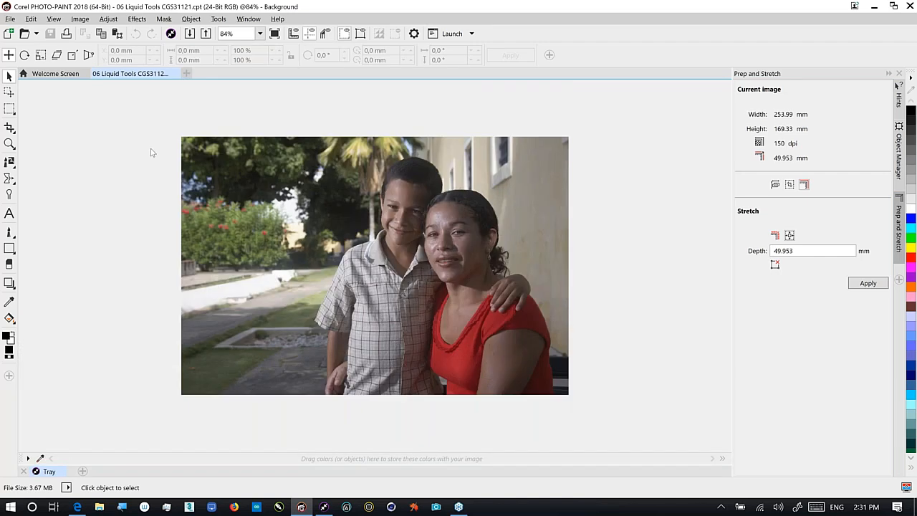
Zoom the portrait to fit the window and apply Adjust > Auto Balance Tone
{"action": "key", "text": "F4"}
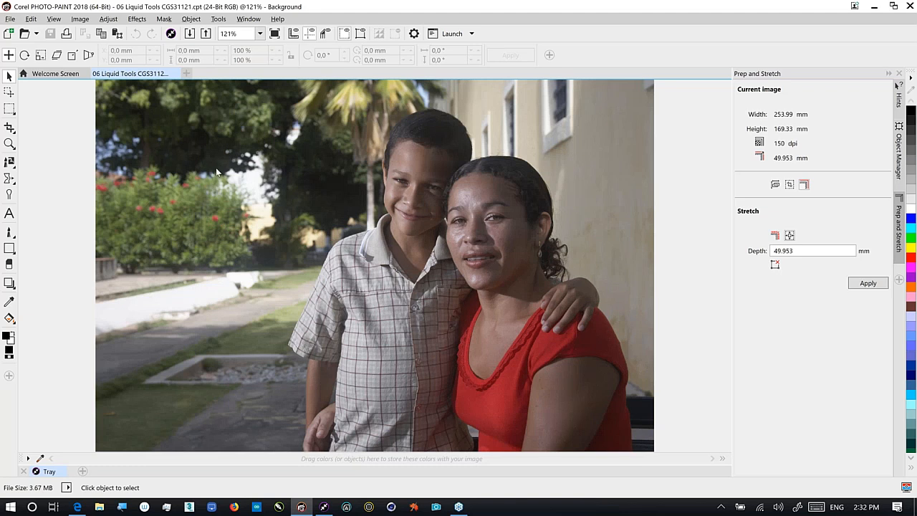
{"action": "left_click", "coordinate": [112, 21]}
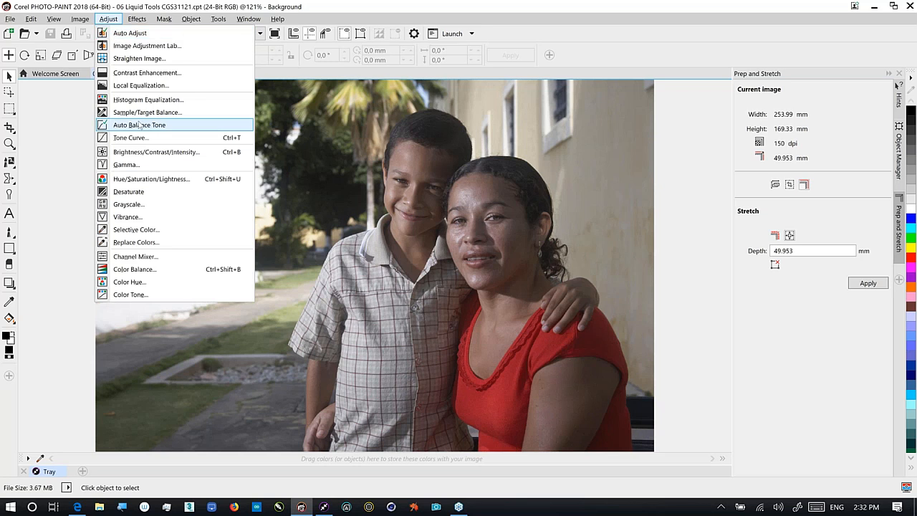
{"action": "left_click", "coordinate": [141, 125]}
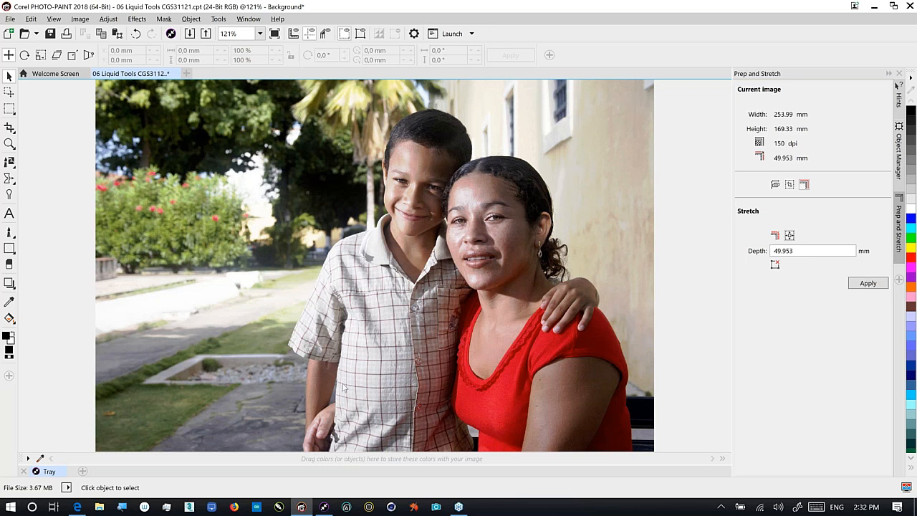
Choose Liquid Attract and pull the boy's shirt fabric inward with a few strokes
{"action": "left_click", "coordinate": [12, 183]}
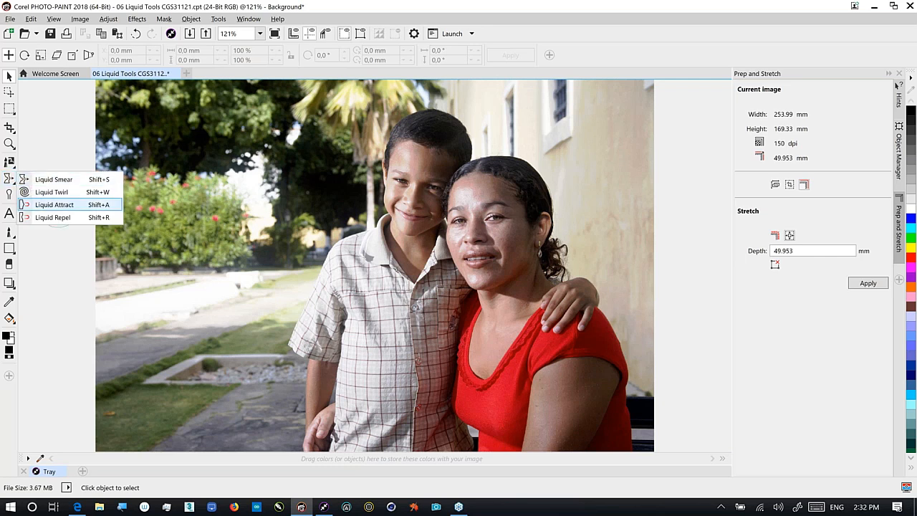
{"action": "left_click", "coordinate": [56, 204]}
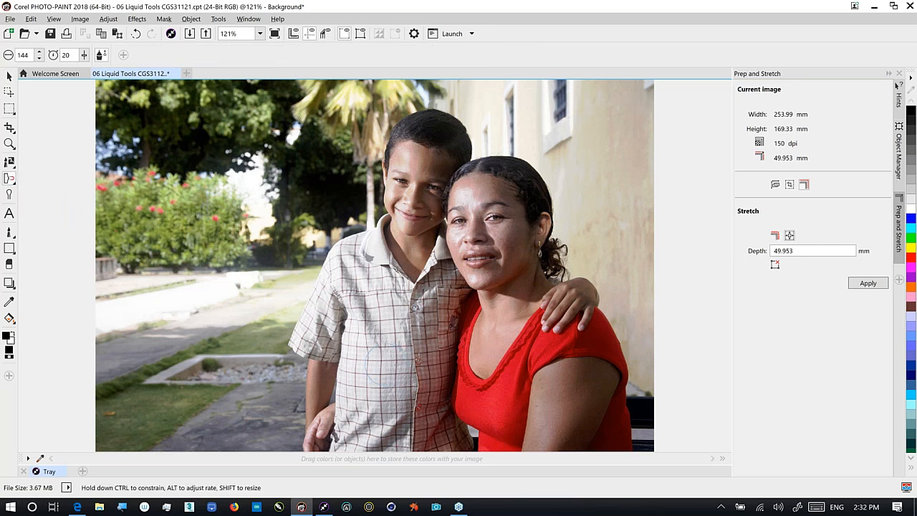
{"action": "left_click_drag", "start_coordinate": [391, 411], "coordinate": [393, 366]}
{"action": "left_click_drag", "start_coordinate": [415, 398], "coordinate": [414, 401]}
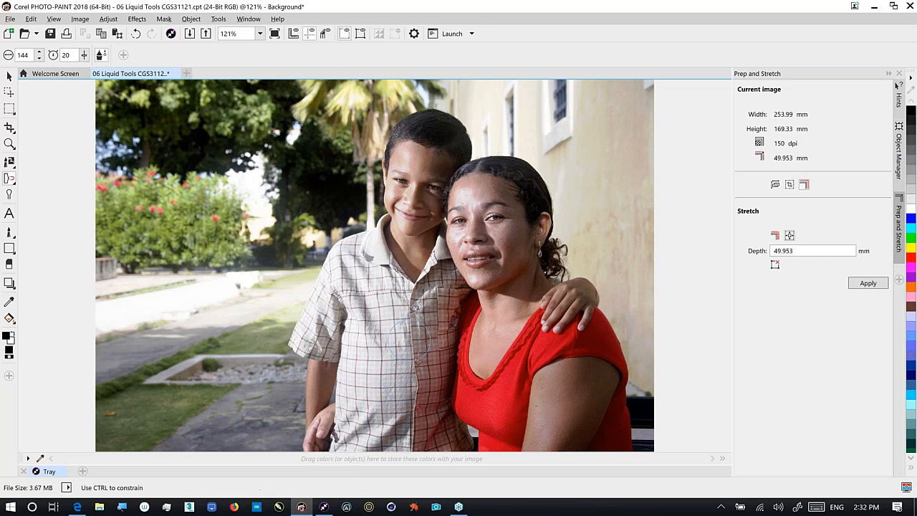
{"action": "left_click_drag", "start_coordinate": [409, 344], "coordinate": [407, 348]}
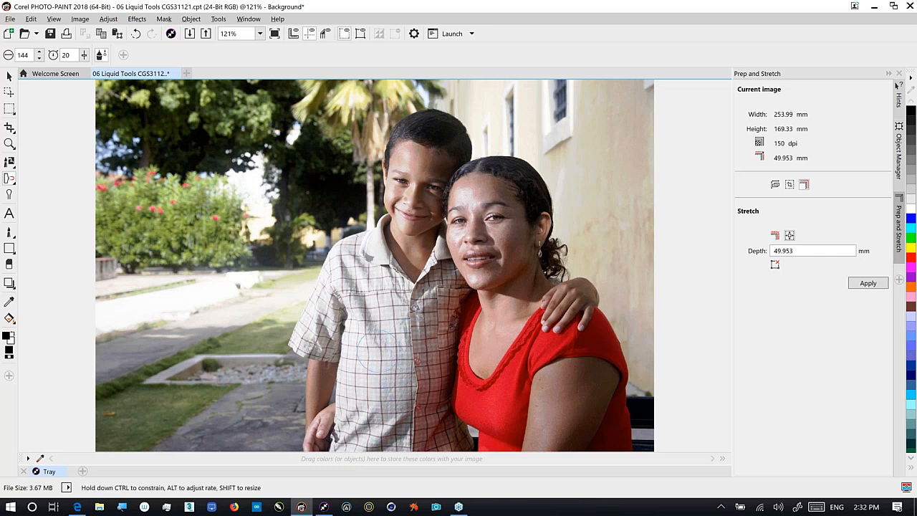
Pinch the shirt further along the button placket and just left of it
{"action": "left_click_drag", "start_coordinate": [412, 409], "coordinate": [414, 351]}
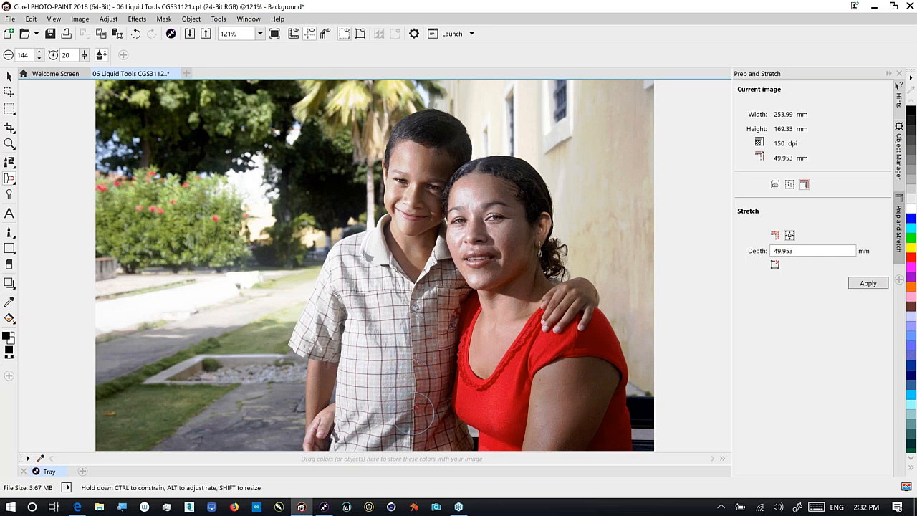
{"action": "left_click_drag", "start_coordinate": [422, 414], "coordinate": [413, 363]}
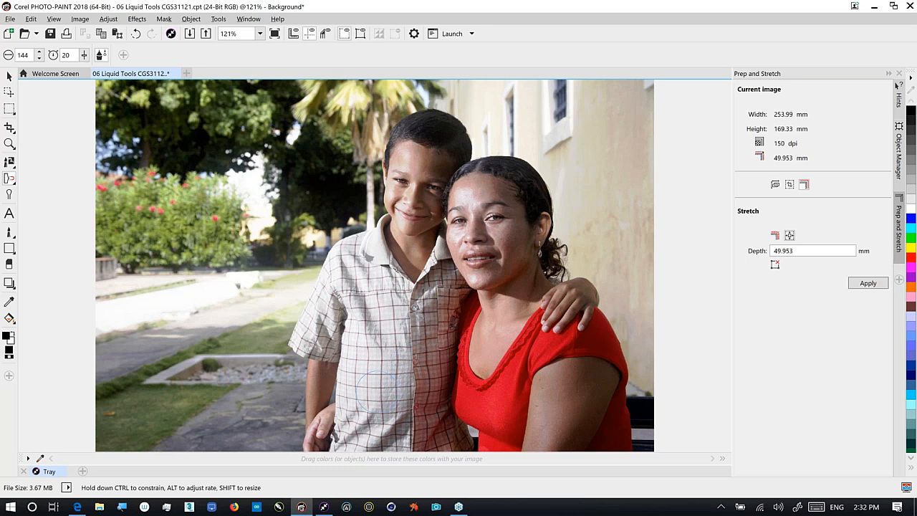
{"action": "left_click_drag", "start_coordinate": [378, 398], "coordinate": [377, 374]}
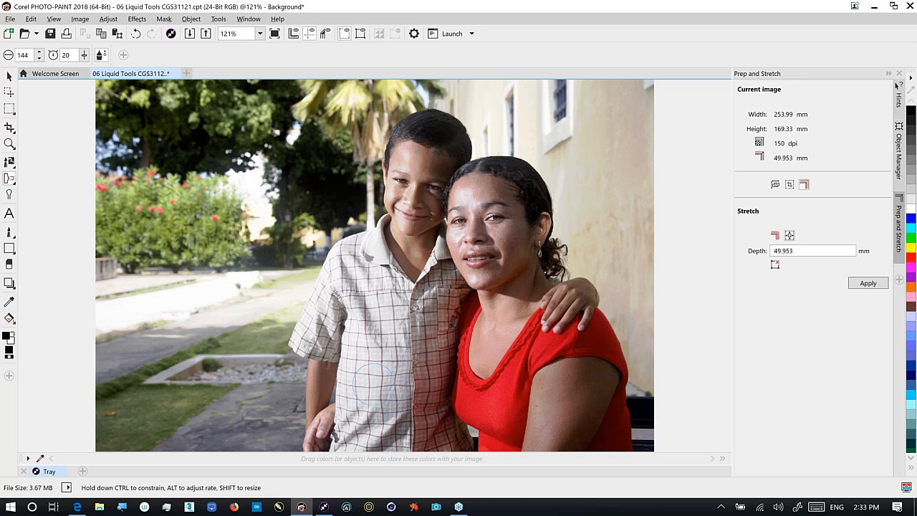
{"action": "left_click_drag", "start_coordinate": [420, 344], "coordinate": [416, 342]}
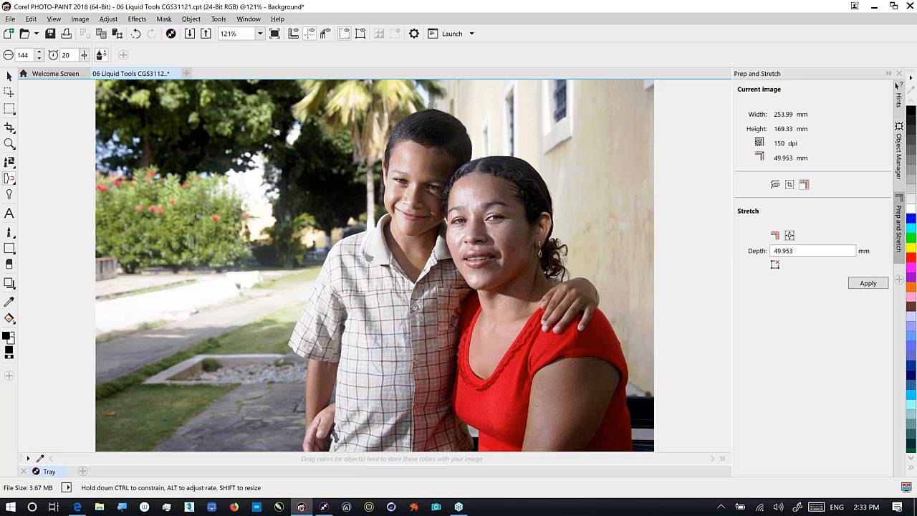
{"action": "left_click_drag", "start_coordinate": [421, 367], "coordinate": [405, 393]}
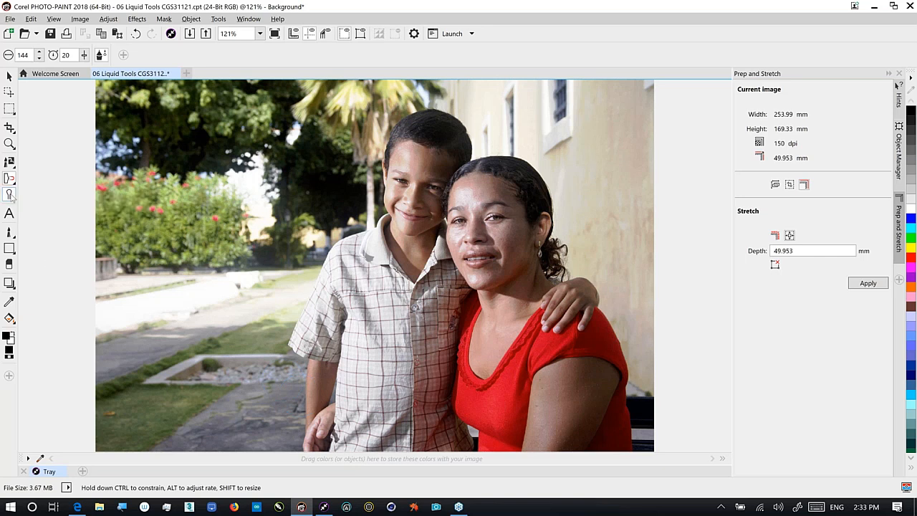
Select the Dodge Shadows brush from the Effect tool's dodge/burn brushes
{"action": "left_click", "coordinate": [10, 194]}
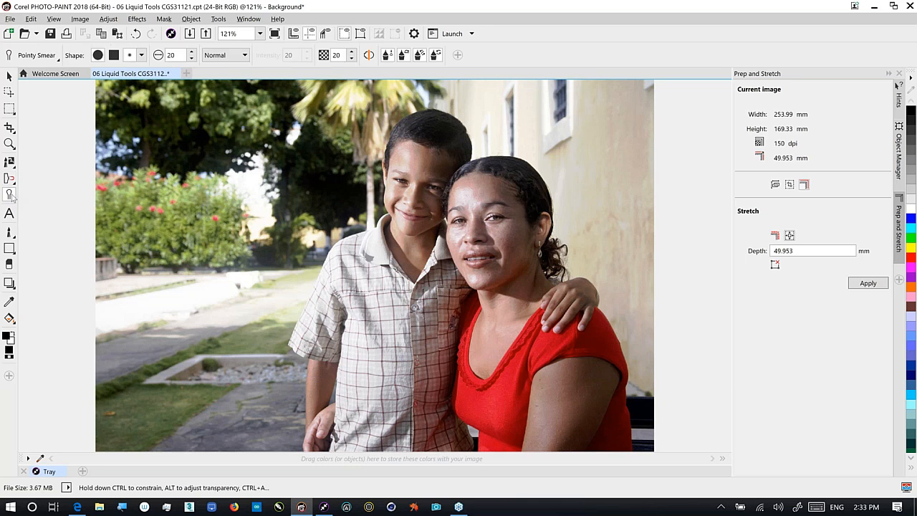
{"action": "left_click", "coordinate": [33, 55]}
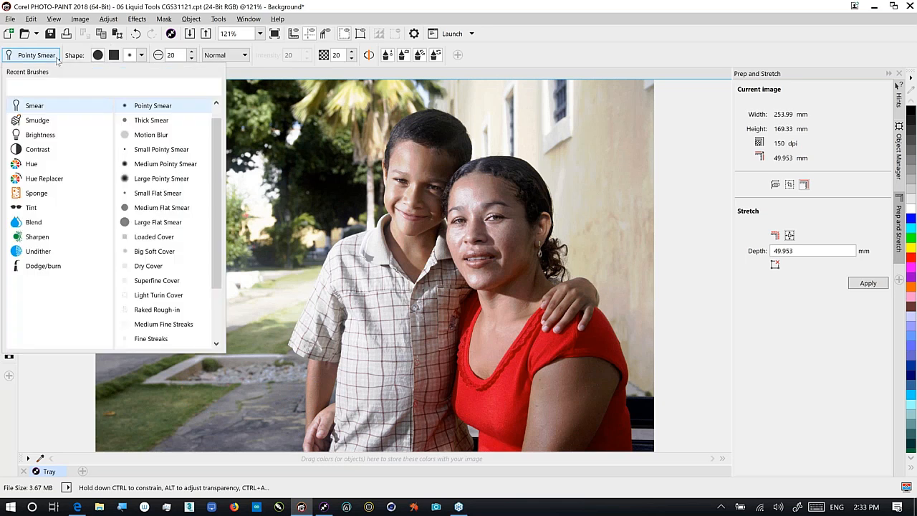
{"action": "left_click", "coordinate": [52, 271]}
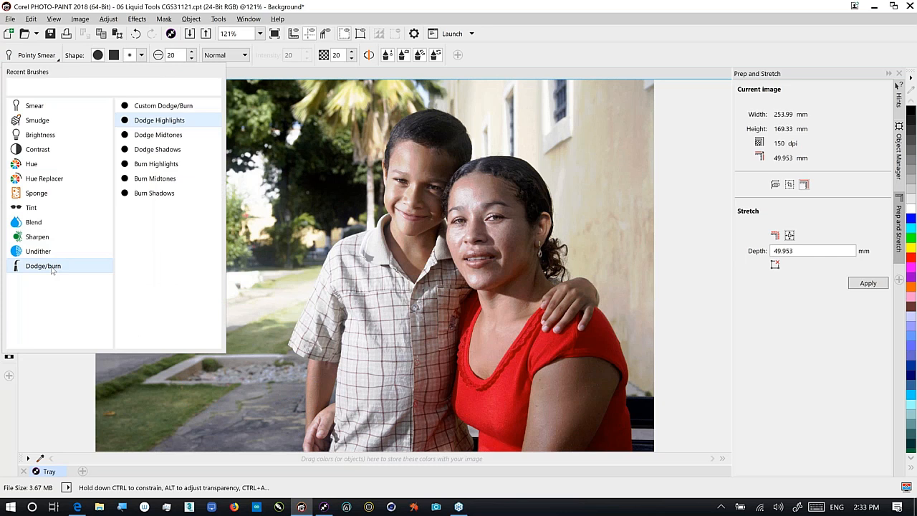
{"action": "left_click", "coordinate": [184, 148]}
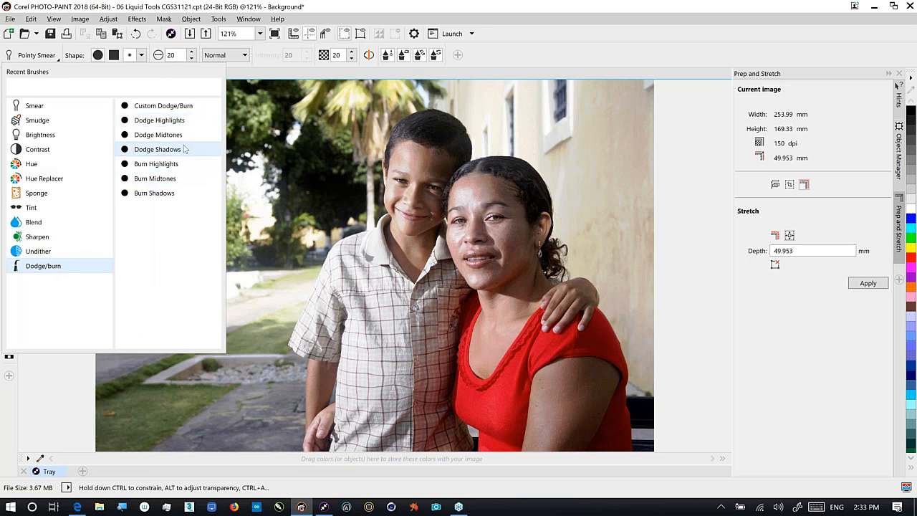
{"action": "left_click", "coordinate": [184, 149]}
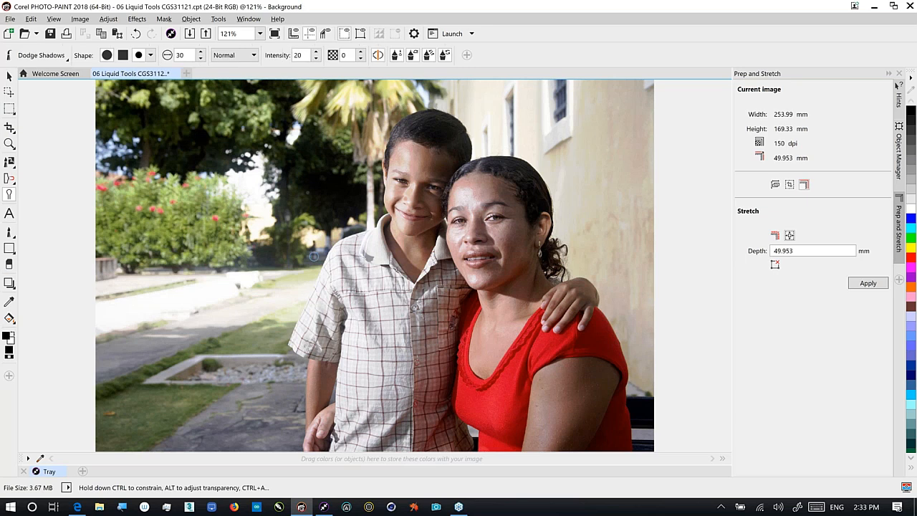
Set the dodge brush to intensity 50 and brush size 200
{"action": "left_click_drag", "start_coordinate": [315, 52], "coordinate": [313, 36]}
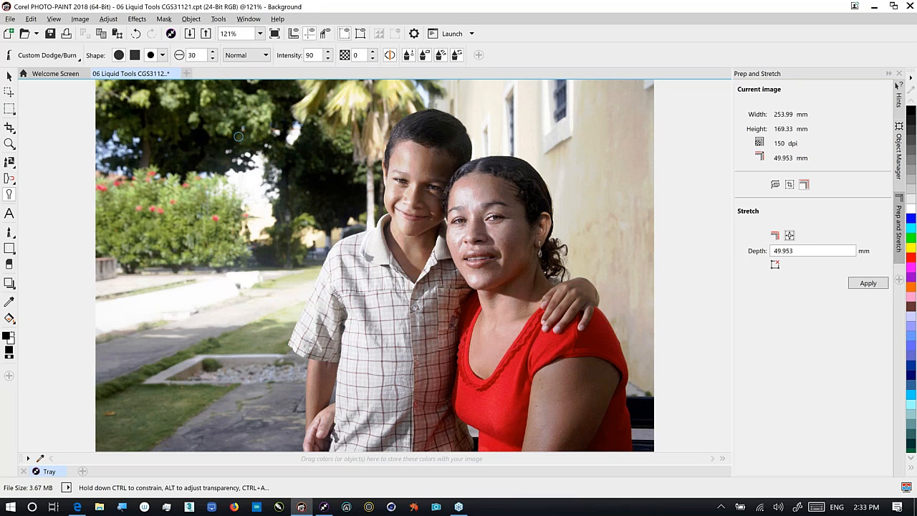
{"action": "key", "text": "ctrl+z"}
{"action": "double_click", "coordinate": [313, 55]}
{"action": "type", "text": "50"}
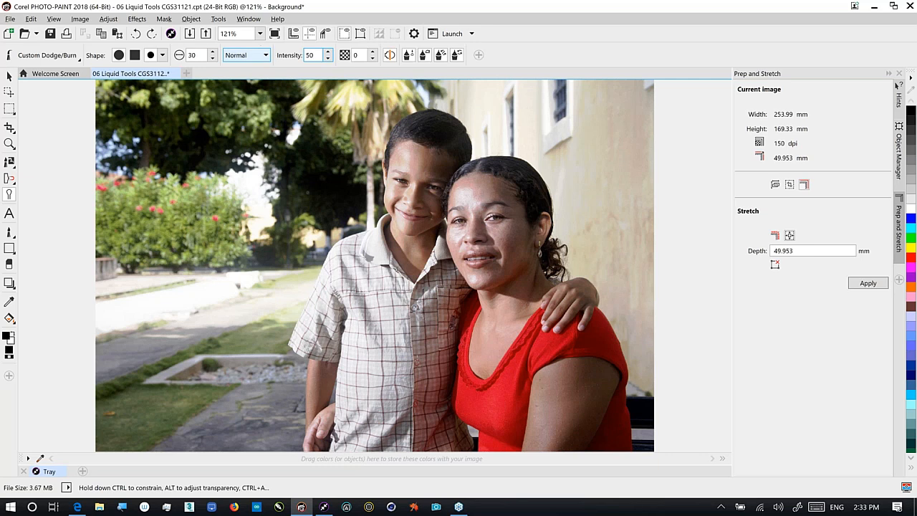
{"action": "key", "text": "shift+Tab"}
{"action": "type", "text": "1"}
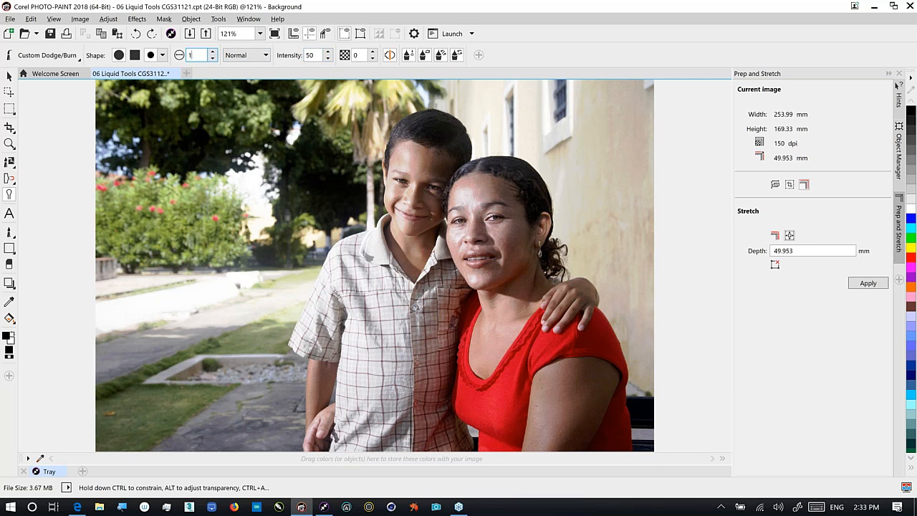
{"action": "type", "text": "00"}
{"action": "key", "text": "Return"}
{"action": "left_click_drag", "start_coordinate": [202, 55], "coordinate": [150, 58]}
{"action": "type", "text": "200"}
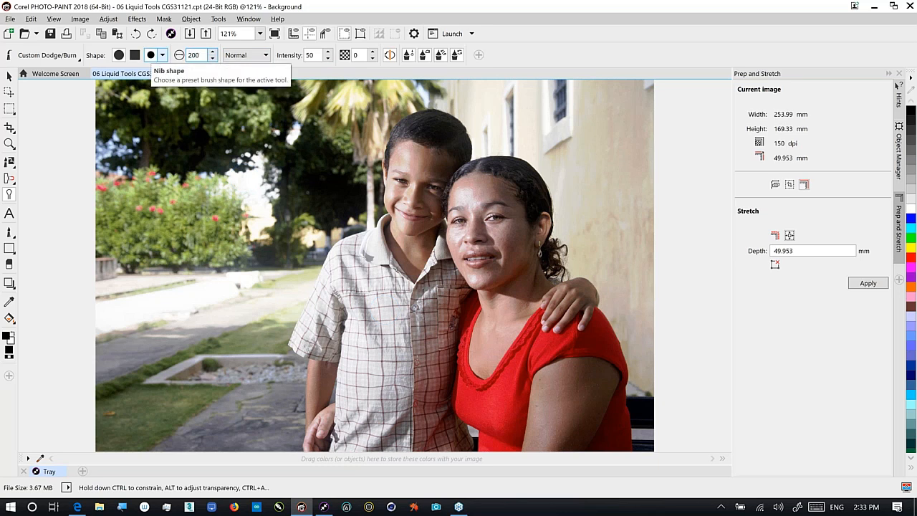
{"action": "key", "text": "Tab"}
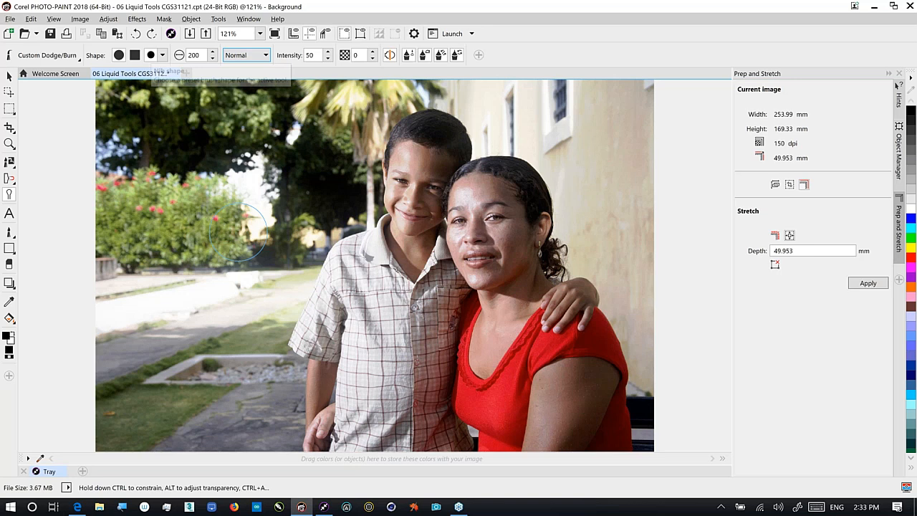
Paint dodge strokes over the shirt and placket, then undo the last stroke
{"action": "mouse_move", "coordinate": [408, 342]}
{"action": "left_mouse_down"}
{"action": "mouse_move", "coordinate": [406, 384]}
{"action": "mouse_move", "coordinate": [378, 404]}
{"action": "left_mouse_up"}
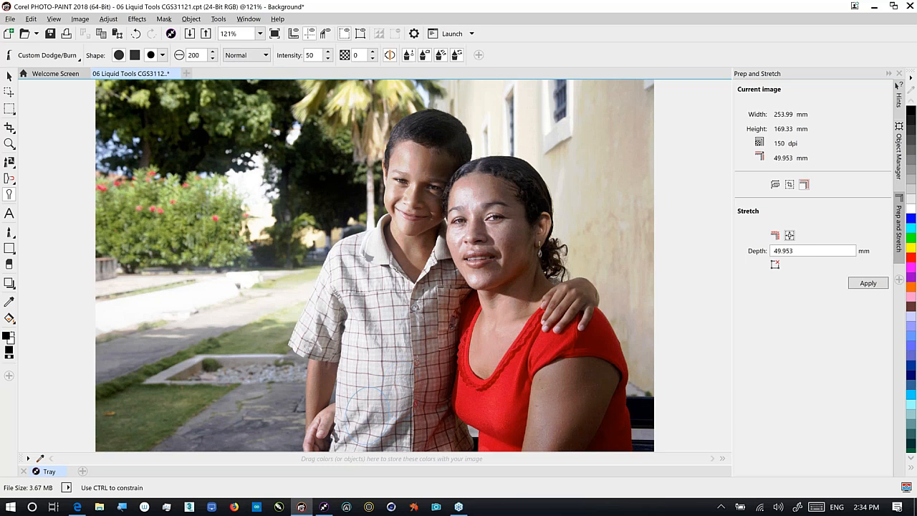
{"action": "mouse_move", "coordinate": [416, 389]}
{"action": "left_mouse_down"}
{"action": "mouse_move", "coordinate": [418, 356]}
{"action": "mouse_move", "coordinate": [448, 348]}
{"action": "left_mouse_up"}
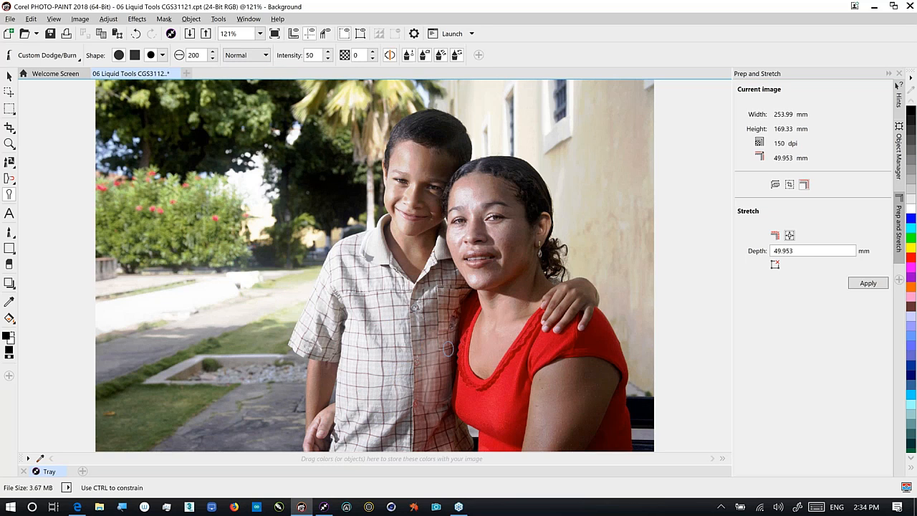
{"action": "key", "text": "ctrl+z"}
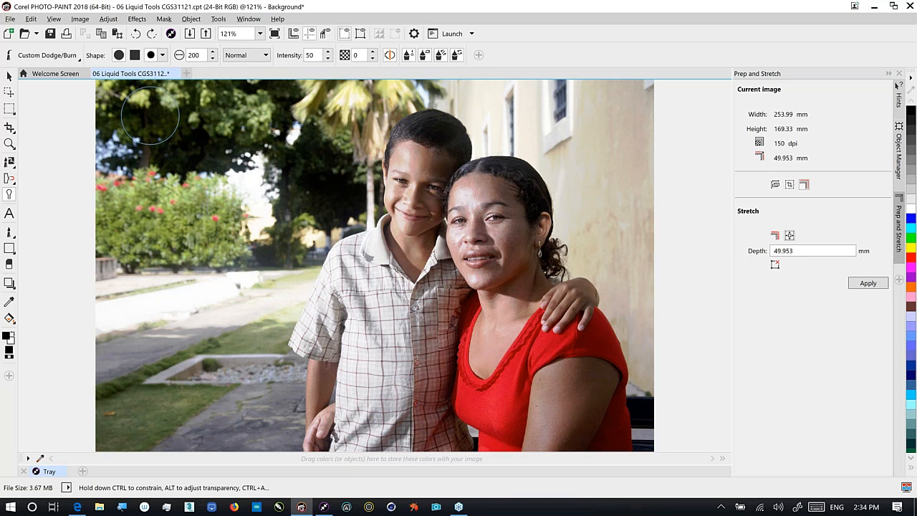
Close the boy's portrait without saving and browse the sample image tray
{"action": "left_click", "coordinate": [176, 74]}
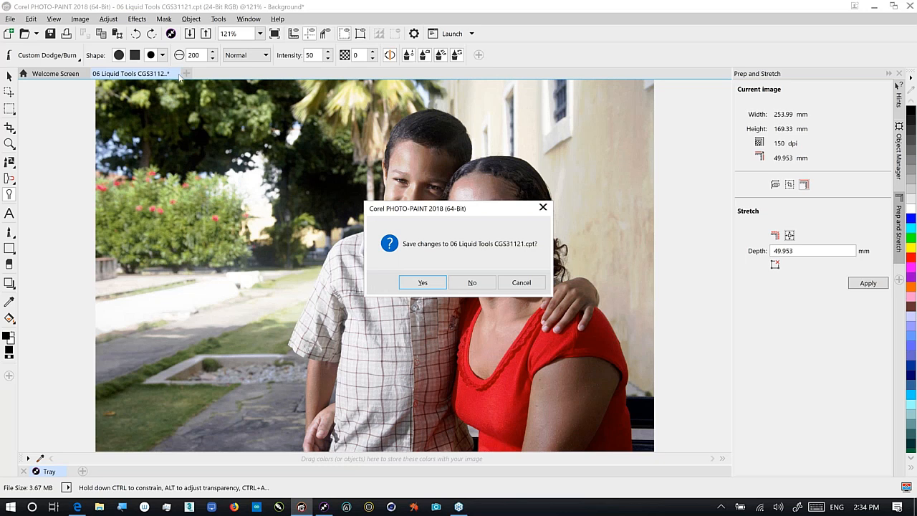
{"action": "left_click", "coordinate": [472, 283]}
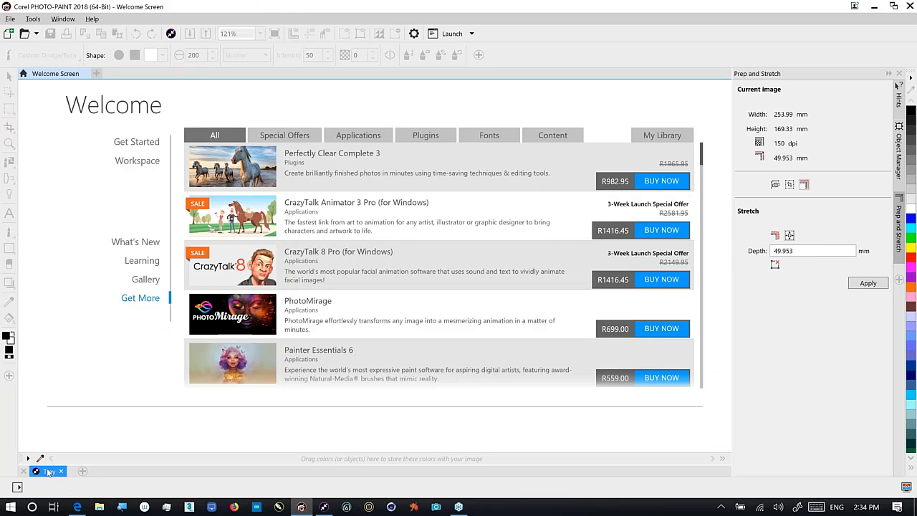
{"action": "left_click", "coordinate": [49, 472]}
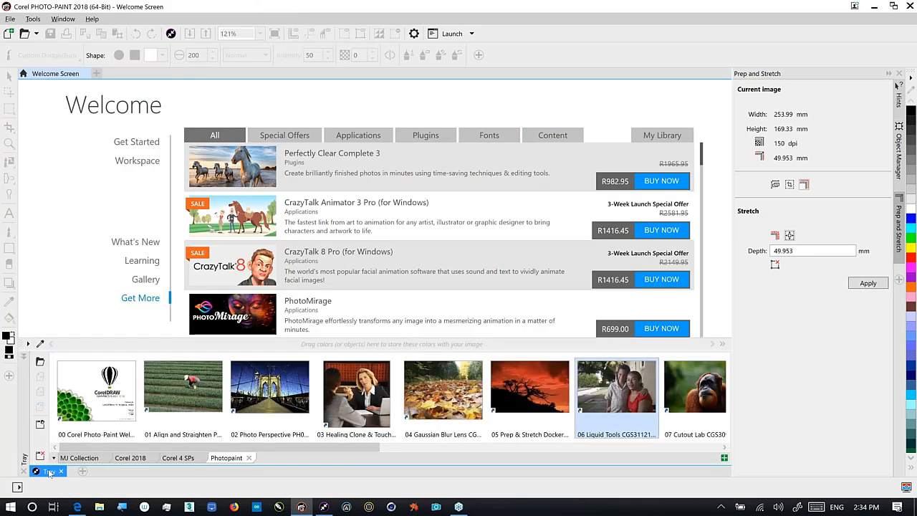
{"action": "left_click_drag", "start_coordinate": [298, 447], "coordinate": [423, 442]}
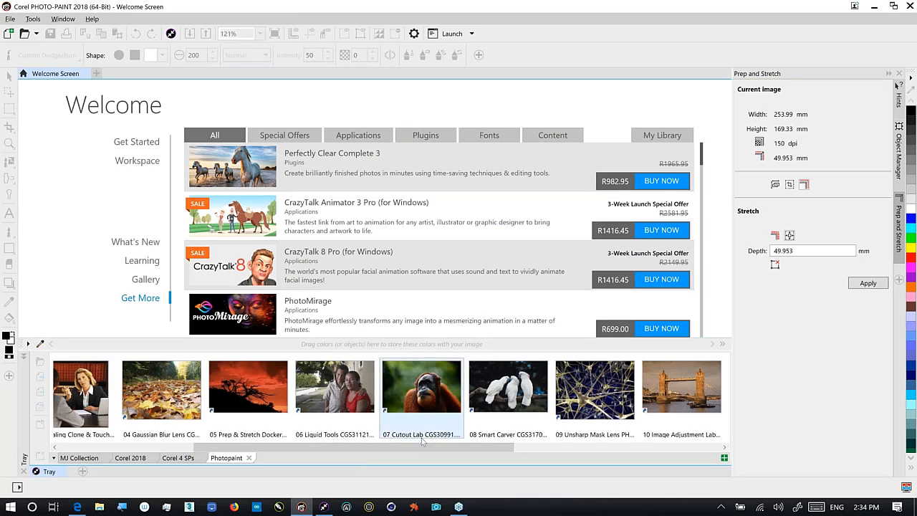
Open '07 Cutout Lab' with the default sRGB profile and collapse the tray
{"action": "left_click", "coordinate": [434, 392]}
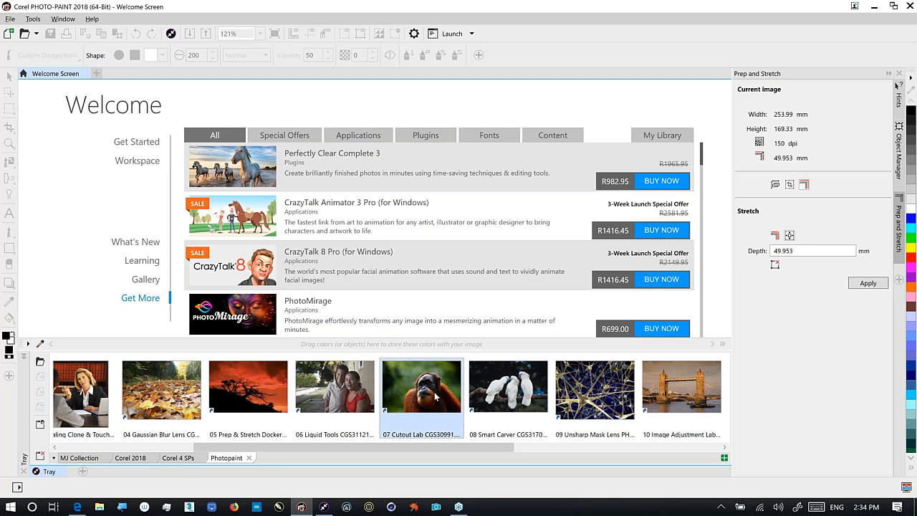
{"action": "right_click", "coordinate": [434, 392]}
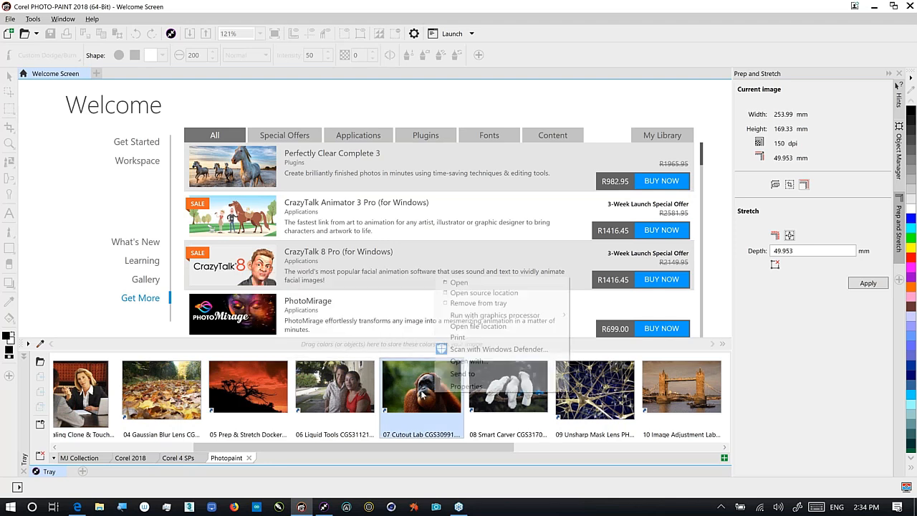
{"action": "left_click", "coordinate": [468, 282]}
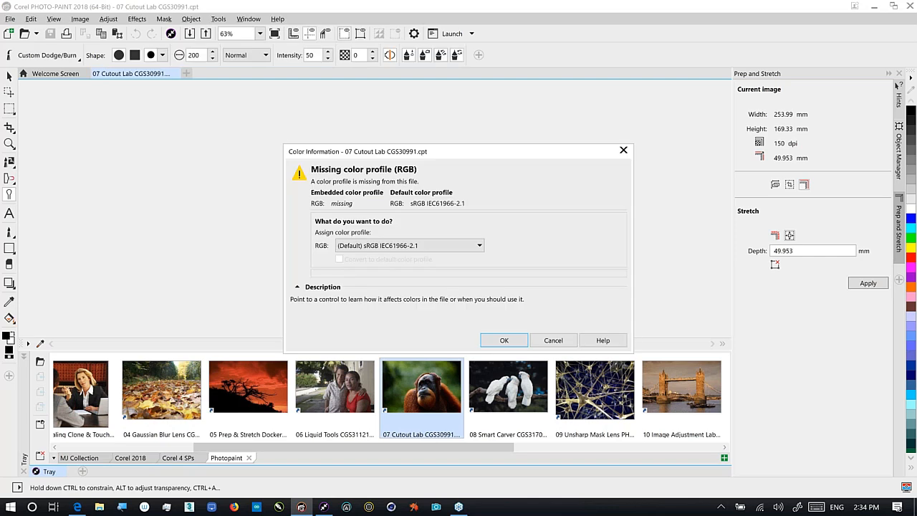
{"action": "key", "text": "Return"}
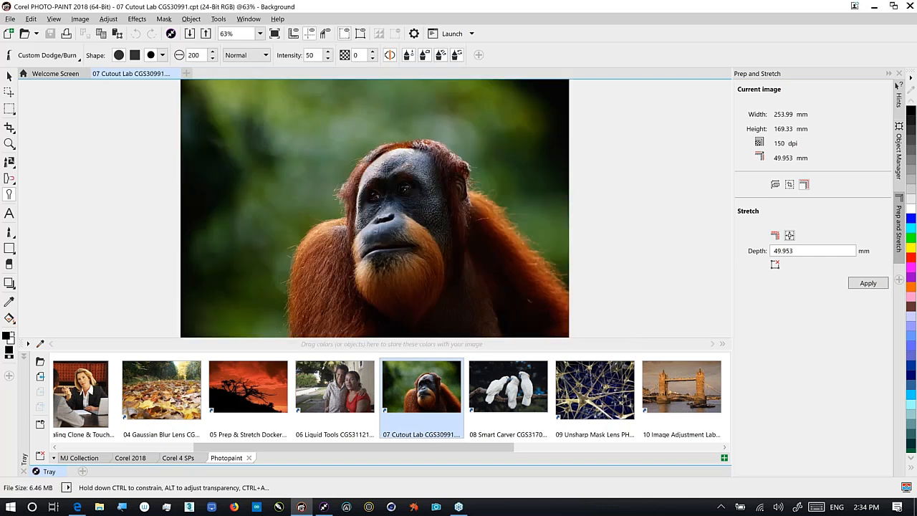
{"action": "left_click", "coordinate": [49, 471]}
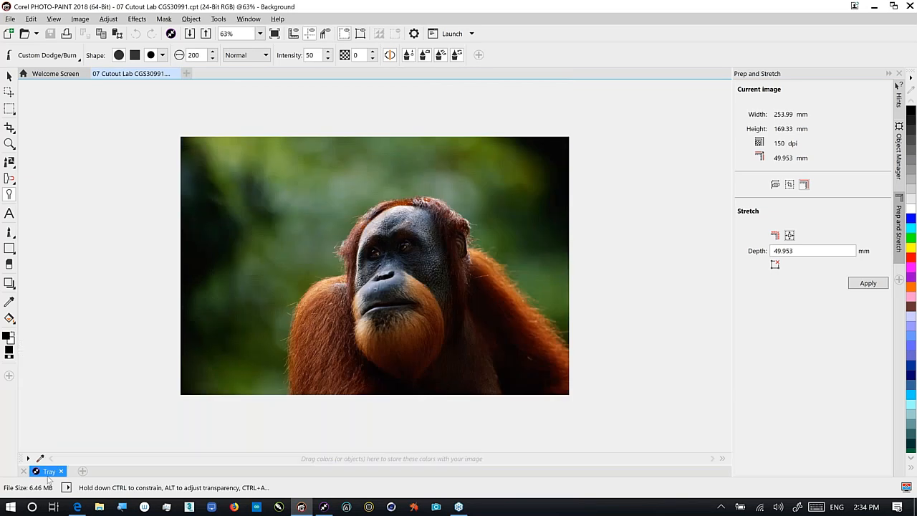
{"action": "scroll", "coordinate": [192, 416], "scroll_direction": "up", "scroll_amount": 1}
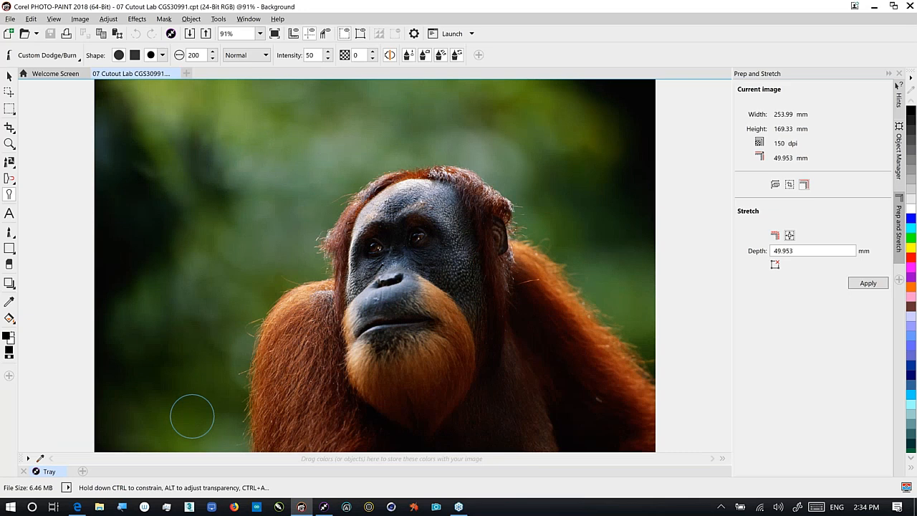
{"action": "left_click", "coordinate": [84, 19]}
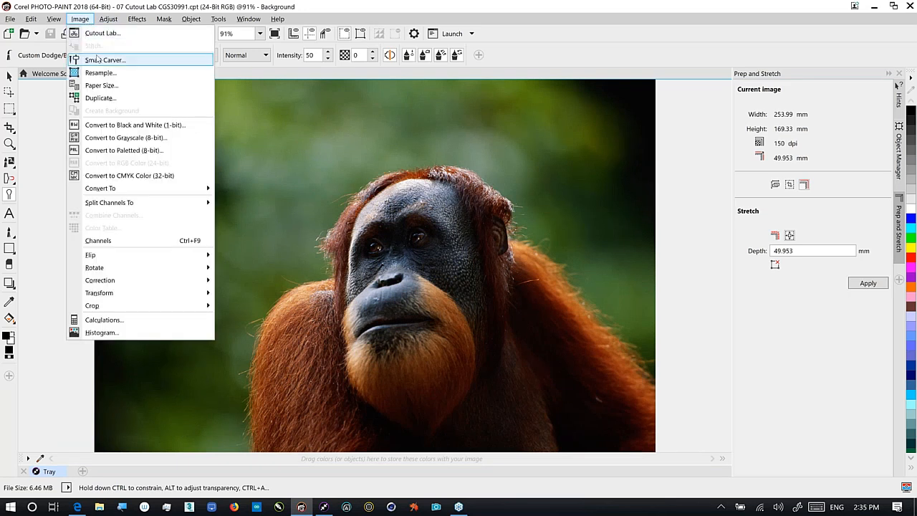
{"action": "left_click", "coordinate": [91, 60]}
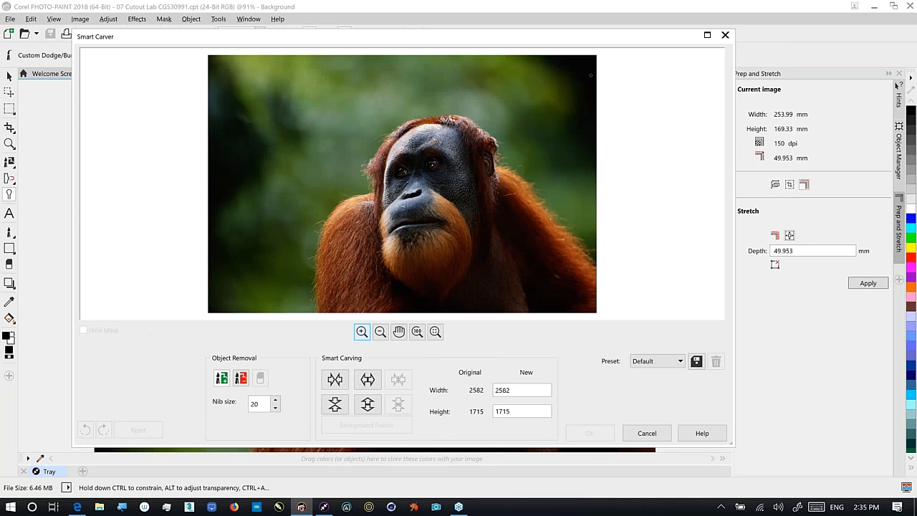
{"action": "left_click", "coordinate": [707, 35]}
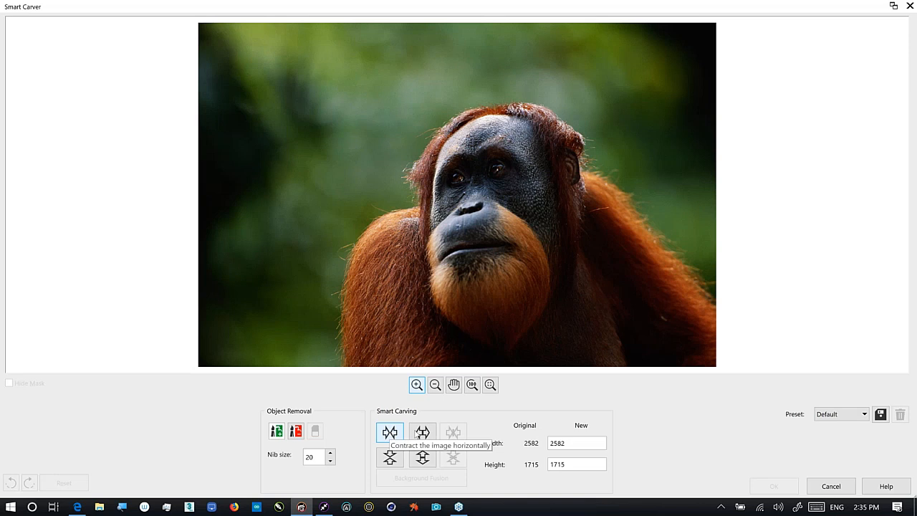
{"action": "left_click", "coordinate": [829, 486]}
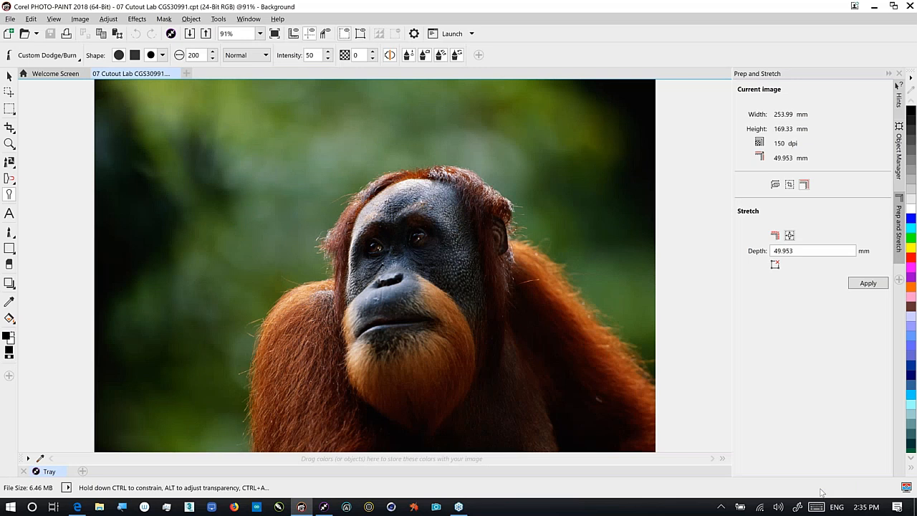
In a maximized Cutout Lab, highlight the orangutan's edge, fill inside, and preview the cutout
{"action": "left_click", "coordinate": [80, 20]}
{"action": "left_click", "coordinate": [101, 50]}
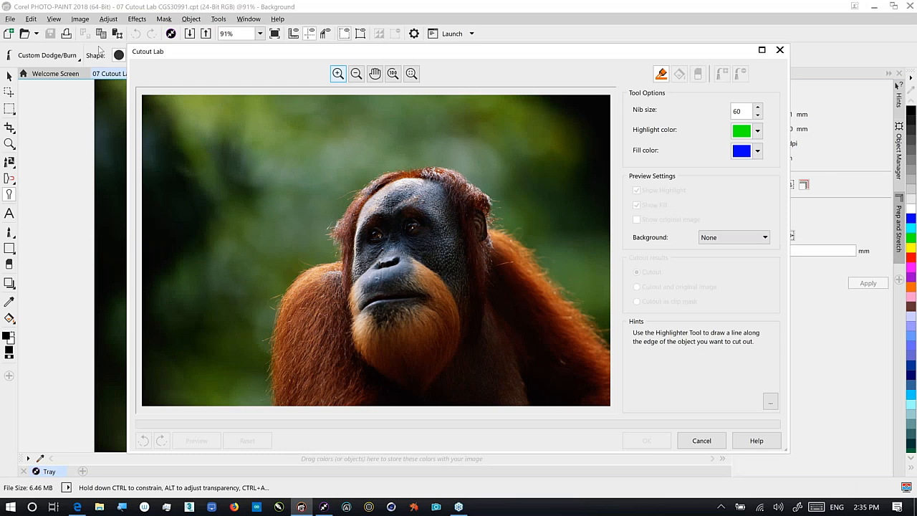
{"action": "left_click", "coordinate": [761, 50]}
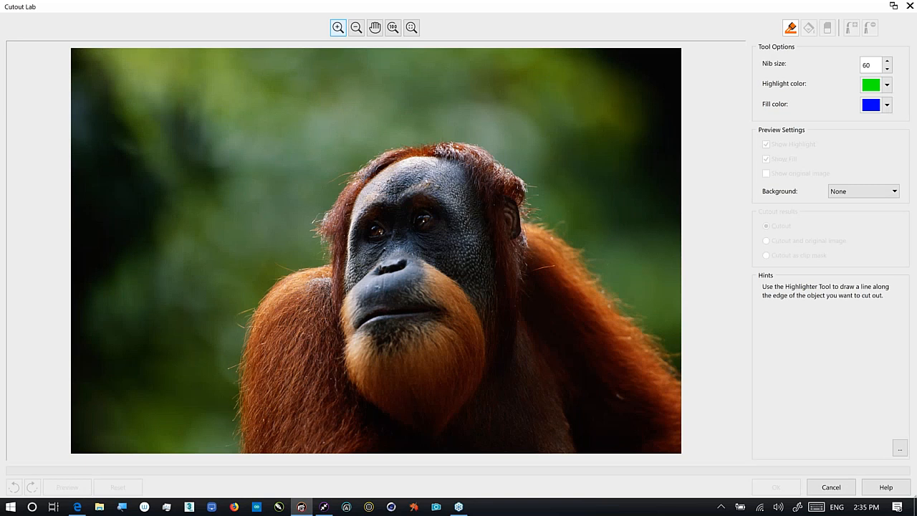
{"action": "mouse_move", "coordinate": [236, 451]}
{"action": "left_mouse_down"}
{"action": "mouse_move", "coordinate": [251, 312]}
{"action": "mouse_move", "coordinate": [271, 282]}
{"action": "mouse_move", "coordinate": [333, 265]}
{"action": "mouse_move", "coordinate": [316, 233]}
{"action": "mouse_move", "coordinate": [328, 195]}
{"action": "mouse_move", "coordinate": [368, 150]}
{"action": "mouse_move", "coordinate": [395, 142]}
{"action": "mouse_move", "coordinate": [458, 139]}
{"action": "mouse_move", "coordinate": [500, 161]}
{"action": "mouse_move", "coordinate": [543, 223]}
{"action": "mouse_move", "coordinate": [692, 379]}
{"action": "left_mouse_up"}
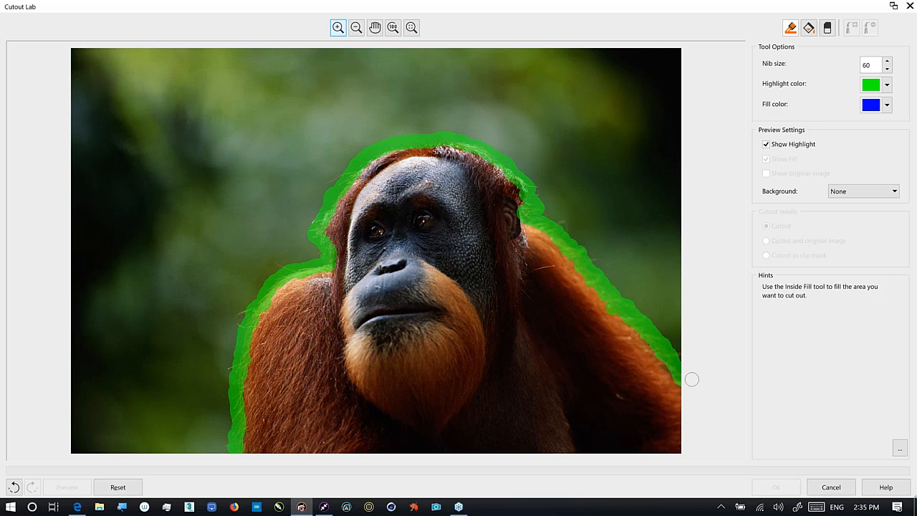
{"action": "left_click", "coordinate": [808, 27]}
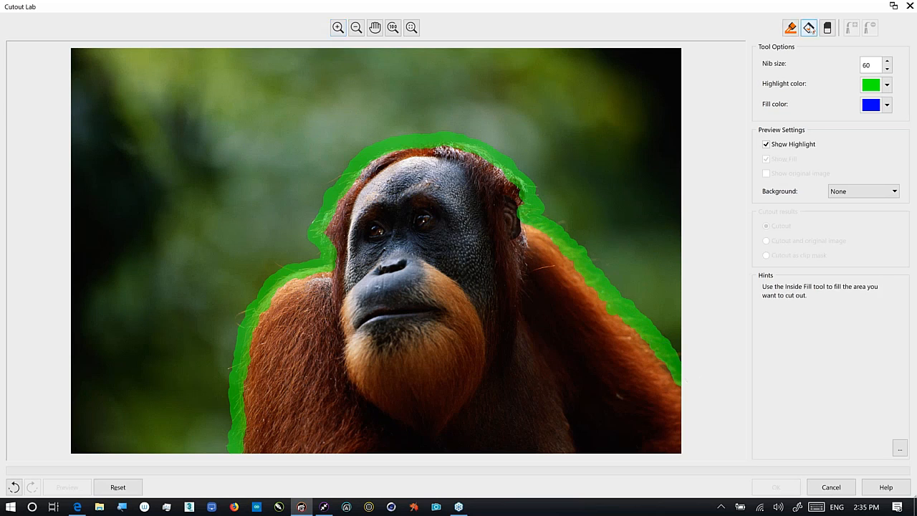
{"action": "left_click", "coordinate": [424, 356]}
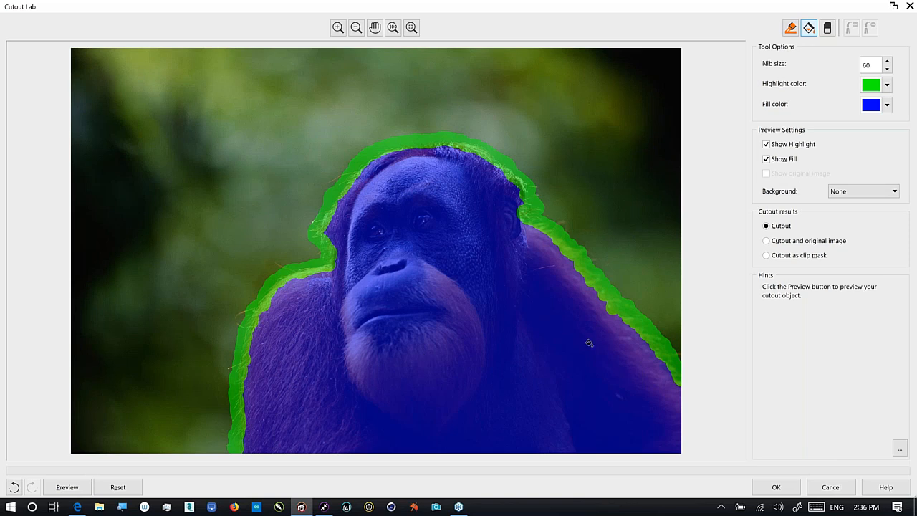
{"action": "left_click", "coordinate": [63, 488]}
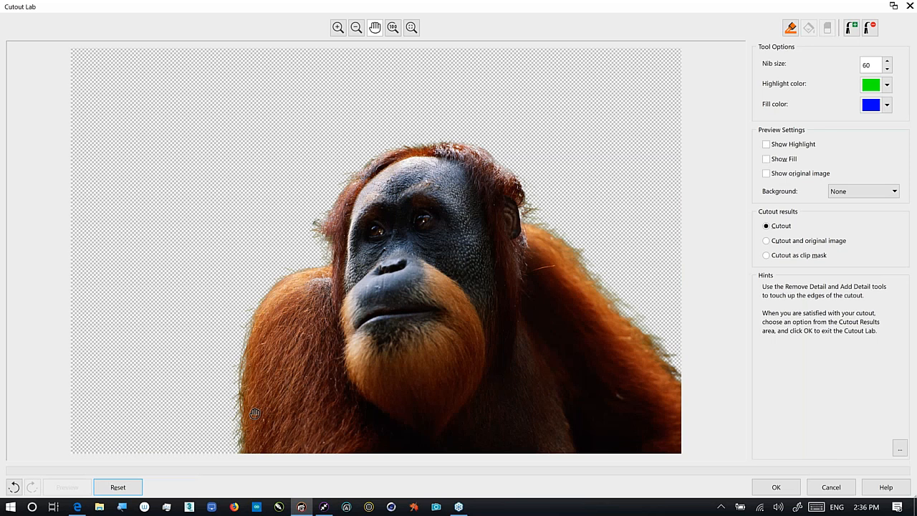
View on black matte, remove stray fur detail, and apply the cutout as a clip mask
{"action": "left_click", "coordinate": [866, 192]}
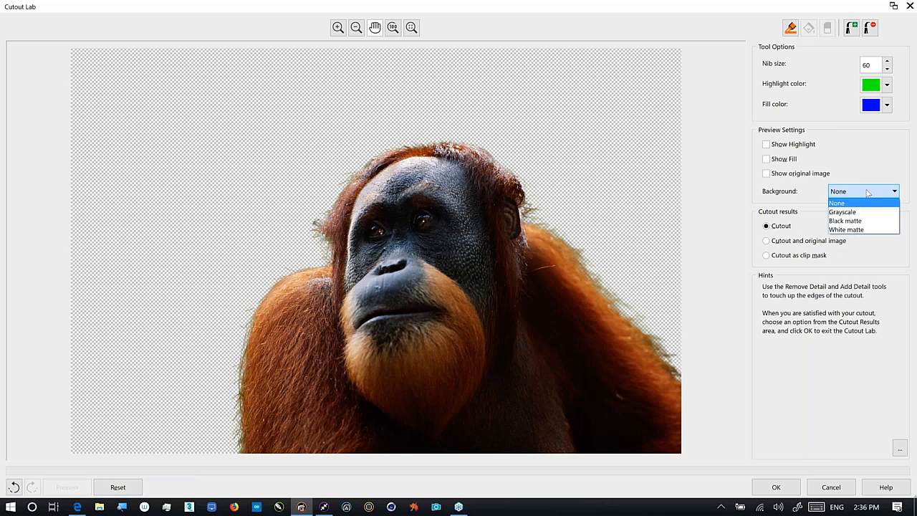
{"action": "left_click", "coordinate": [846, 221]}
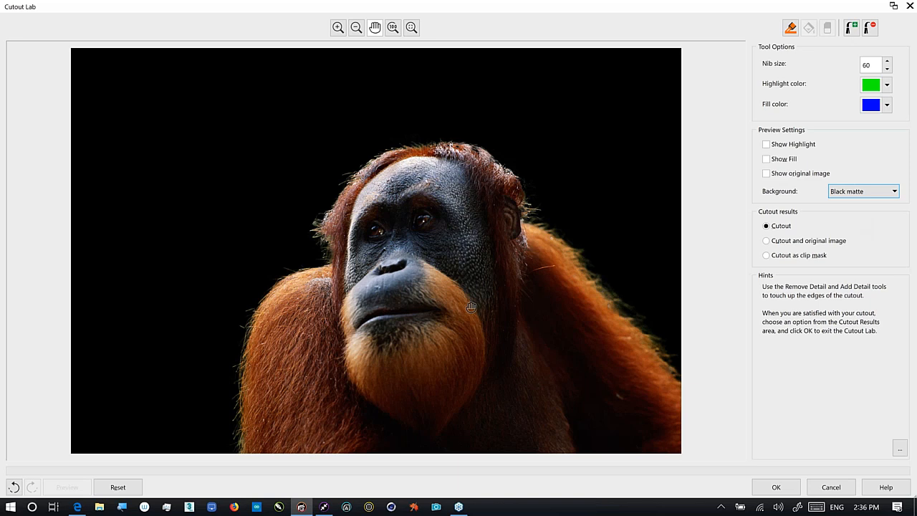
{"action": "left_click", "coordinate": [872, 30]}
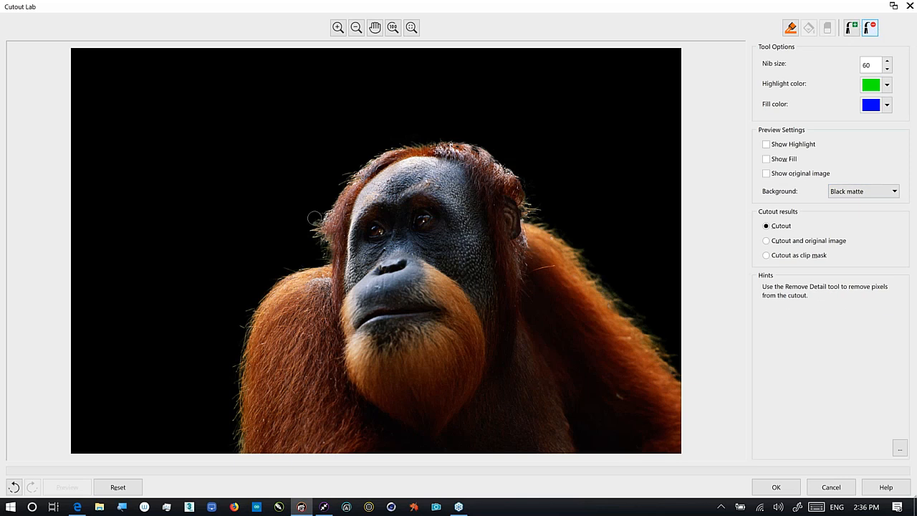
{"action": "left_click_drag", "start_coordinate": [311, 219], "coordinate": [305, 216]}
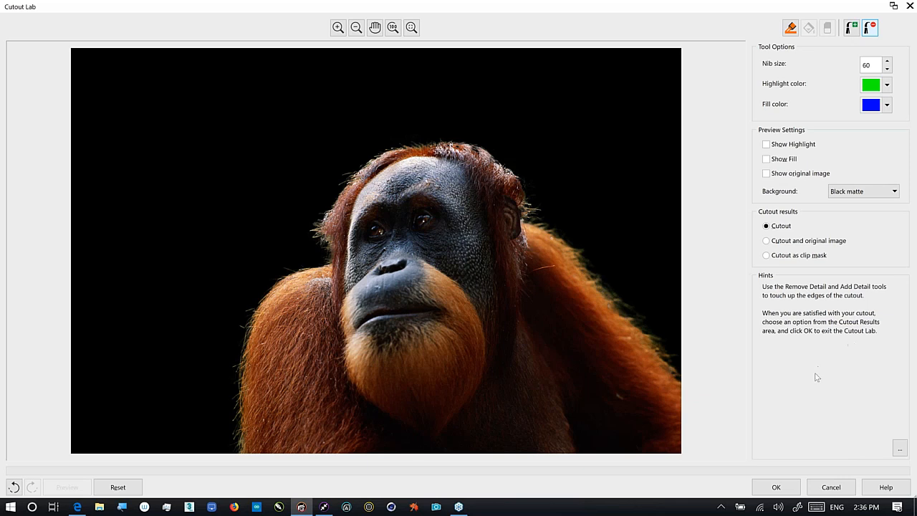
{"action": "left_click", "coordinate": [786, 258]}
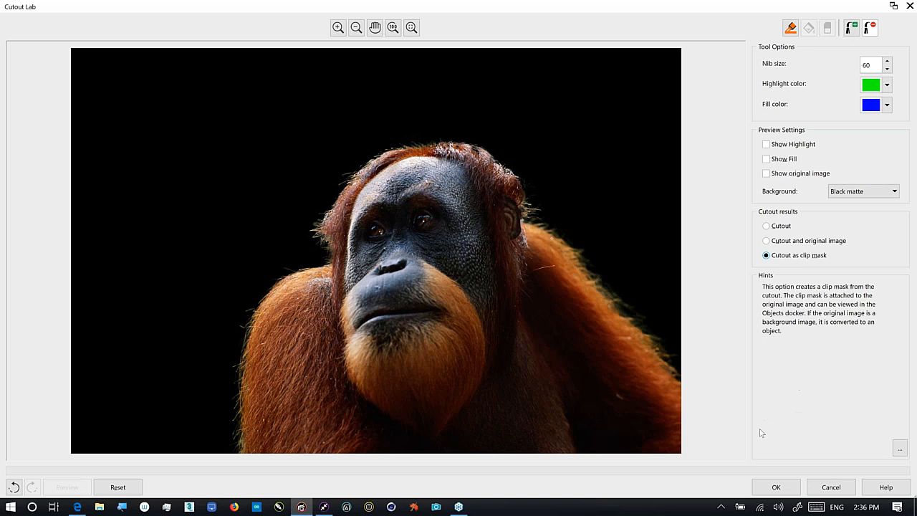
{"action": "left_click", "coordinate": [777, 487]}
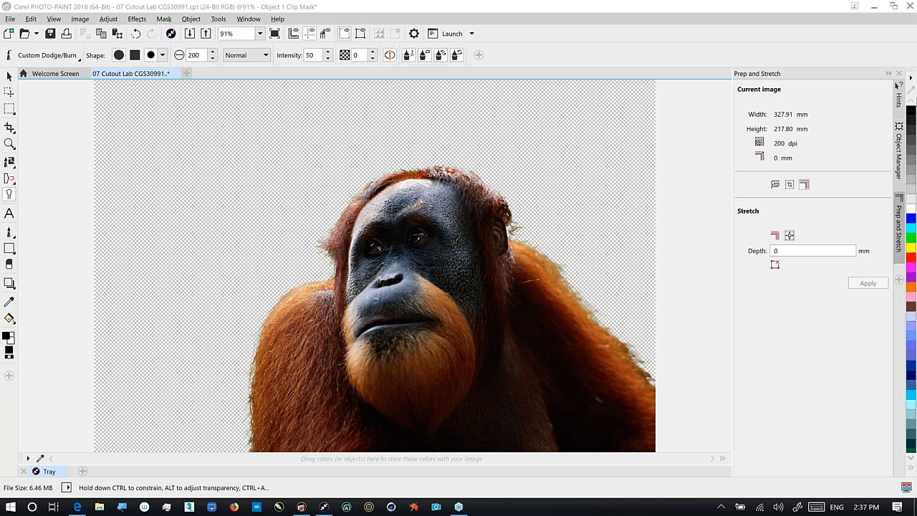
Open the Object Manager and make Object 1's clip mask the editing target
{"action": "left_click", "coordinate": [899, 151]}
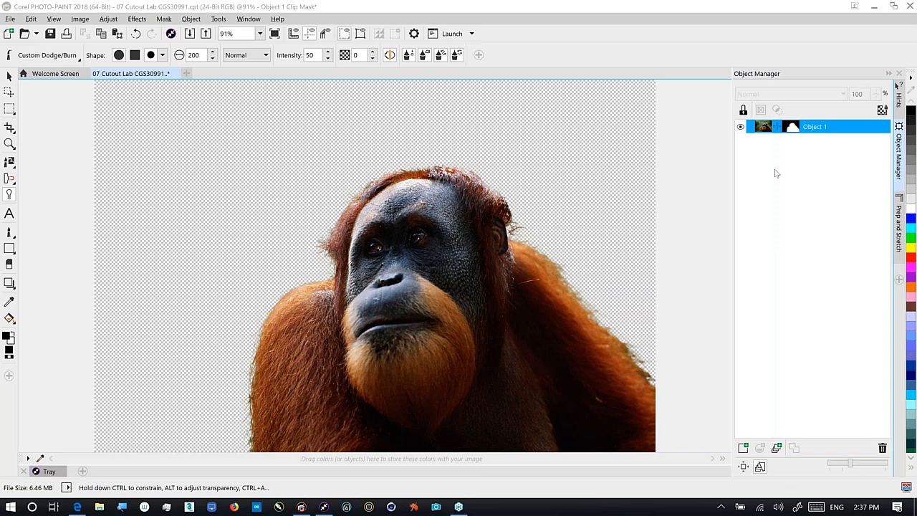
{"action": "left_click", "coordinate": [792, 127]}
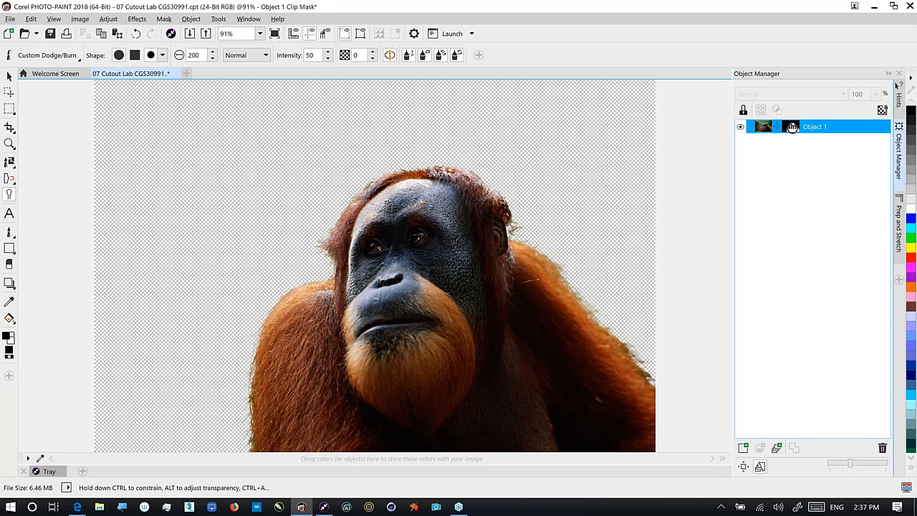
{"action": "left_click", "coordinate": [763, 126]}
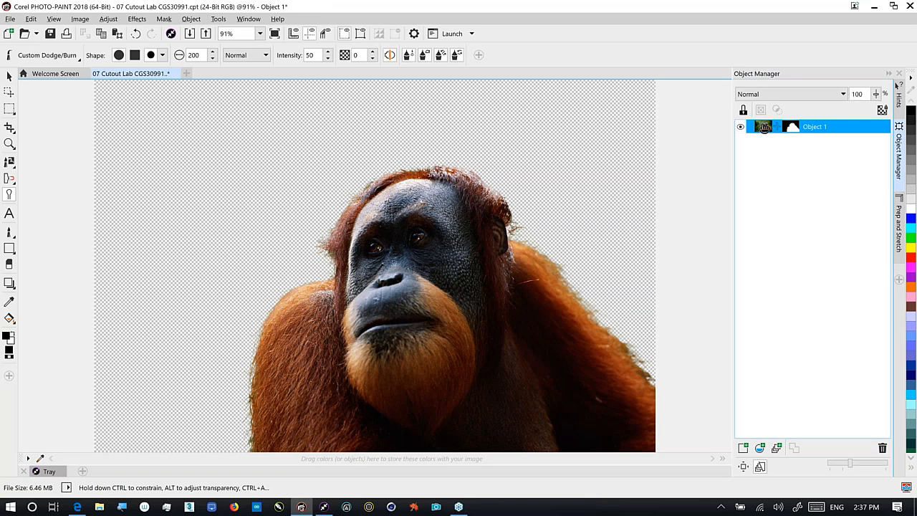
{"action": "left_click", "coordinate": [792, 127]}
{"action": "left_click", "coordinate": [792, 128]}
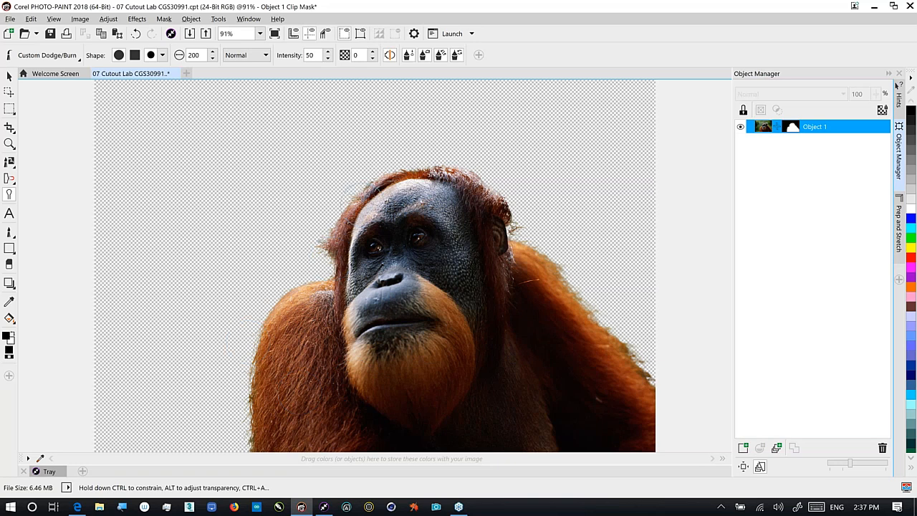
{"action": "left_click", "coordinate": [108, 20]}
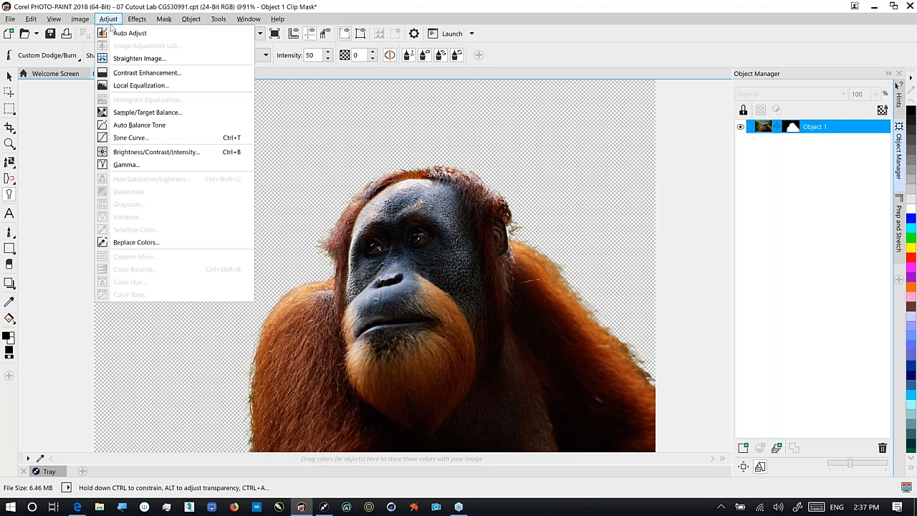
Try bending the Tone Curve midpoint on the orangutan, then cancel without applying
{"action": "left_click", "coordinate": [142, 142]}
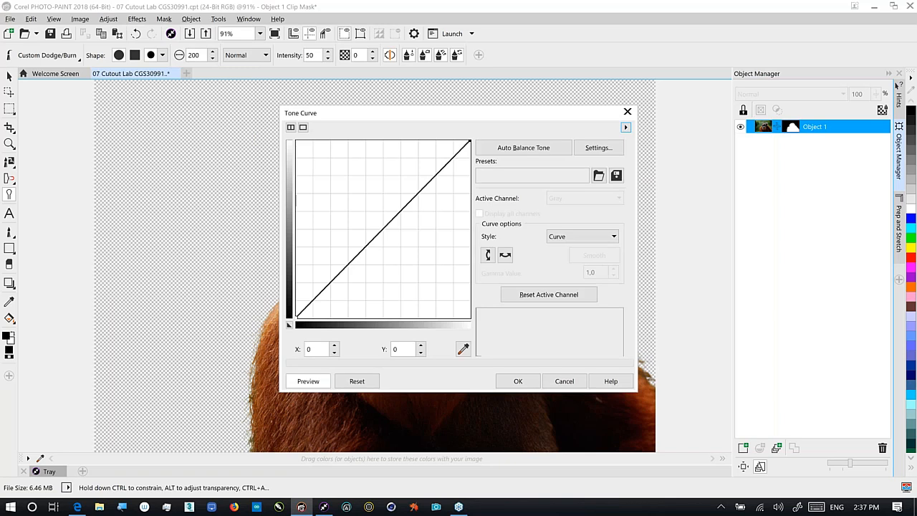
{"action": "left_click_drag", "start_coordinate": [459, 113], "coordinate": [138, 4]}
{"action": "left_click", "coordinate": [64, 123]}
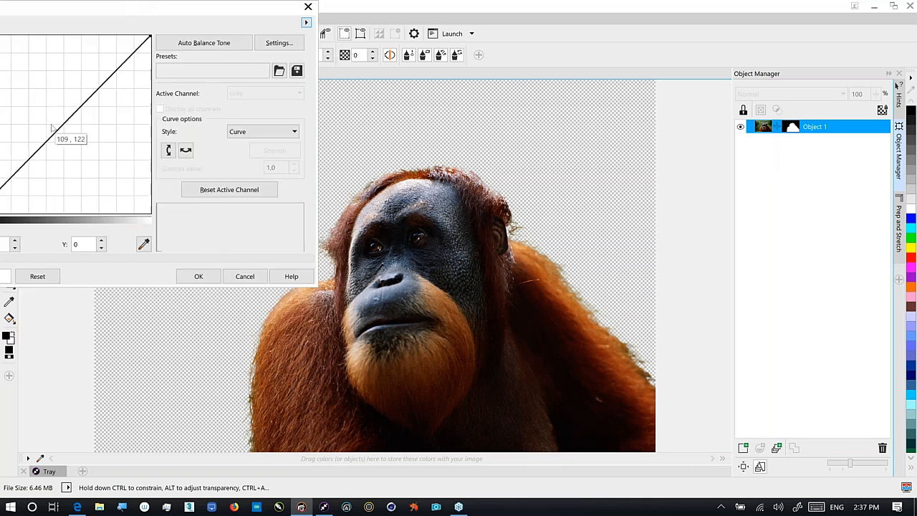
{"action": "left_click_drag", "start_coordinate": [63, 123], "coordinate": [77, 136]}
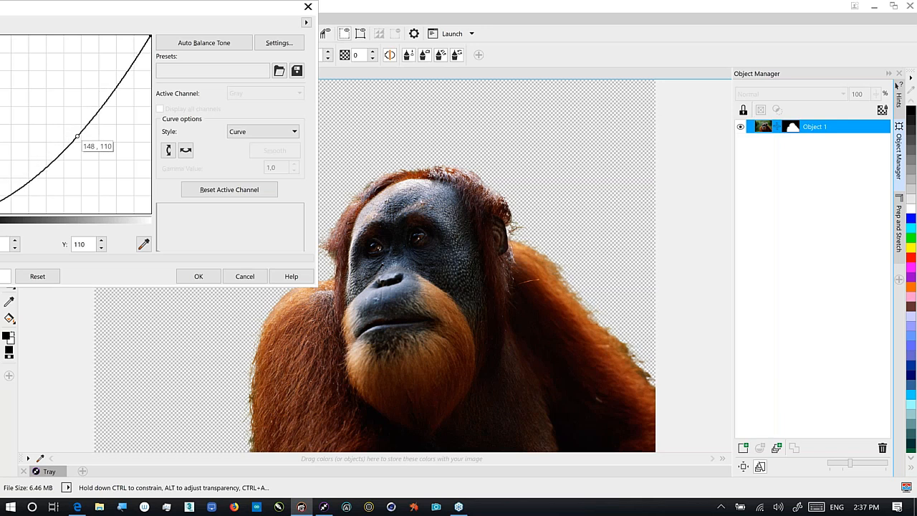
{"action": "left_click_drag", "start_coordinate": [77, 136], "coordinate": [64, 112]}
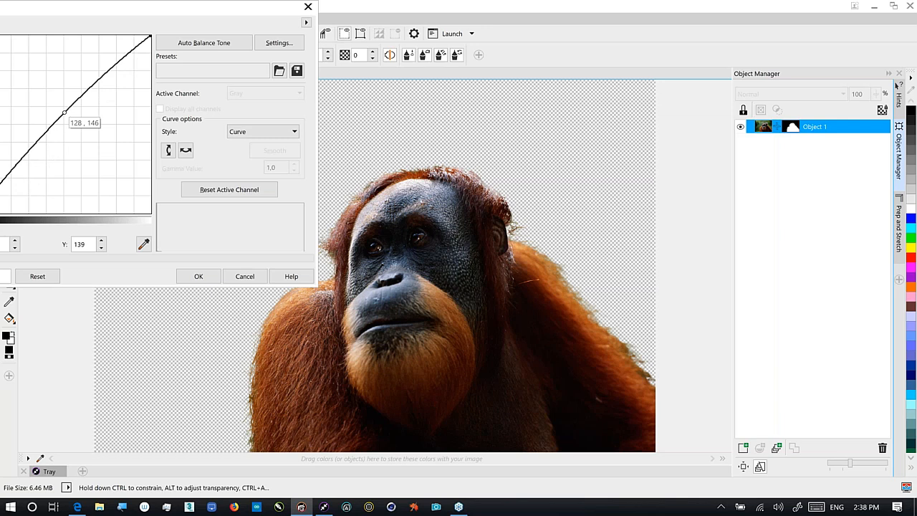
{"action": "left_click_drag", "start_coordinate": [65, 113], "coordinate": [57, 99]}
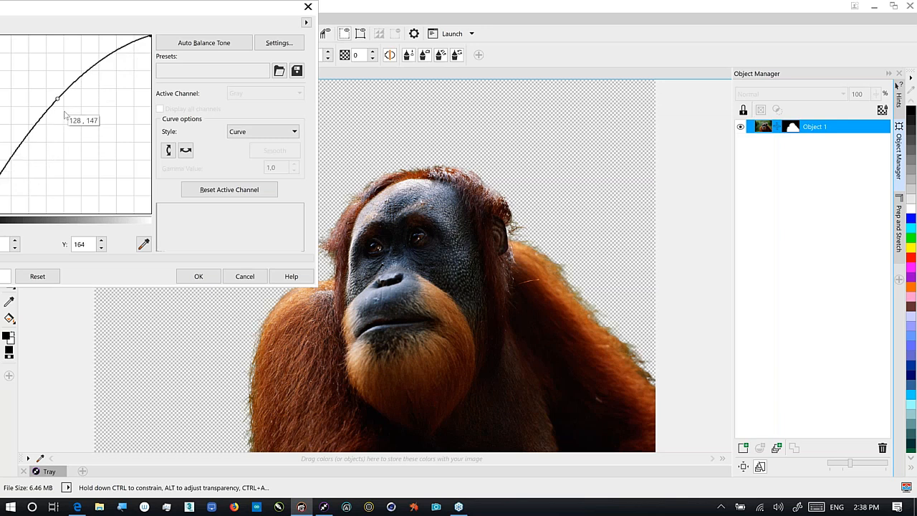
{"action": "left_click", "coordinate": [245, 276]}
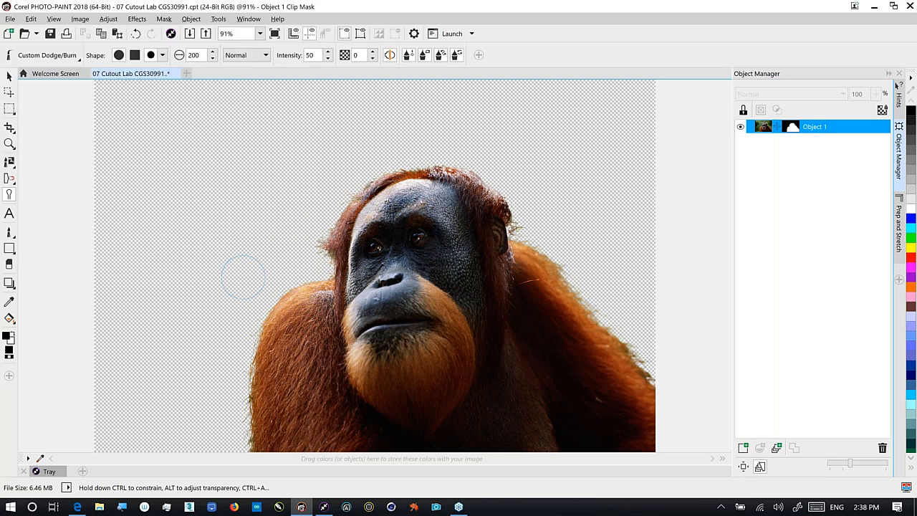
Close the orangutan without saving and open the '08 Smart Carver' cockatoo sample
{"action": "left_click", "coordinate": [174, 74]}
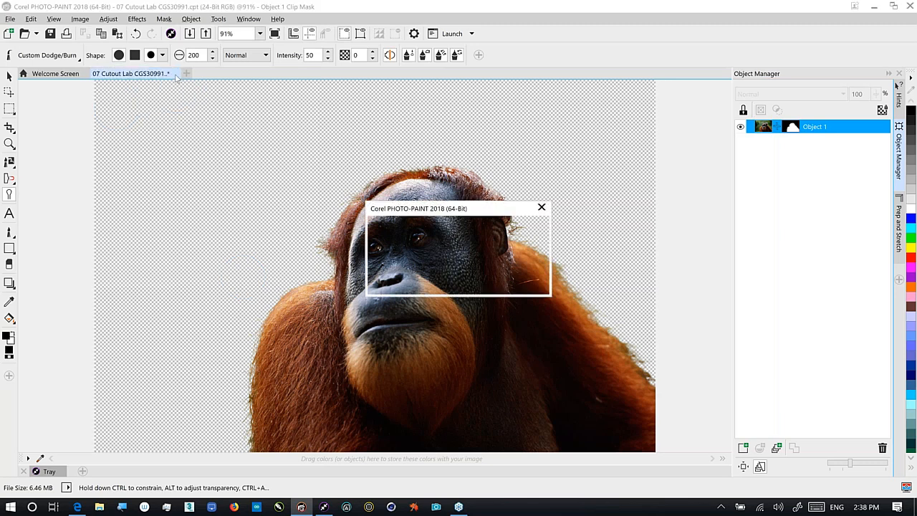
{"action": "left_click", "coordinate": [470, 283]}
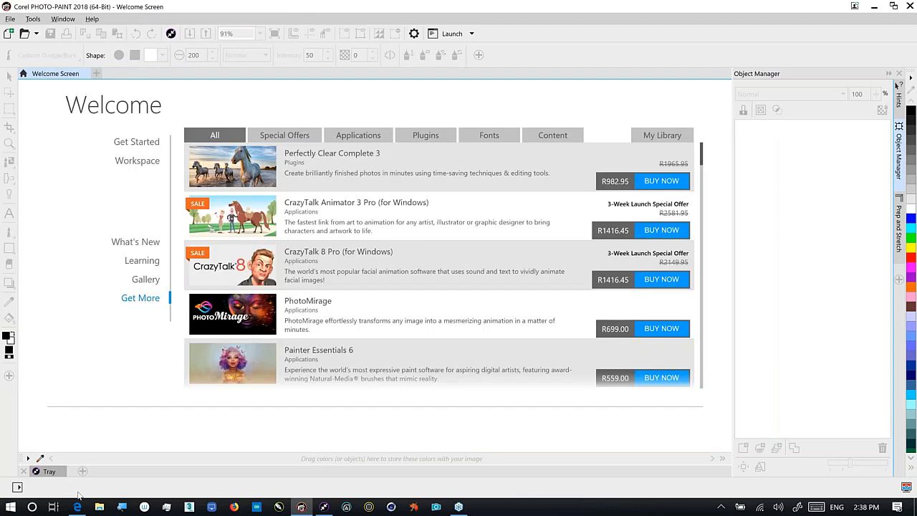
{"action": "left_click", "coordinate": [48, 471]}
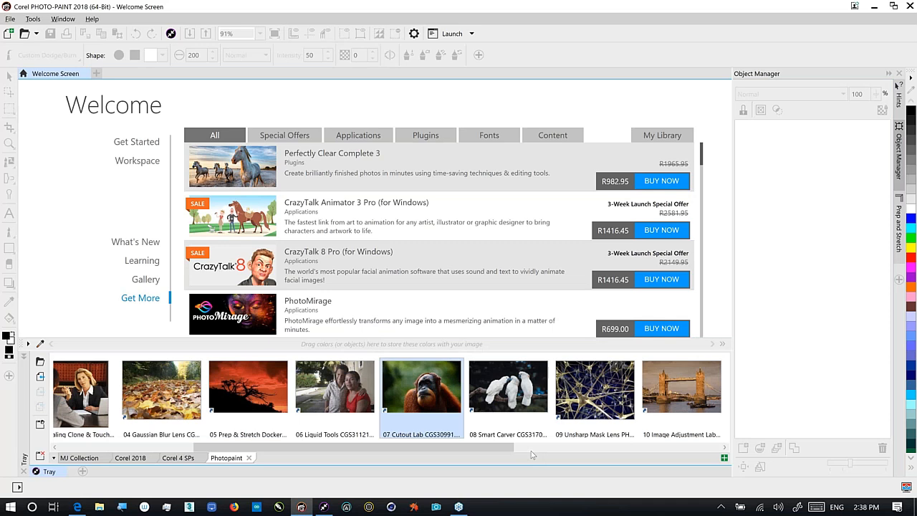
{"action": "right_click", "coordinate": [514, 398]}
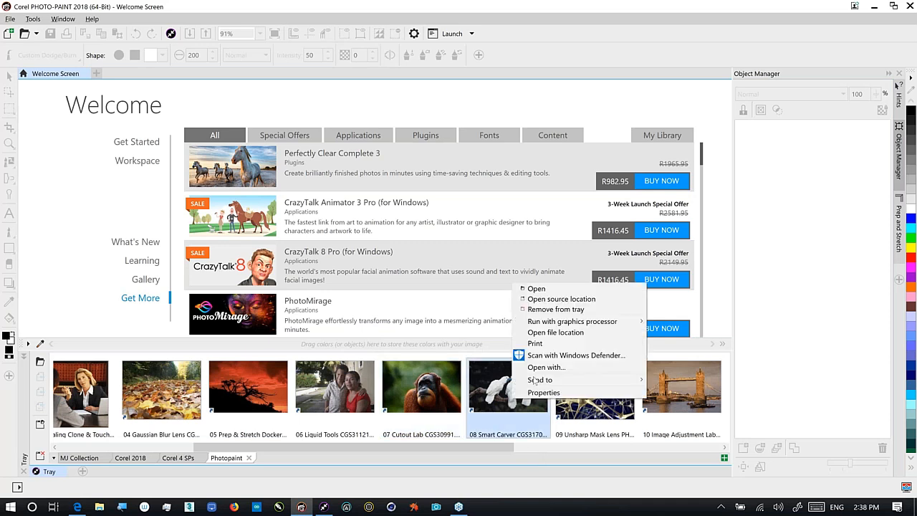
{"action": "left_click", "coordinate": [536, 288]}
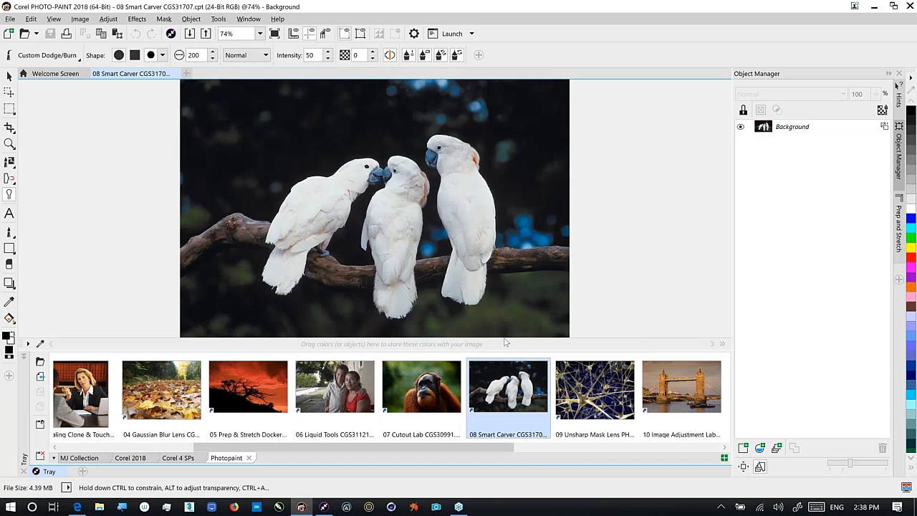
Hide the tray and launch Image > Smart Carver on the cockatoo photo
{"action": "left_click", "coordinate": [24, 356]}
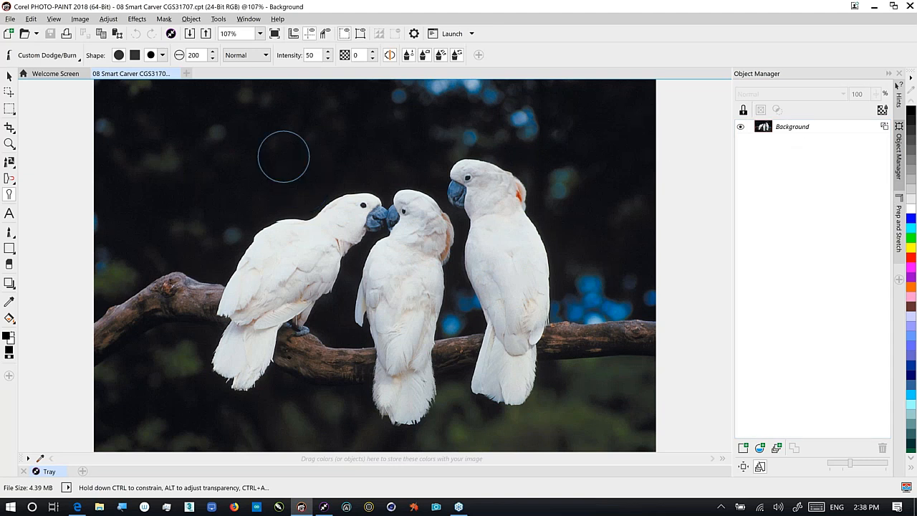
{"action": "left_click", "coordinate": [86, 20]}
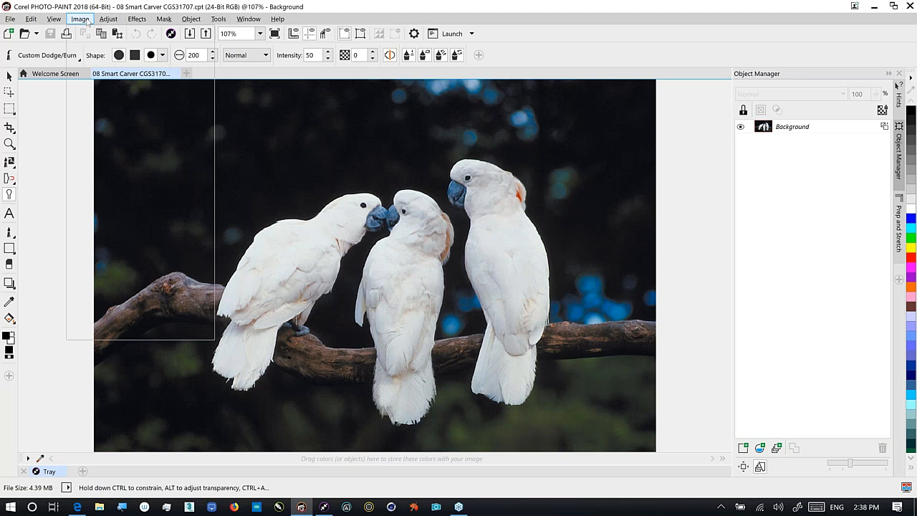
{"action": "left_click", "coordinate": [88, 61]}
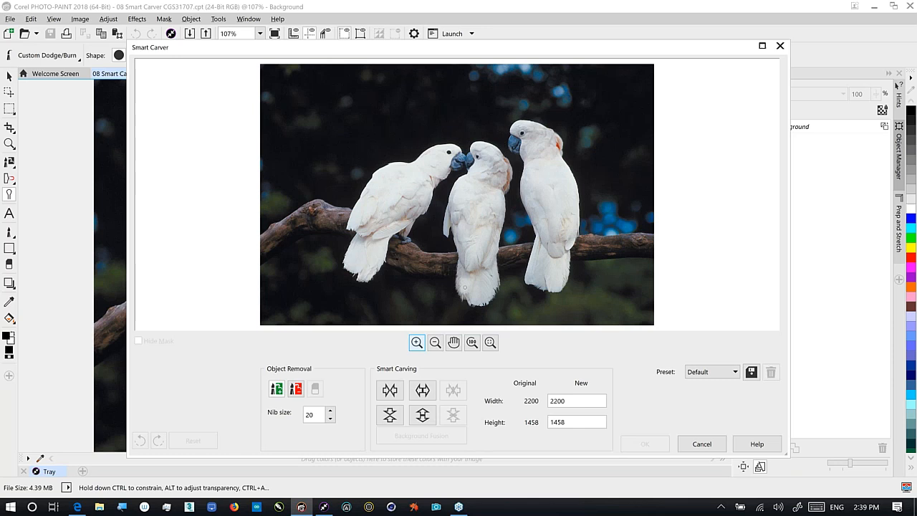
With the Object Removal brush at nib size 100, paint the rightmost cockatoo red
{"action": "left_click", "coordinate": [294, 391]}
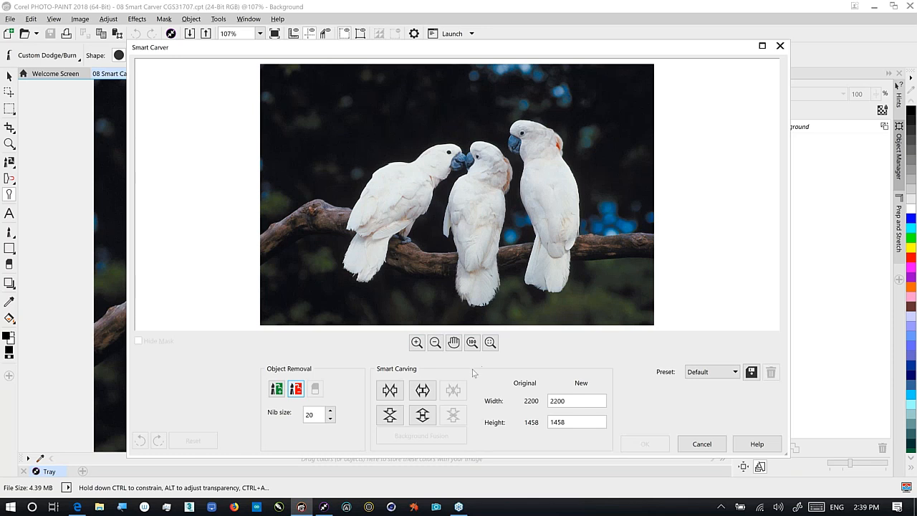
{"action": "left_click", "coordinate": [315, 414]}
{"action": "type", "text": "100"}
{"action": "key", "text": "Tab"}
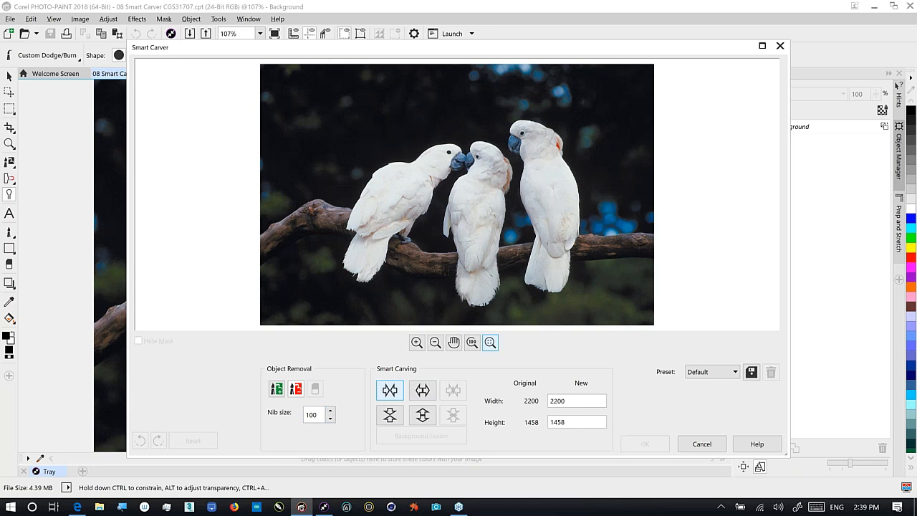
{"action": "mouse_move", "coordinate": [567, 259]}
{"action": "left_mouse_down"}
{"action": "mouse_move", "coordinate": [562, 281]}
{"action": "mouse_move", "coordinate": [544, 285]}
{"action": "mouse_move", "coordinate": [530, 266]}
{"action": "mouse_move", "coordinate": [536, 211]}
{"action": "mouse_move", "coordinate": [510, 123]}
{"action": "mouse_move", "coordinate": [531, 116]}
{"action": "mouse_move", "coordinate": [563, 147]}
{"action": "mouse_move", "coordinate": [577, 231]}
{"action": "mouse_move", "coordinate": [570, 267]}
{"action": "mouse_move", "coordinate": [552, 231]}
{"action": "mouse_move", "coordinate": [542, 258]}
{"action": "mouse_move", "coordinate": [545, 182]}
{"action": "mouse_move", "coordinate": [563, 215]}
{"action": "mouse_move", "coordinate": [559, 176]}
{"action": "mouse_move", "coordinate": [524, 139]}
{"action": "left_mouse_up"}
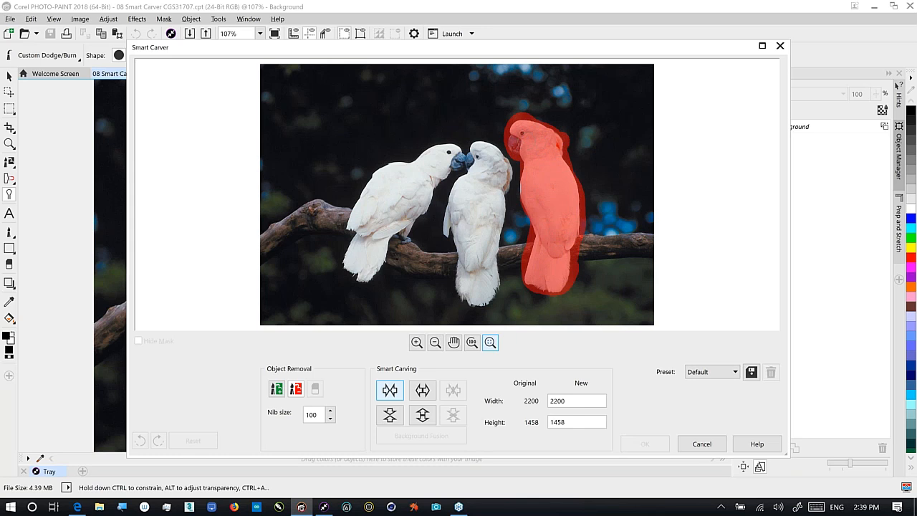
{"action": "left_click_drag", "start_coordinate": [518, 176], "coordinate": [519, 205]}
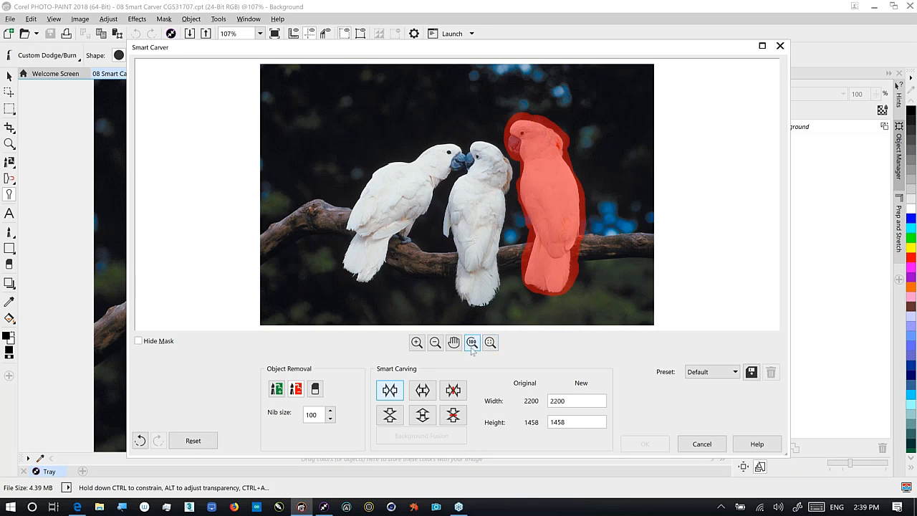
Auto-contract the width to remove the red-marked cockatoo, leaving a 1819 × 1458 image
{"action": "left_click", "coordinate": [453, 391]}
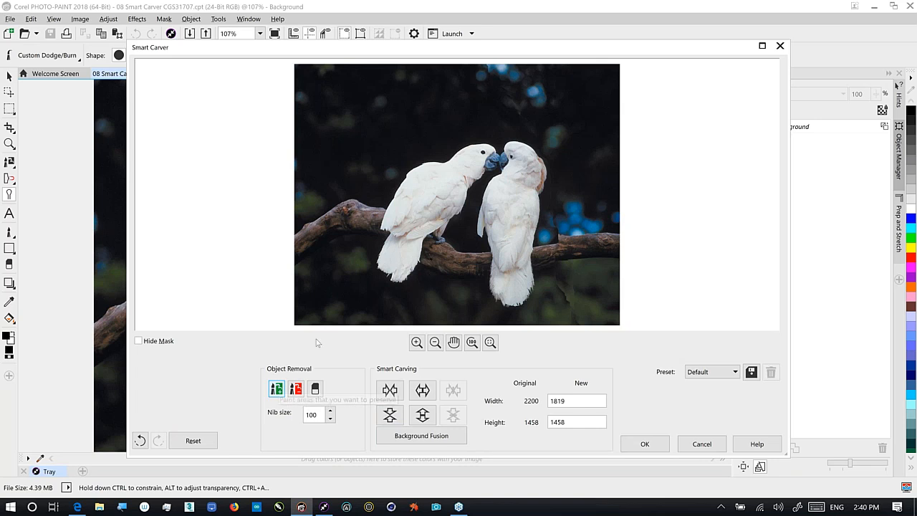
Protect the remaining cockatoos with a hidden mask and widen the photo to 1957 pixels
{"action": "mouse_move", "coordinate": [517, 249]}
{"action": "left_mouse_down"}
{"action": "mouse_move", "coordinate": [523, 290]}
{"action": "mouse_move", "coordinate": [508, 295]}
{"action": "mouse_move", "coordinate": [496, 282]}
{"action": "mouse_move", "coordinate": [484, 207]}
{"action": "mouse_move", "coordinate": [494, 161]}
{"action": "mouse_move", "coordinate": [484, 159]}
{"action": "mouse_move", "coordinate": [445, 230]}
{"action": "mouse_move", "coordinate": [427, 229]}
{"action": "mouse_move", "coordinate": [417, 265]}
{"action": "mouse_move", "coordinate": [397, 276]}
{"action": "mouse_move", "coordinate": [384, 260]}
{"action": "mouse_move", "coordinate": [384, 219]}
{"action": "mouse_move", "coordinate": [402, 178]}
{"action": "mouse_move", "coordinate": [432, 159]}
{"action": "mouse_move", "coordinate": [517, 147]}
{"action": "mouse_move", "coordinate": [542, 172]}
{"action": "mouse_move", "coordinate": [537, 222]}
{"action": "mouse_move", "coordinate": [524, 247]}
{"action": "mouse_move", "coordinate": [507, 250]}
{"action": "mouse_move", "coordinate": [511, 281]}
{"action": "mouse_move", "coordinate": [497, 201]}
{"action": "mouse_move", "coordinate": [501, 229]}
{"action": "mouse_move", "coordinate": [515, 156]}
{"action": "mouse_move", "coordinate": [512, 245]}
{"action": "mouse_move", "coordinate": [511, 187]}
{"action": "mouse_move", "coordinate": [397, 262]}
{"action": "mouse_move", "coordinate": [409, 234]}
{"action": "mouse_move", "coordinate": [400, 255]}
{"action": "mouse_move", "coordinate": [401, 203]}
{"action": "mouse_move", "coordinate": [420, 181]}
{"action": "mouse_move", "coordinate": [468, 163]}
{"action": "mouse_move", "coordinate": [415, 225]}
{"action": "left_mouse_up"}
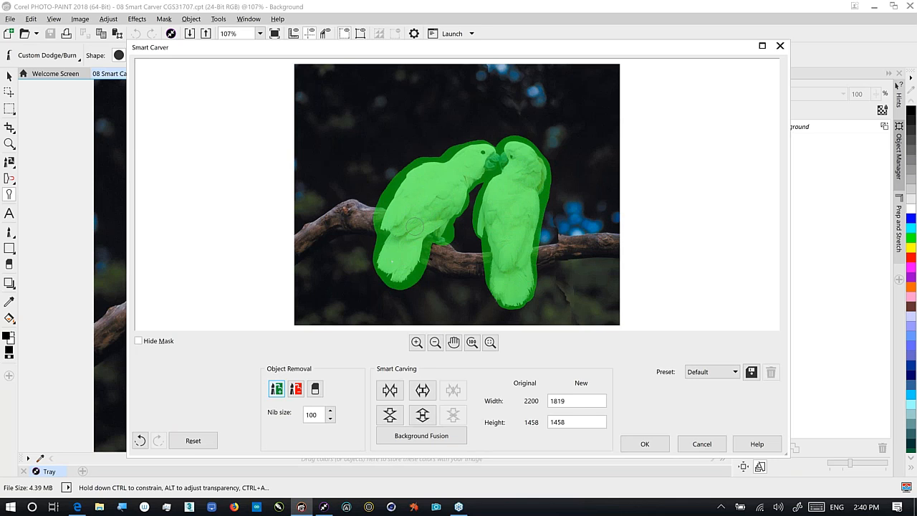
{"action": "left_click", "coordinate": [138, 341]}
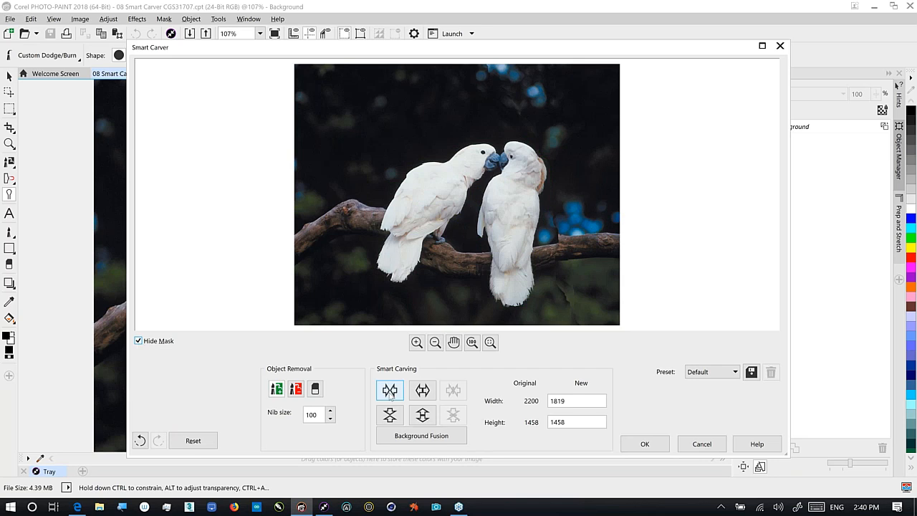
{"action": "left_click", "coordinate": [421, 390]}
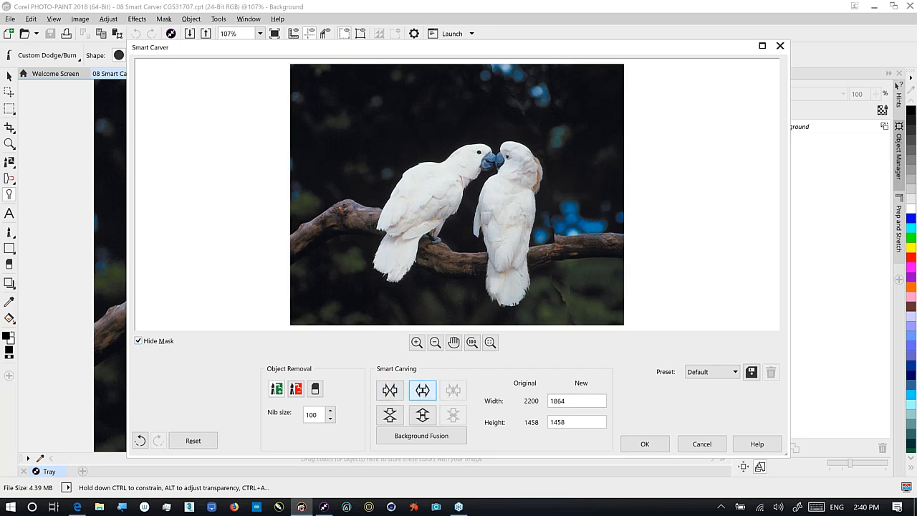
{"action": "left_click", "coordinate": [422, 390]}
{"action": "left_click", "coordinate": [422, 390]}
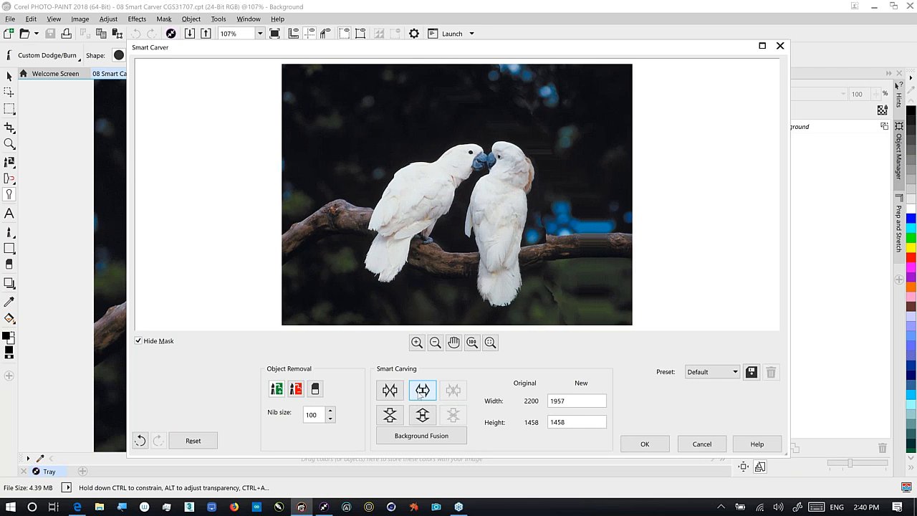
Narrow the photo step by step down to 1309 pixels, then cancel Smart Carver without applying
{"action": "left_click", "coordinate": [390, 390]}
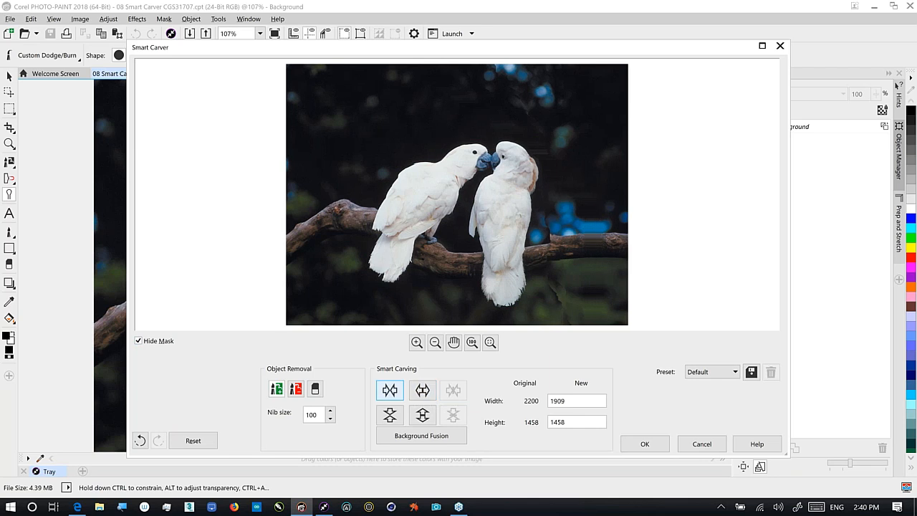
{"action": "left_click", "coordinate": [389, 389]}
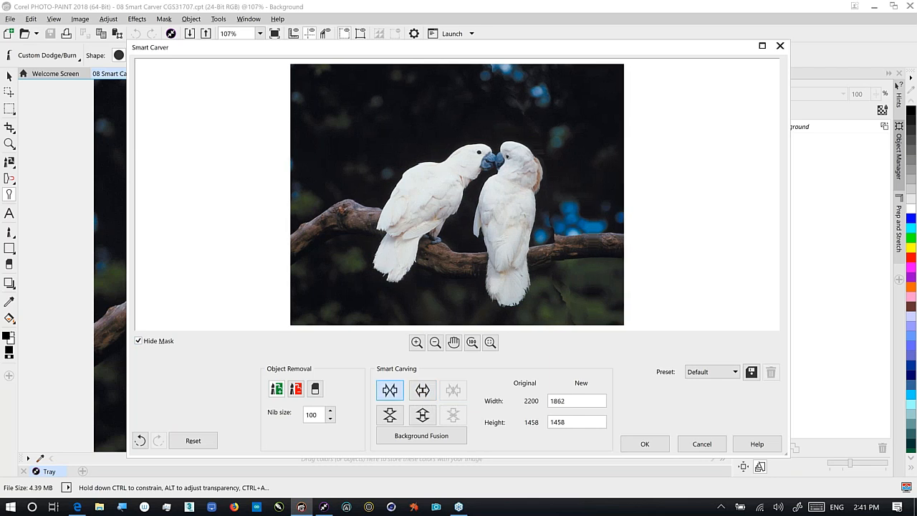
{"action": "left_click", "coordinate": [390, 389]}
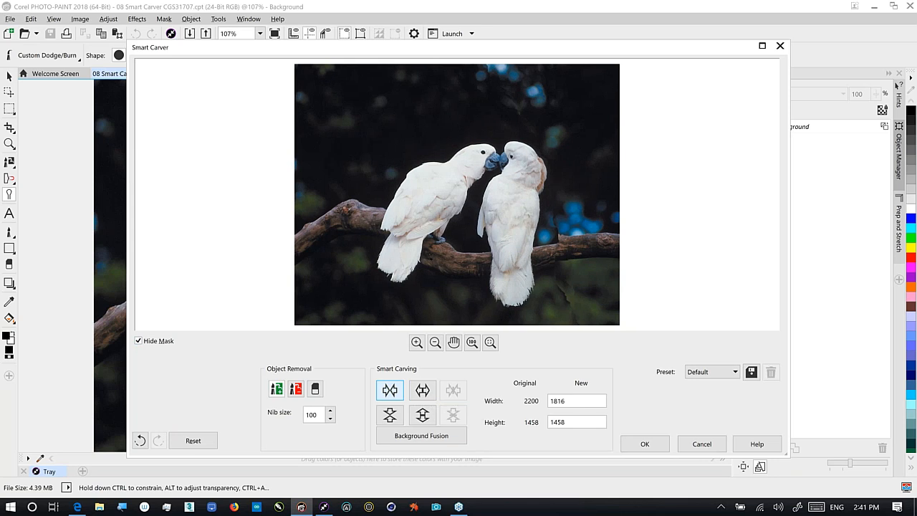
{"action": "left_click", "coordinate": [390, 390]}
{"action": "left_click", "coordinate": [389, 390]}
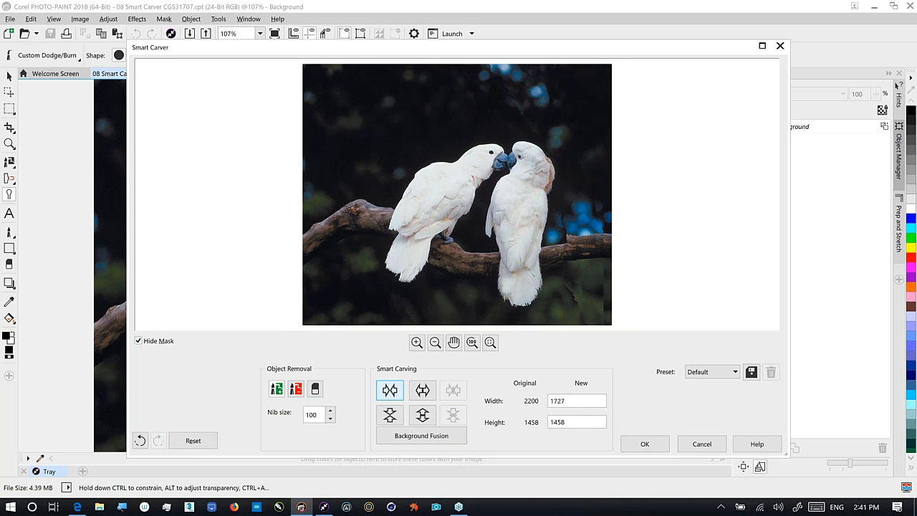
{"action": "left_click", "coordinate": [390, 390]}
{"action": "left_click", "coordinate": [389, 390]}
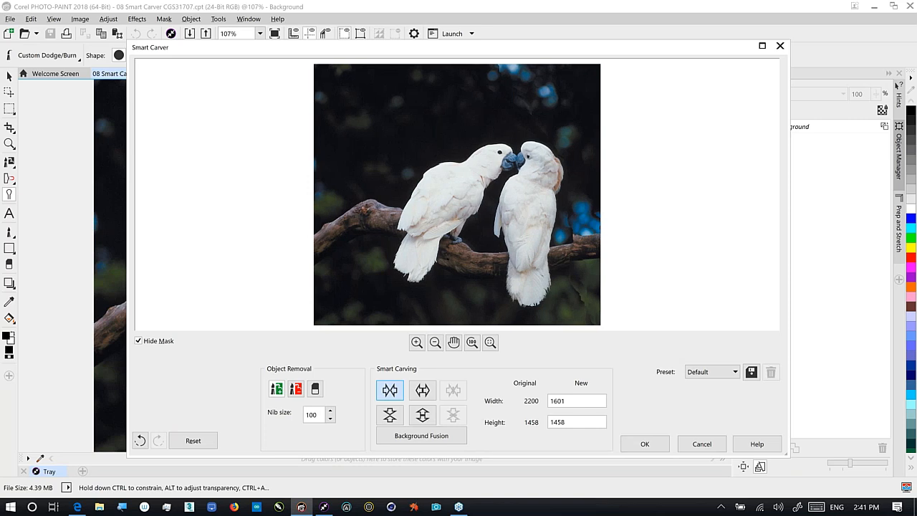
{"action": "left_click", "coordinate": [390, 390]}
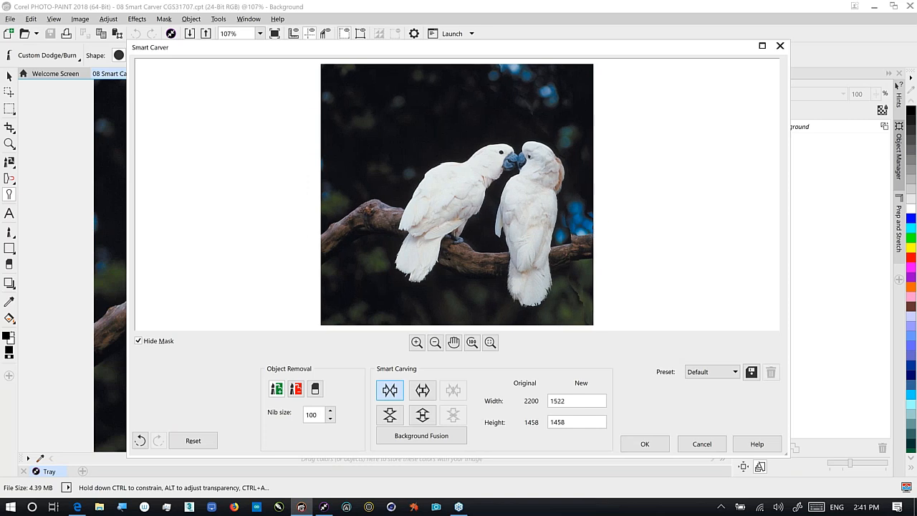
{"action": "left_click", "coordinate": [389, 390]}
{"action": "left_click", "coordinate": [390, 390]}
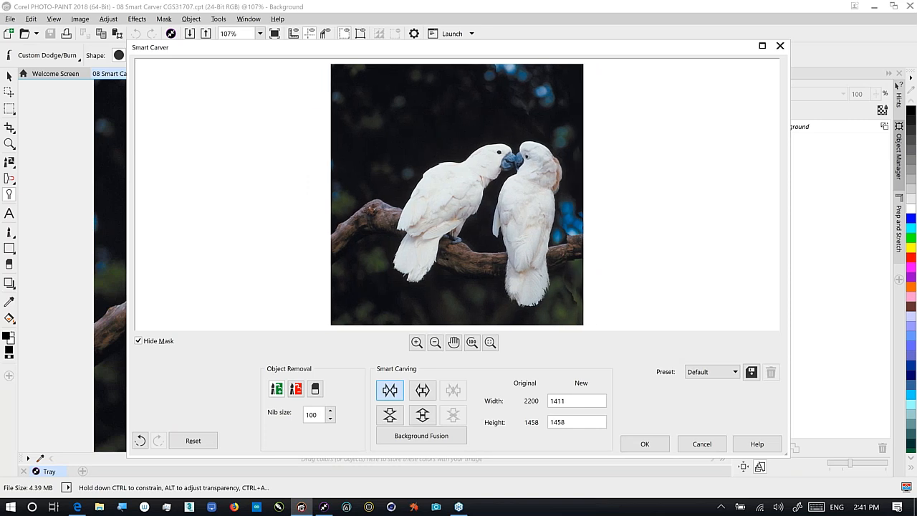
{"action": "left_click", "coordinate": [389, 390]}
{"action": "left_click", "coordinate": [389, 389]}
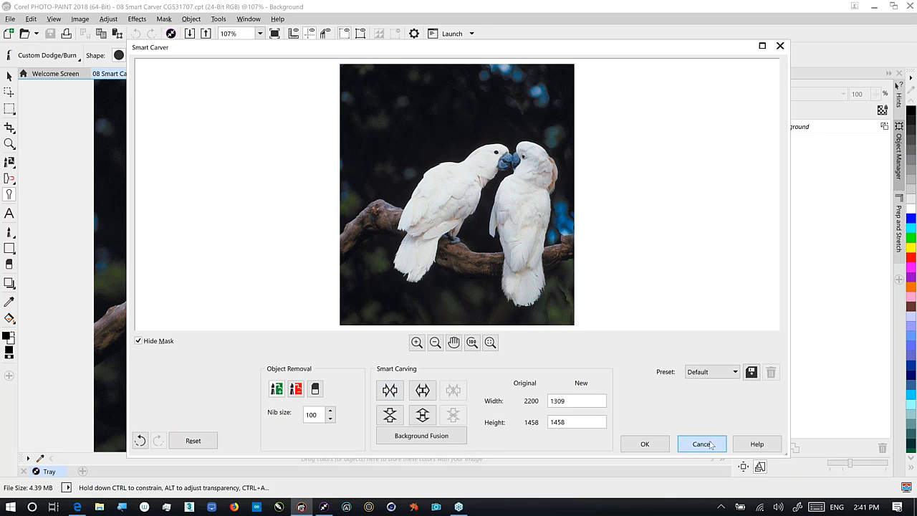
{"action": "left_click", "coordinate": [701, 444]}
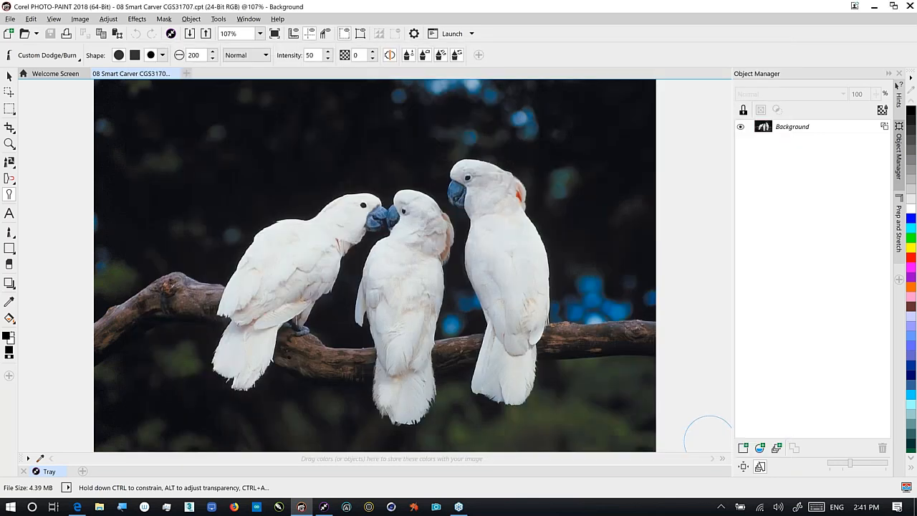
Close the cockatoo photo, open 09 Unsharp Mask Lens with the default sRGB profile, and hide the tray
{"action": "left_click", "coordinate": [174, 73]}
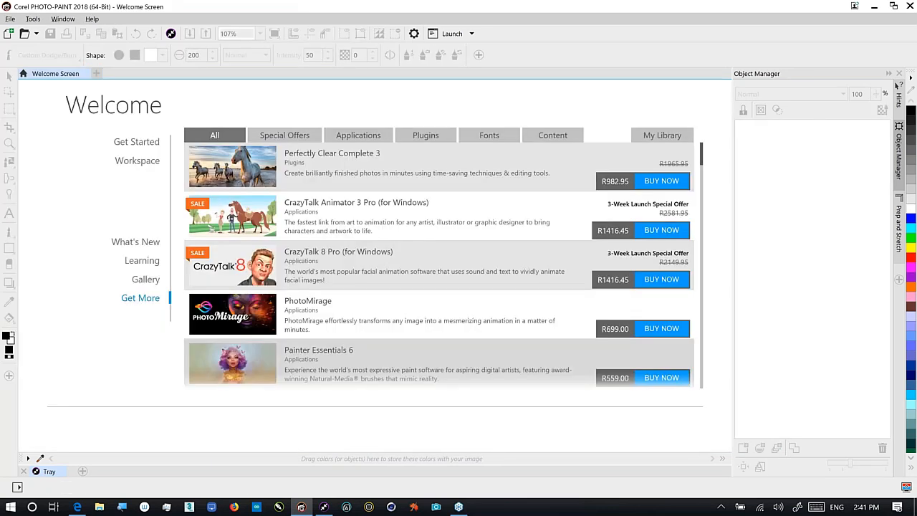
{"action": "left_click", "coordinate": [50, 470]}
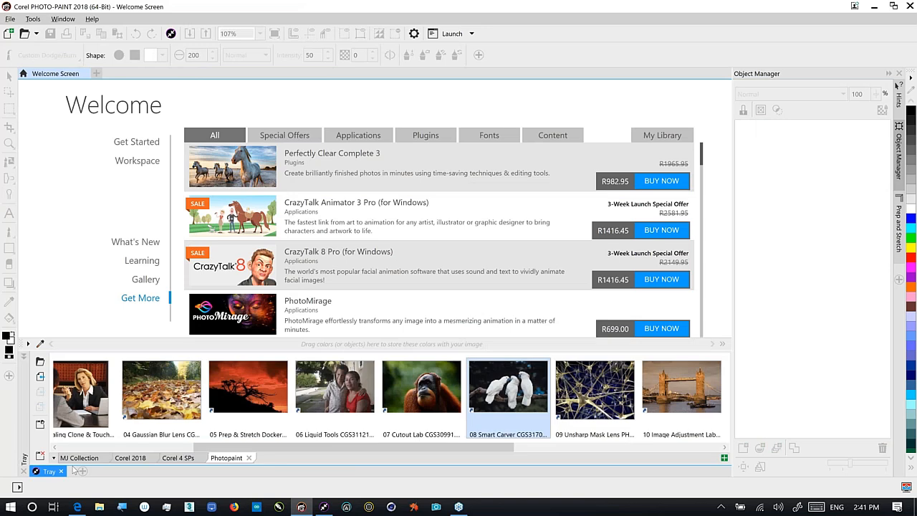
{"action": "left_click", "coordinate": [593, 392]}
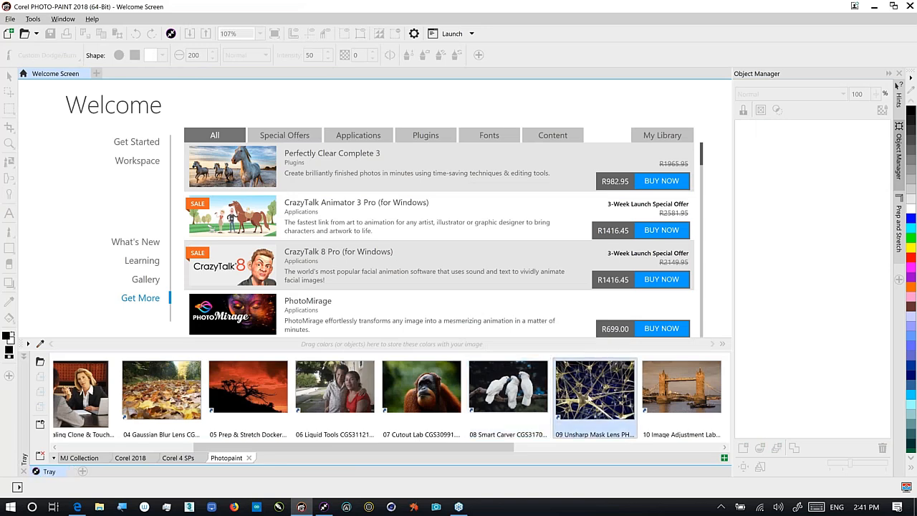
{"action": "double_click", "coordinate": [589, 398]}
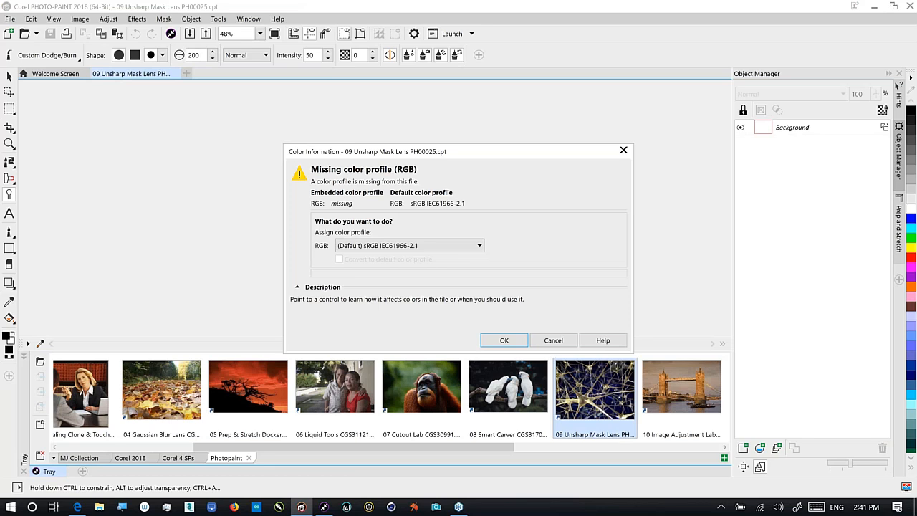
{"action": "key", "text": "Return"}
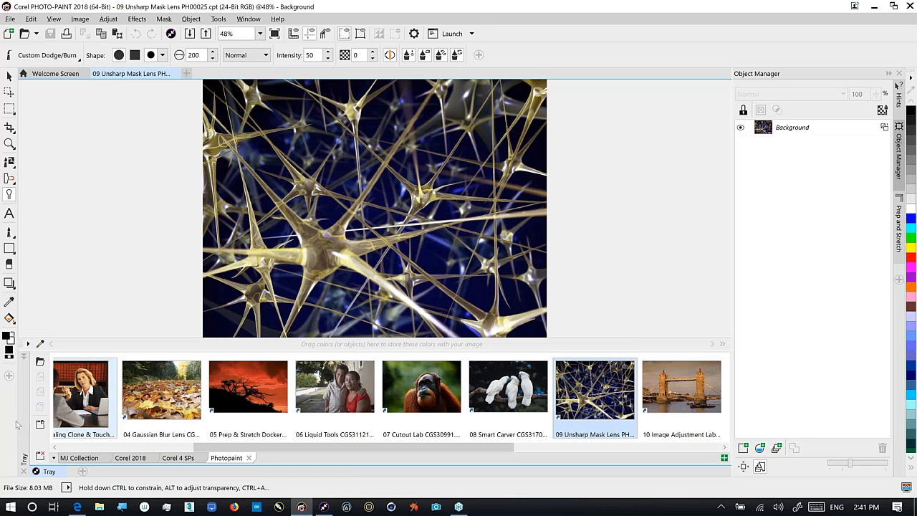
{"action": "left_click", "coordinate": [50, 471]}
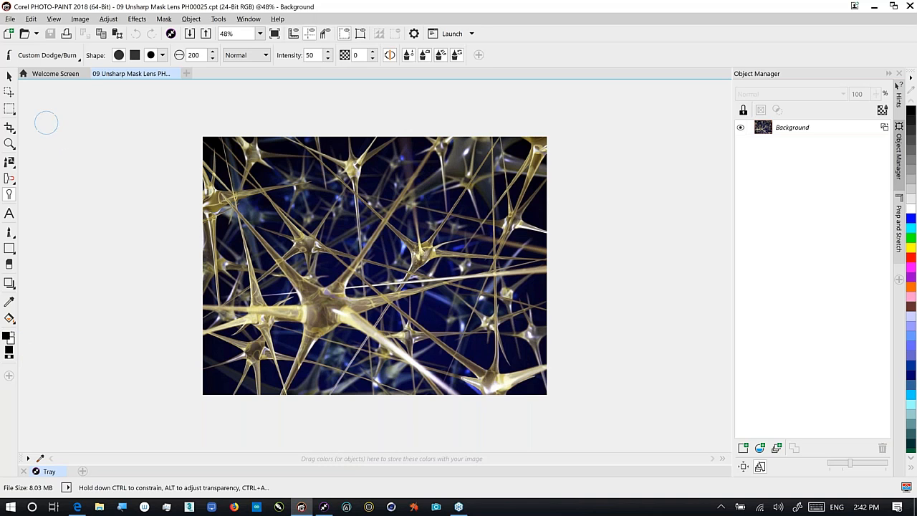
Switch to the Planar Mask tool and place a mask band across the image
{"action": "left_click", "coordinate": [13, 112]}
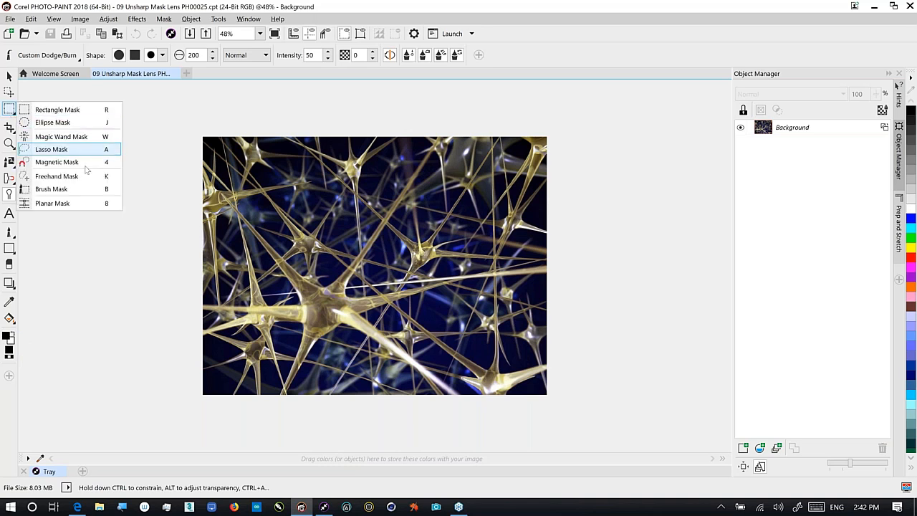
{"action": "left_click", "coordinate": [79, 204]}
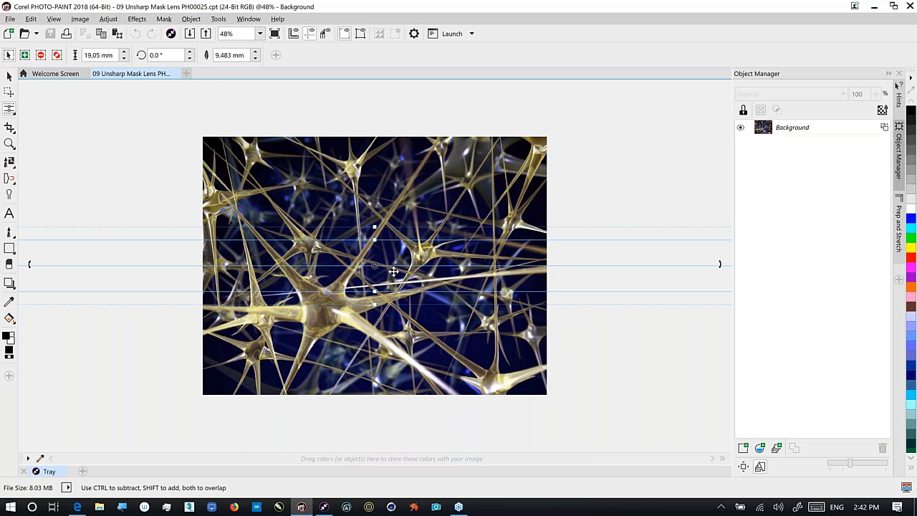
{"action": "left_click_drag", "start_coordinate": [393, 271], "coordinate": [393, 275]}
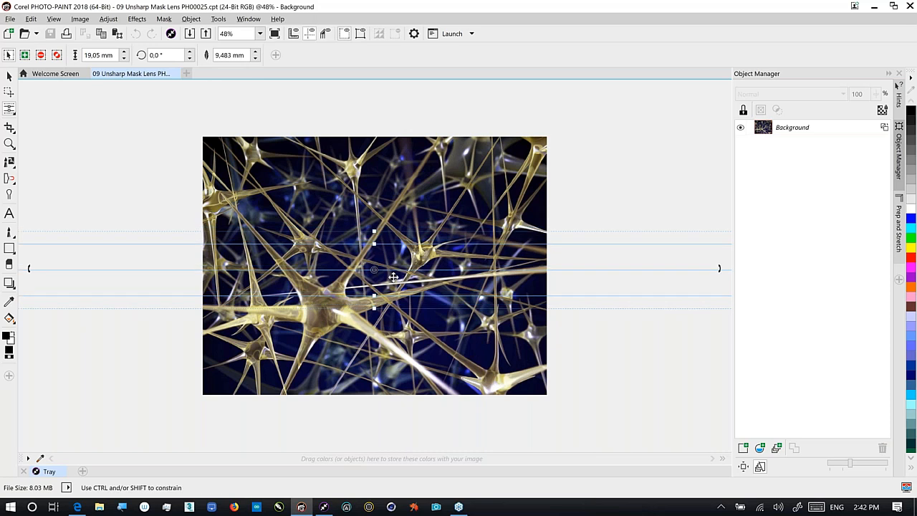
{"action": "left_click_drag", "start_coordinate": [393, 276], "coordinate": [393, 271]}
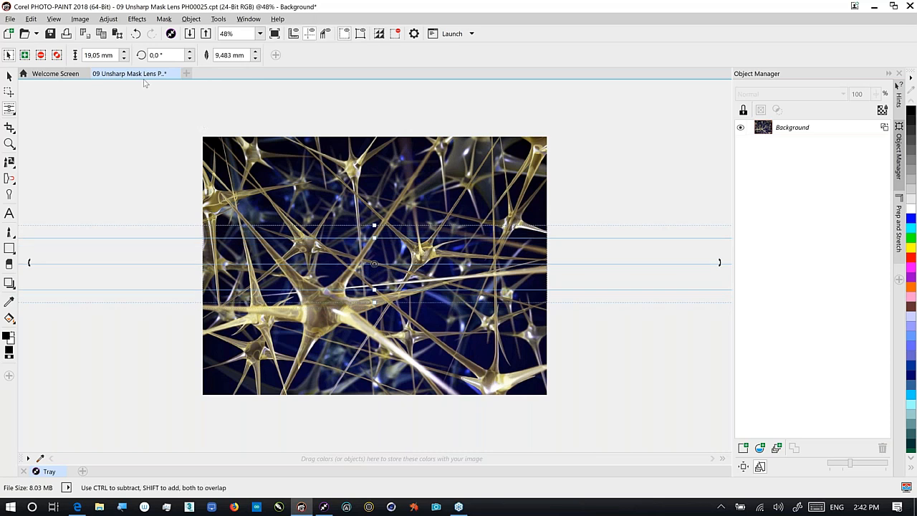
Set the band height to 50 mm and reposition the band over the middle of the image
{"action": "double_click", "coordinate": [90, 55]}
{"action": "type", "text": "100"}
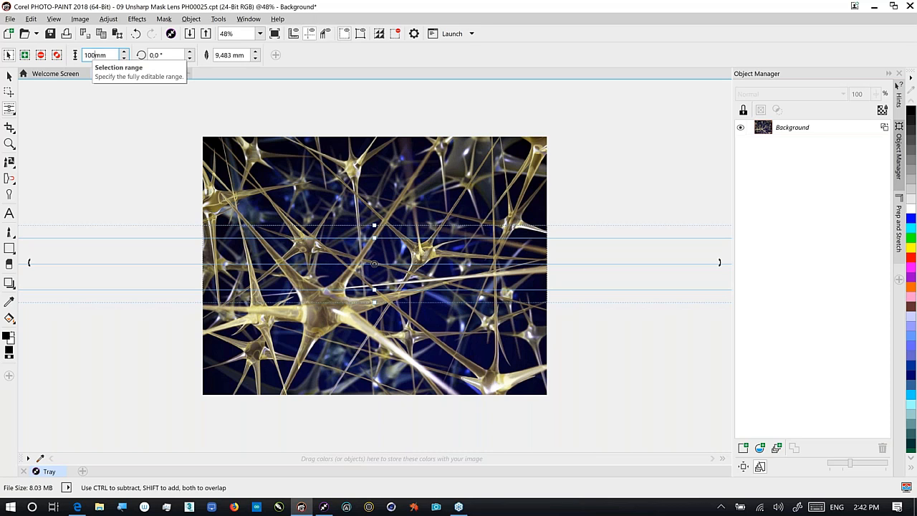
{"action": "key", "text": "Return"}
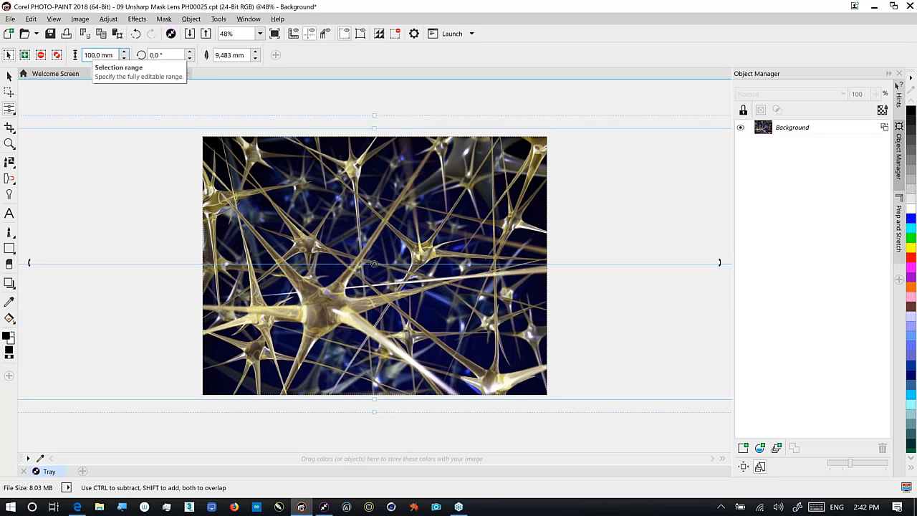
{"action": "double_click", "coordinate": [87, 55]}
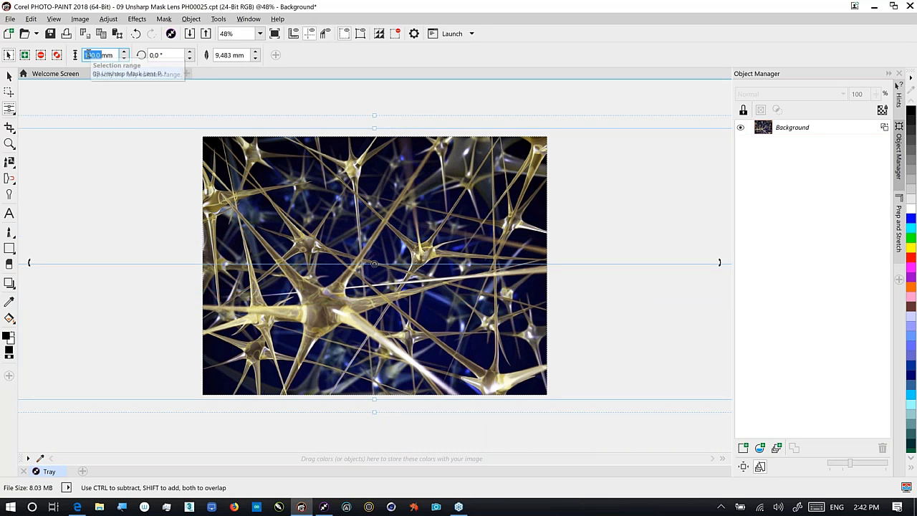
{"action": "type", "text": "50"}
{"action": "key", "text": "Return"}
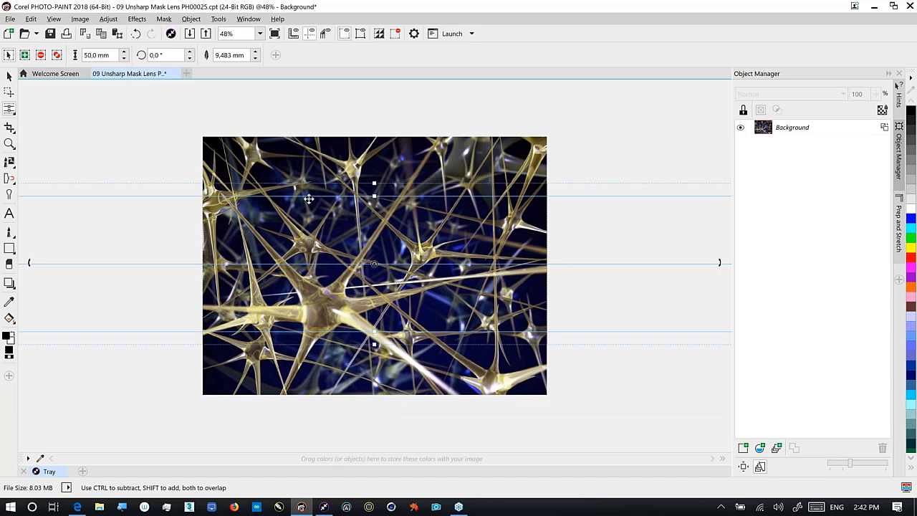
{"action": "left_click_drag", "start_coordinate": [374, 183], "coordinate": [373, 160]}
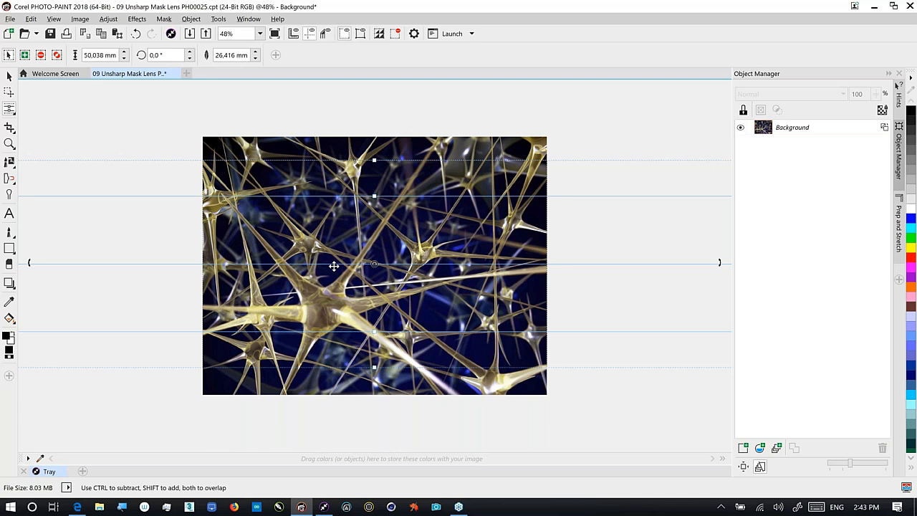
{"action": "left_click_drag", "start_coordinate": [333, 265], "coordinate": [303, 310]}
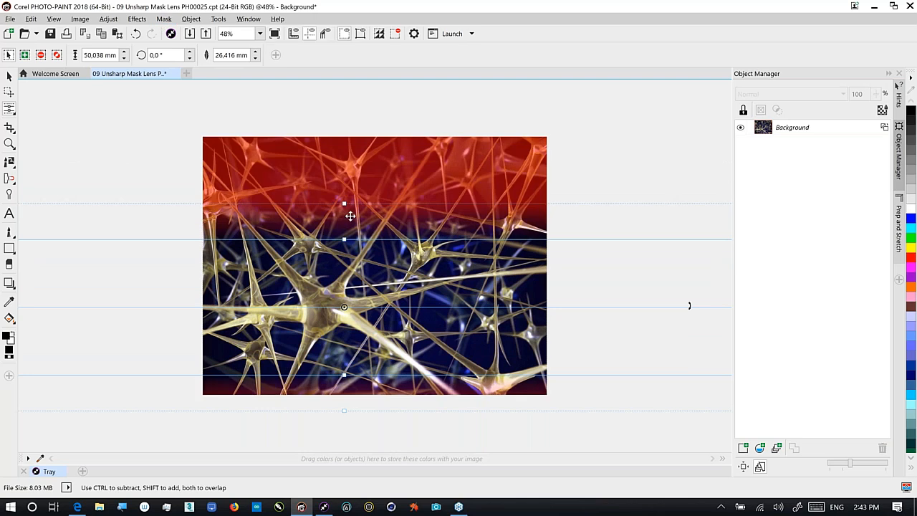
Turn off the mask overlay and create a new Vibrance lens from the mask
{"action": "left_click", "coordinate": [164, 19]}
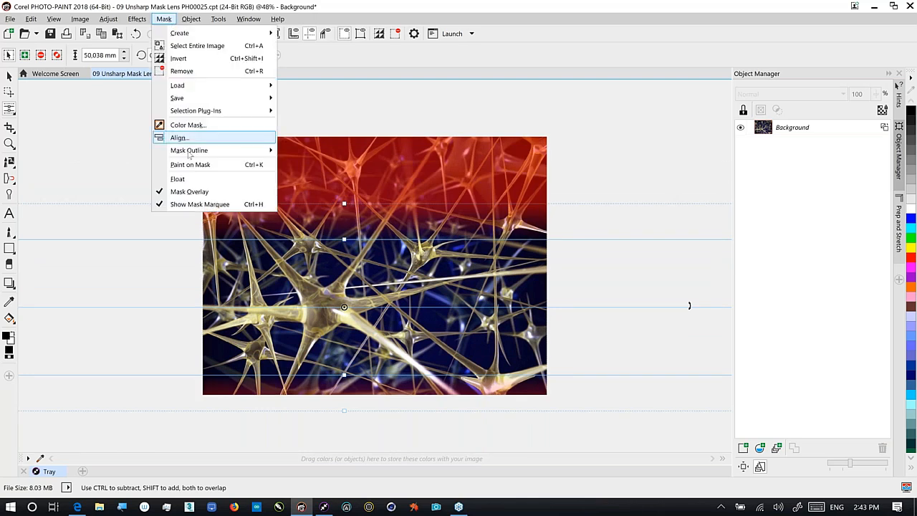
{"action": "left_click", "coordinate": [195, 189]}
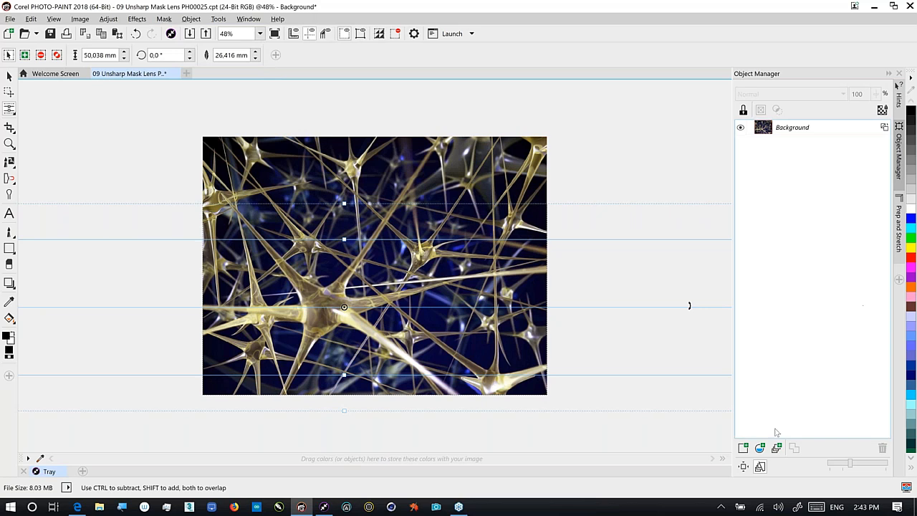
{"action": "left_click", "coordinate": [760, 448]}
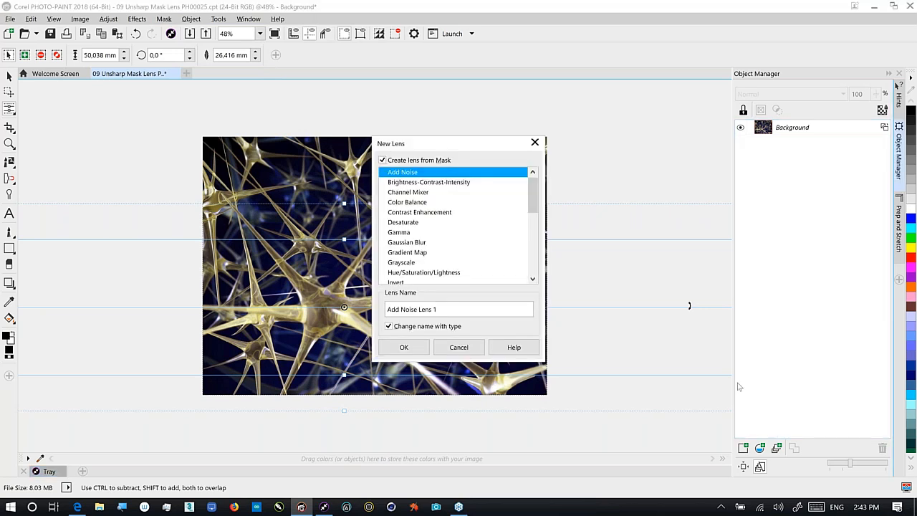
{"action": "scroll", "coordinate": [535, 234], "scroll_direction": "down", "scroll_amount": 3}
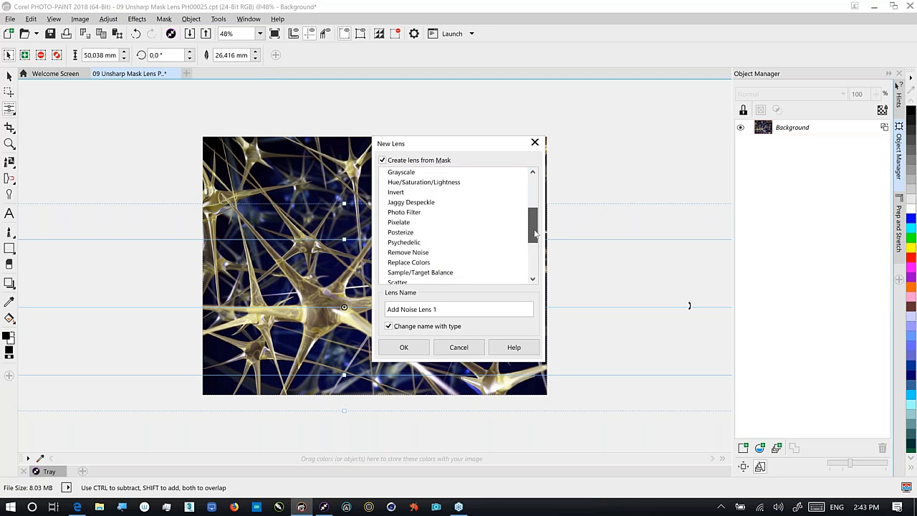
{"action": "left_click_drag", "start_coordinate": [534, 233], "coordinate": [530, 266]}
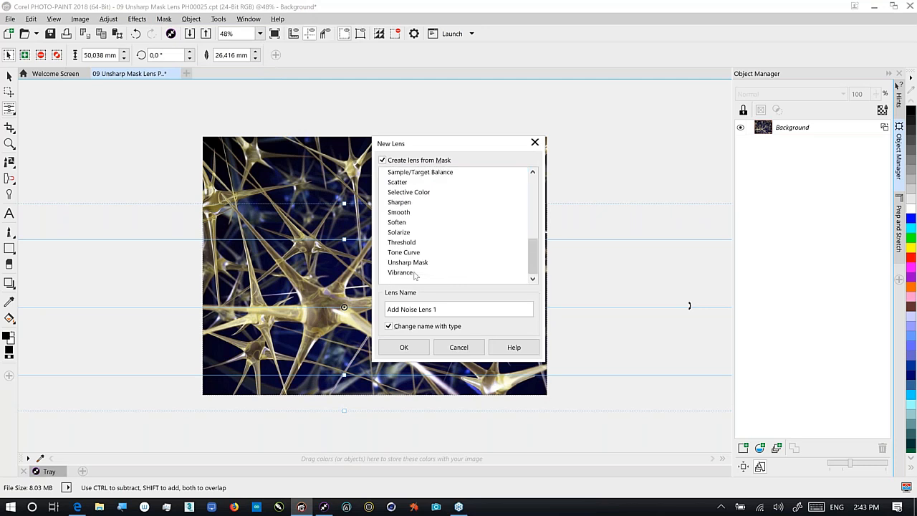
{"action": "left_click", "coordinate": [405, 272]}
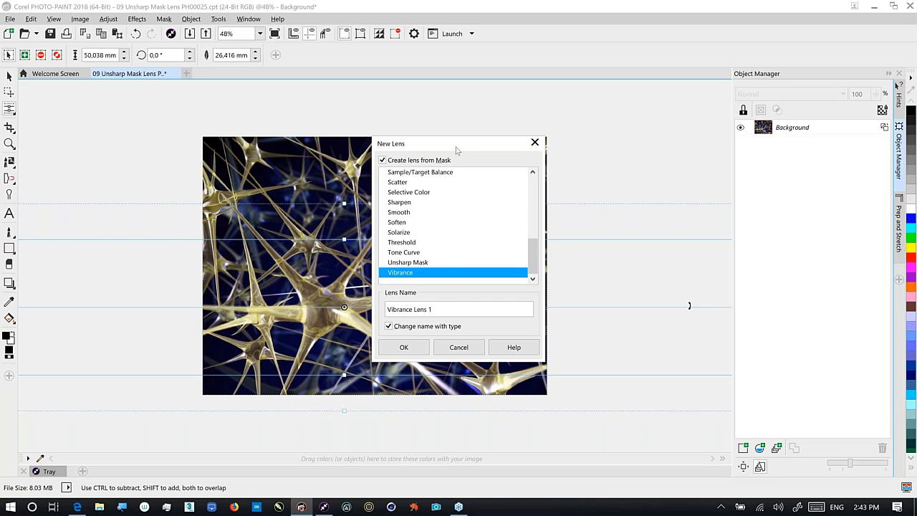
{"action": "left_click_drag", "start_coordinate": [456, 148], "coordinate": [673, 137]}
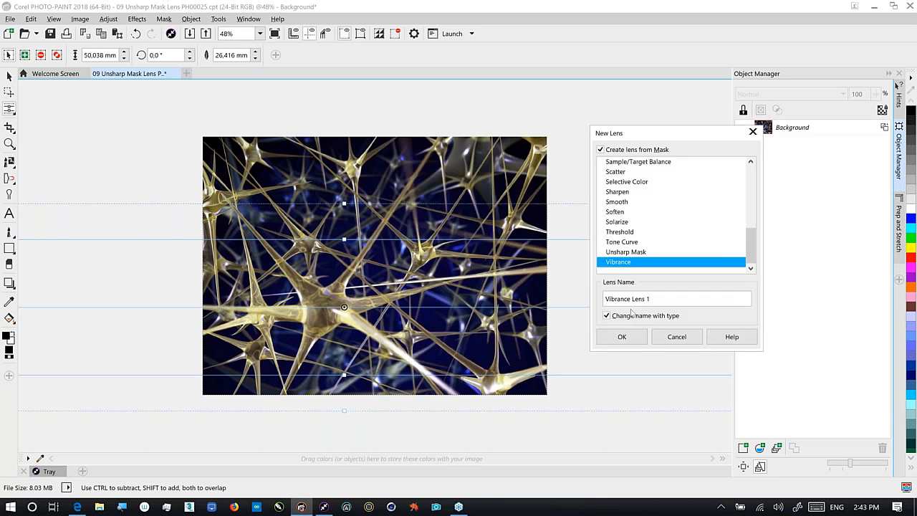
{"action": "left_click", "coordinate": [622, 336]}
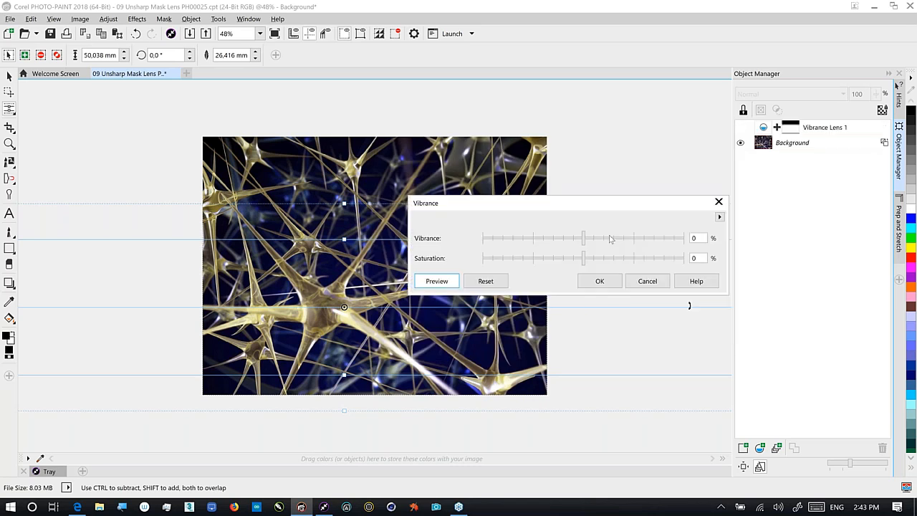
Set the lens to vibrance 25 and saturation 23, preview it, and apply
{"action": "left_click", "coordinate": [609, 239]}
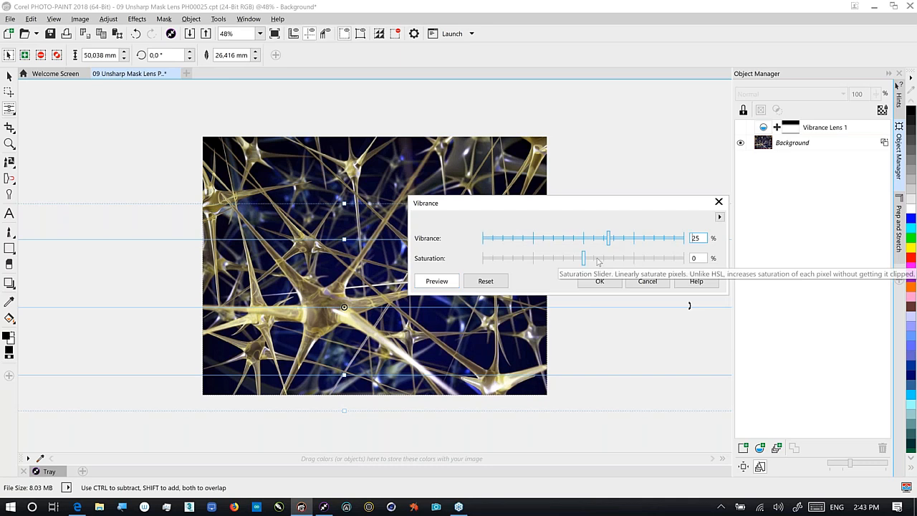
{"action": "left_click", "coordinate": [597, 260]}
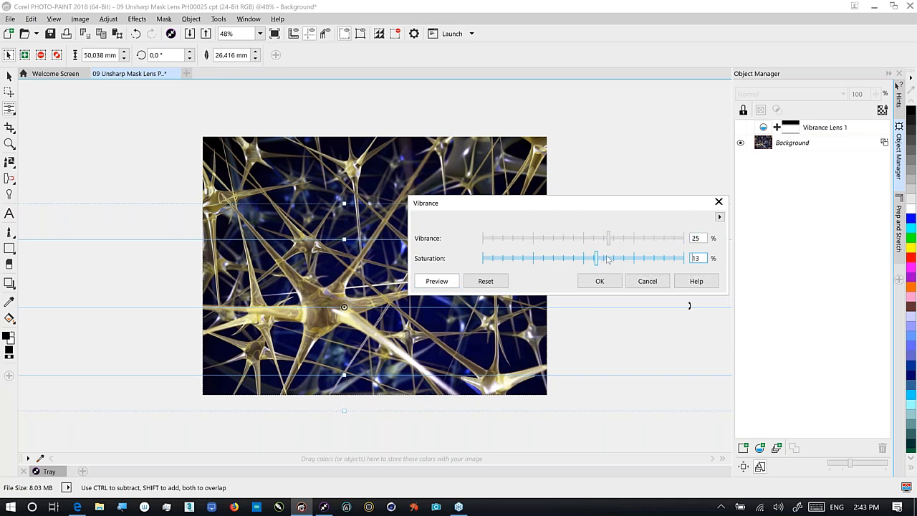
{"action": "left_click", "coordinate": [607, 259]}
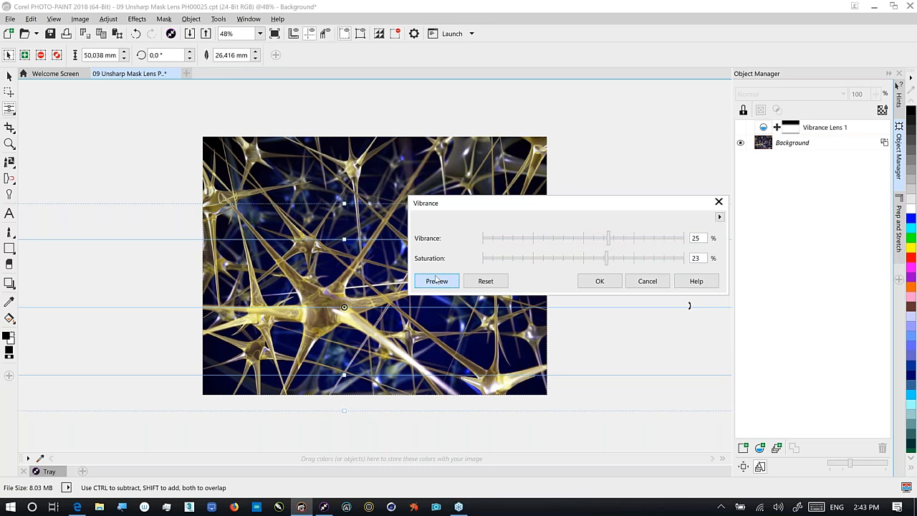
{"action": "left_click", "coordinate": [436, 280]}
{"action": "left_click", "coordinate": [599, 281]}
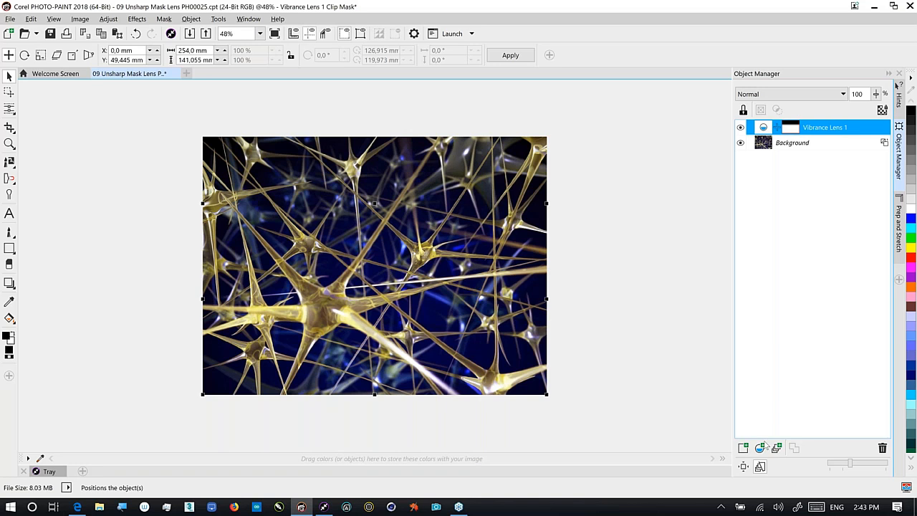
Add an Unsharp Mask lens at 210%, radius 7 and threshold 18
{"action": "left_click", "coordinate": [761, 447]}
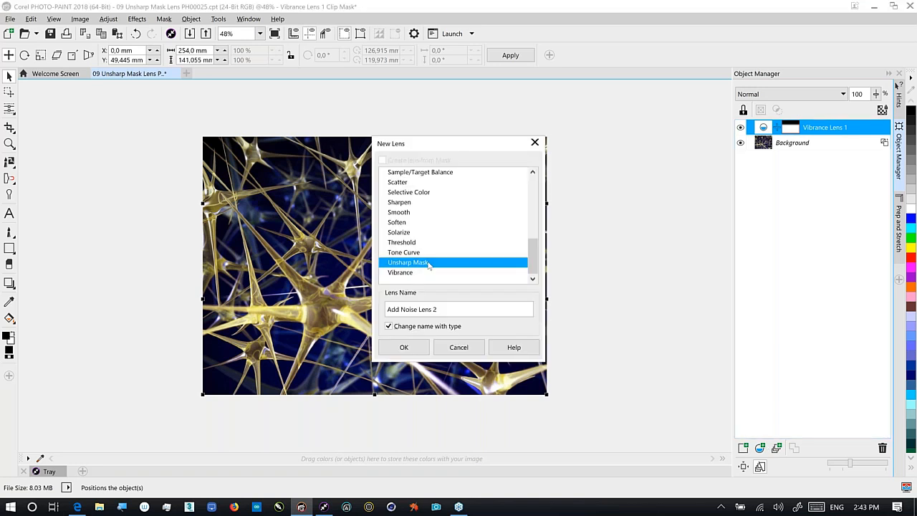
{"action": "left_click", "coordinate": [412, 348]}
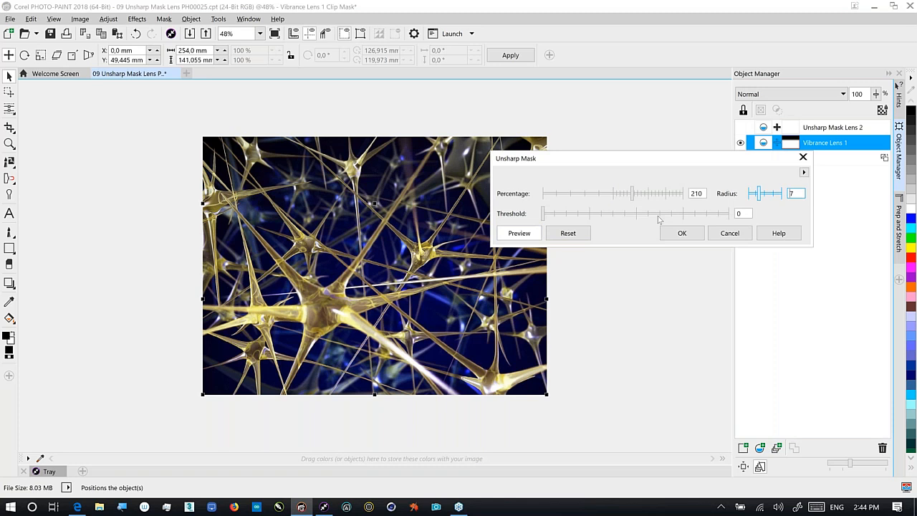
{"action": "left_click", "coordinate": [558, 214]}
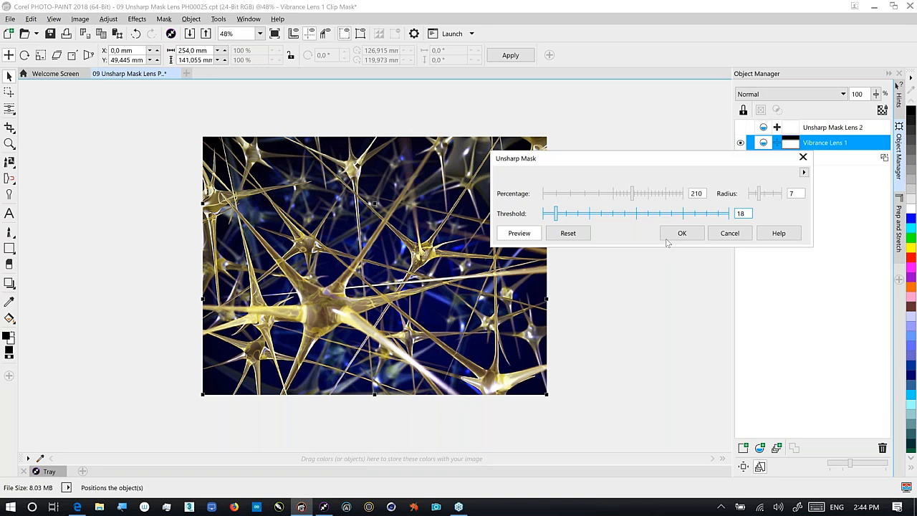
{"action": "left_click", "coordinate": [677, 235]}
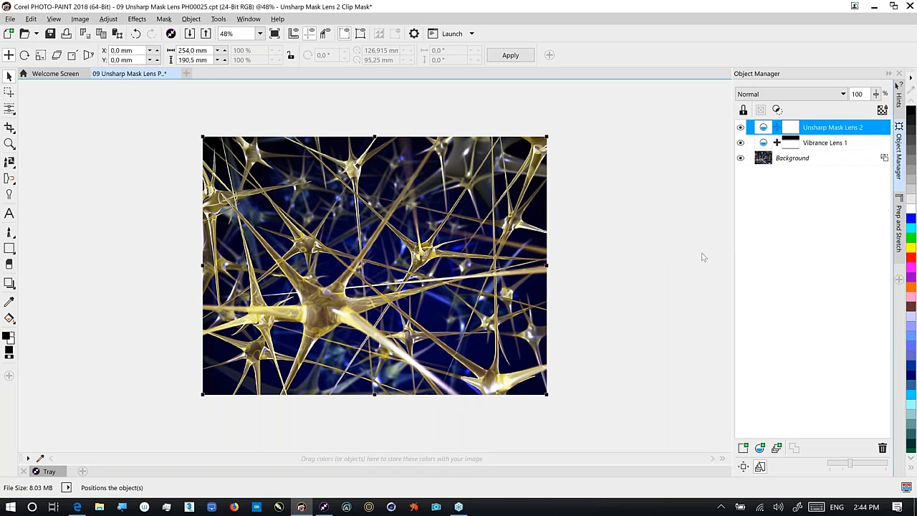
Toggle the sharpening lens off and on to compare, then close the neuron document
{"action": "left_click", "coordinate": [741, 128]}
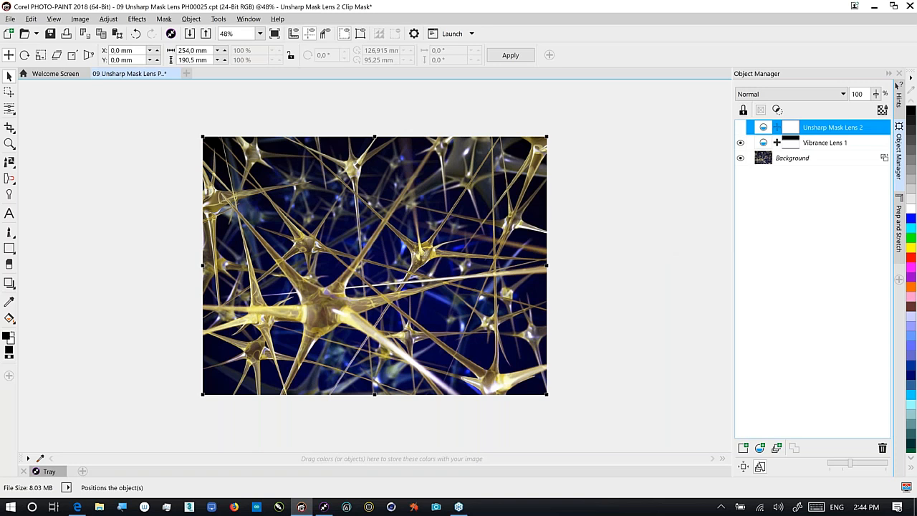
{"action": "left_click", "coordinate": [740, 127]}
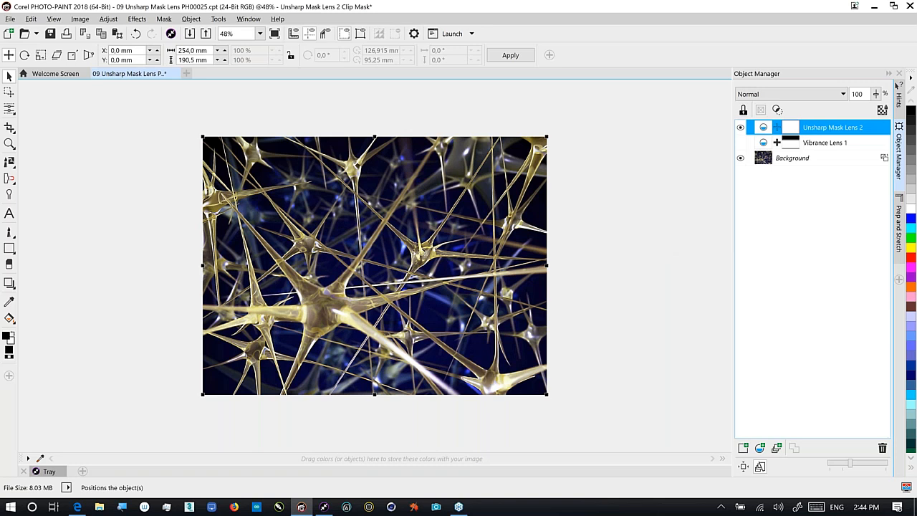
{"action": "left_click", "coordinate": [798, 161]}
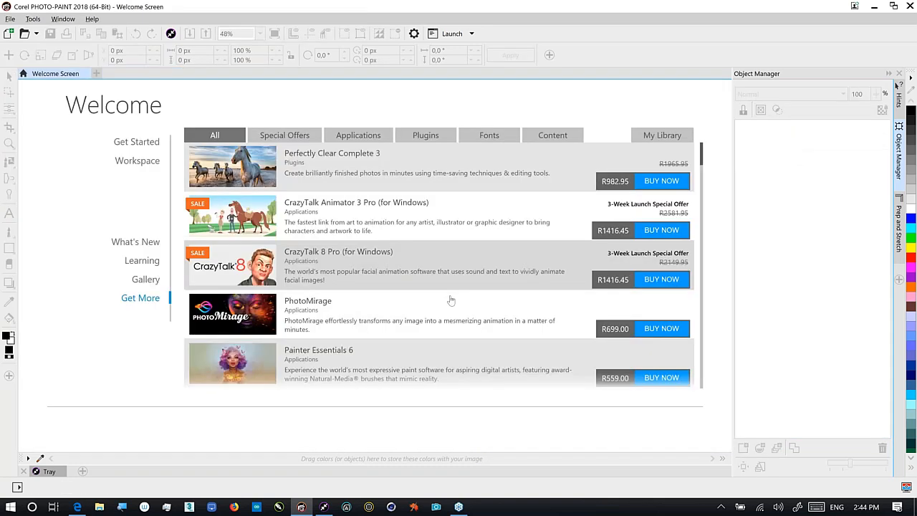
Open the 10 Image Adjustment Tower Bridge photo from the Corel CONNECT tray
{"action": "left_click", "coordinate": [324, 506]}
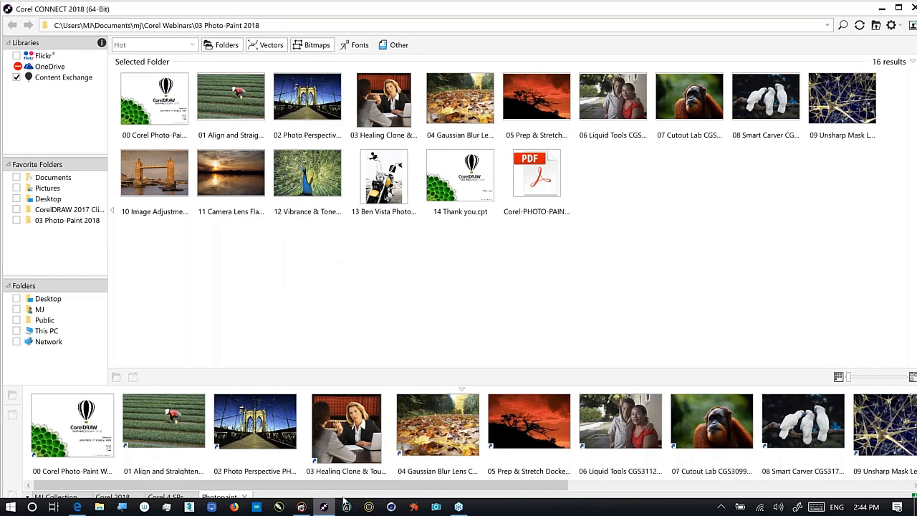
{"action": "scroll", "coordinate": [502, 430], "scroll_direction": "down", "scroll_amount": 3}
{"action": "right_click", "coordinate": [704, 421]}
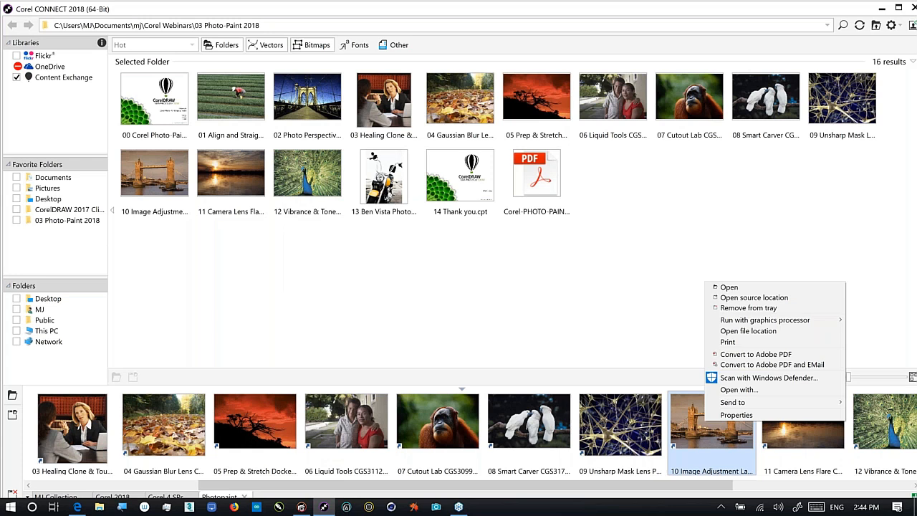
{"action": "left_click", "coordinate": [725, 287]}
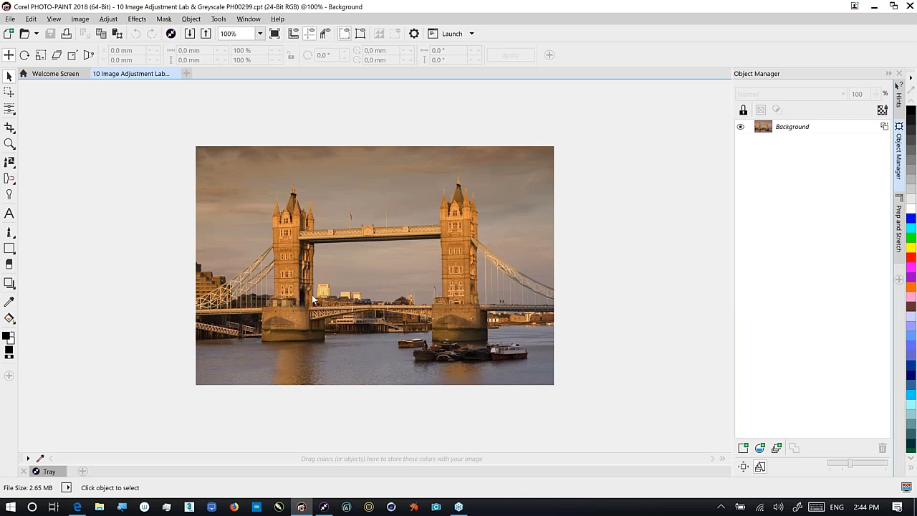
Fit the Tower Bridge photo to the window and auto-adjust it in the Image Adjustment Lab
{"action": "key", "text": "F4"}
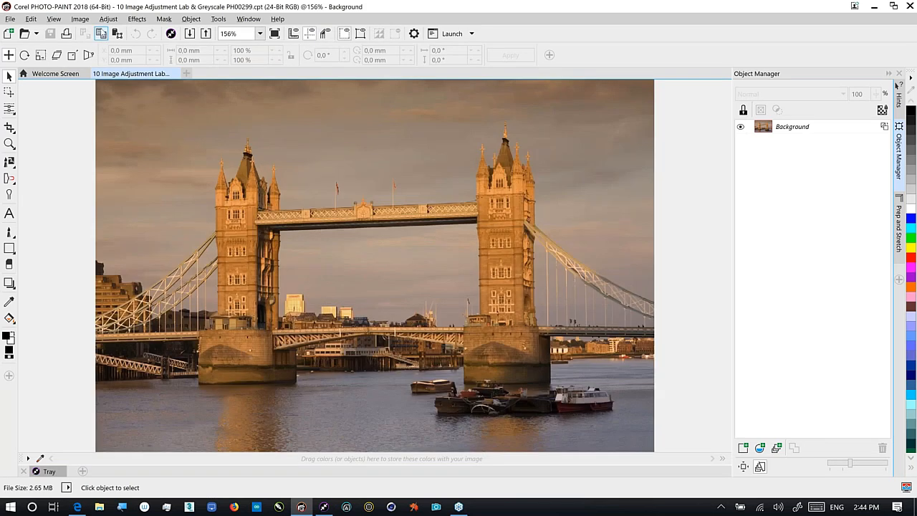
{"action": "key", "text": "ctrl+q"}
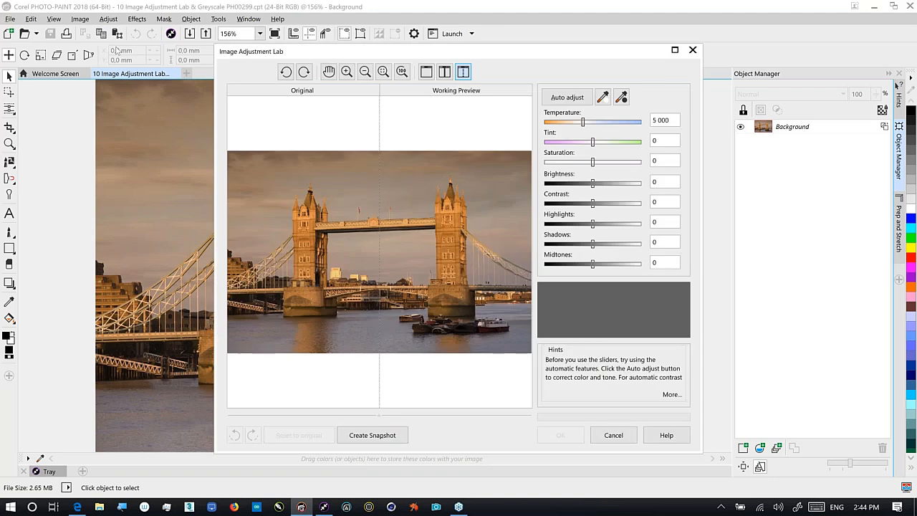
{"action": "left_click_drag", "start_coordinate": [355, 58], "coordinate": [511, 50]}
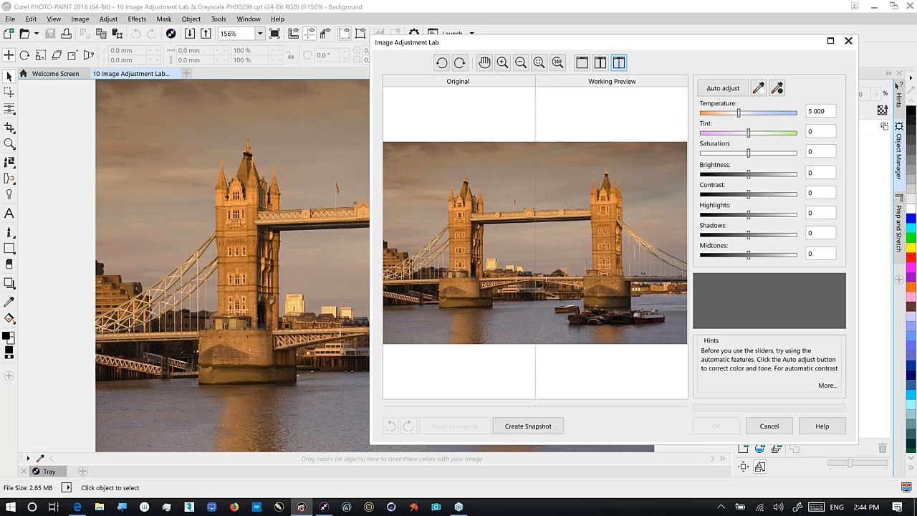
{"action": "left_click", "coordinate": [721, 88]}
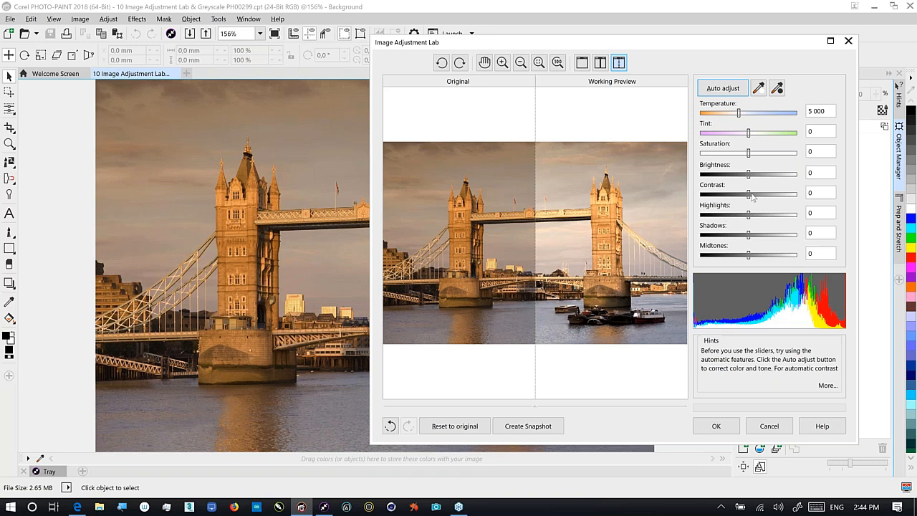
Set temperature 5879, saturation 14, highlights 28, shadows -32, and save a snapshot
{"action": "left_click", "coordinate": [749, 113]}
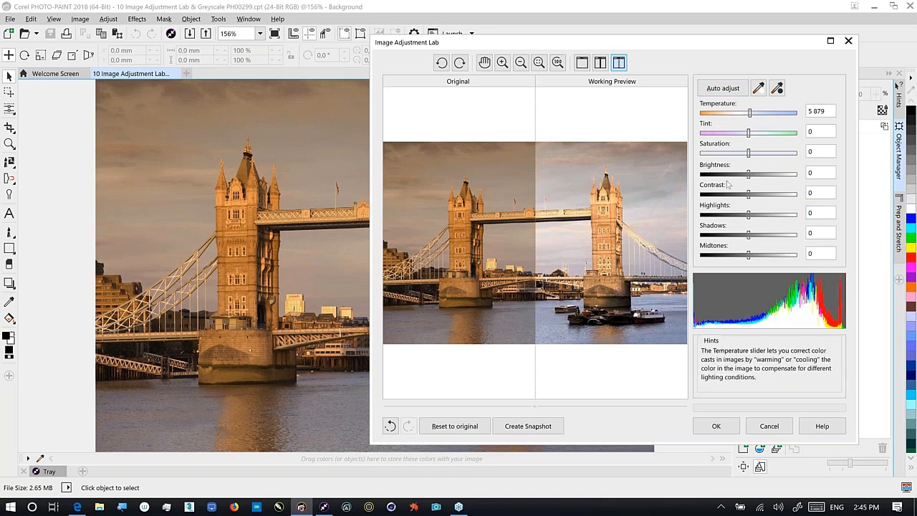
{"action": "left_click", "coordinate": [754, 151]}
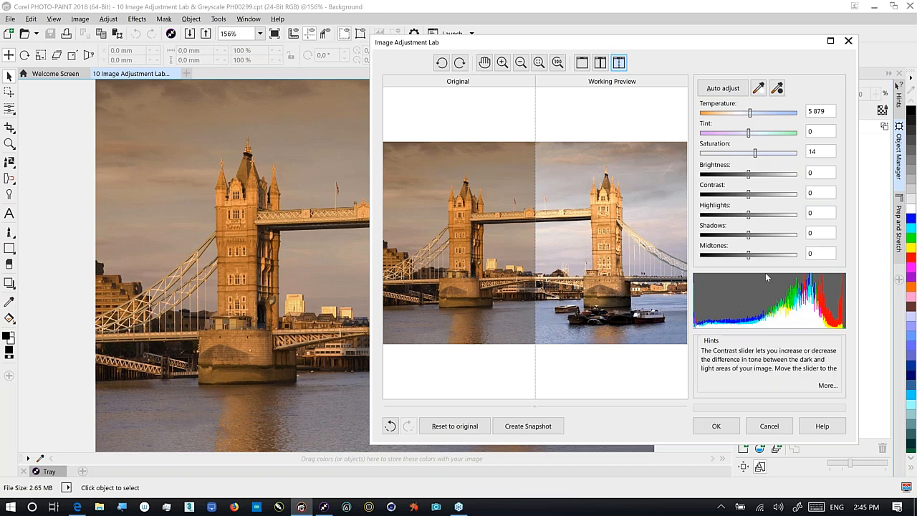
{"action": "left_click", "coordinate": [736, 235]}
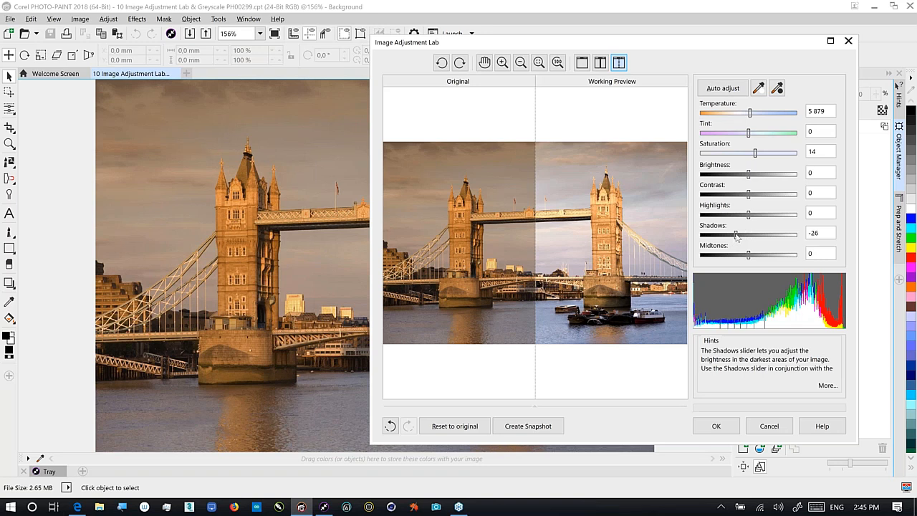
{"action": "left_click_drag", "start_coordinate": [737, 237], "coordinate": [763, 217]}
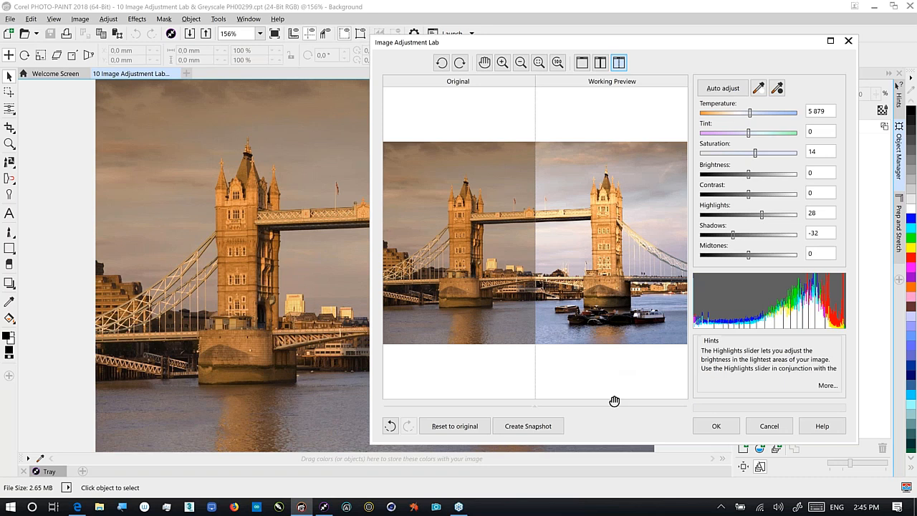
{"action": "left_click", "coordinate": [548, 426]}
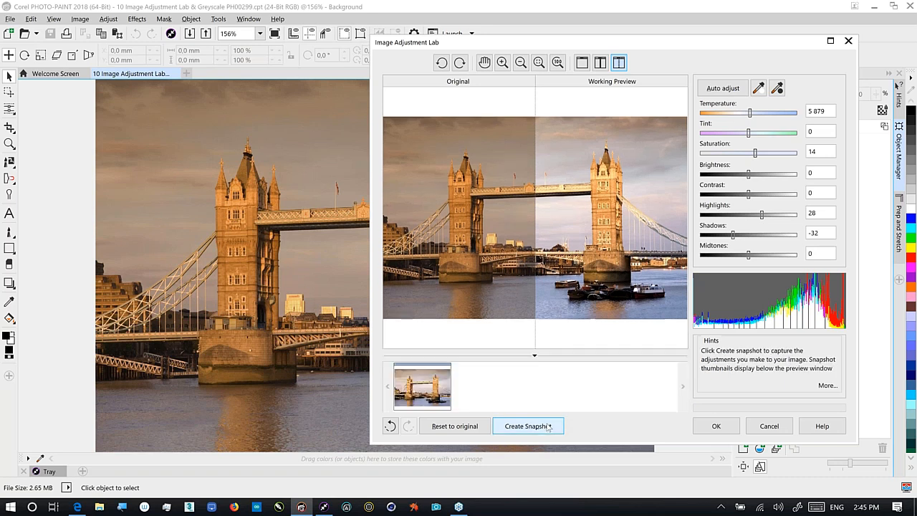
Save a second snapshot with temperature 6507, shadows -50 and highlights 50
{"action": "left_click", "coordinate": [759, 113]}
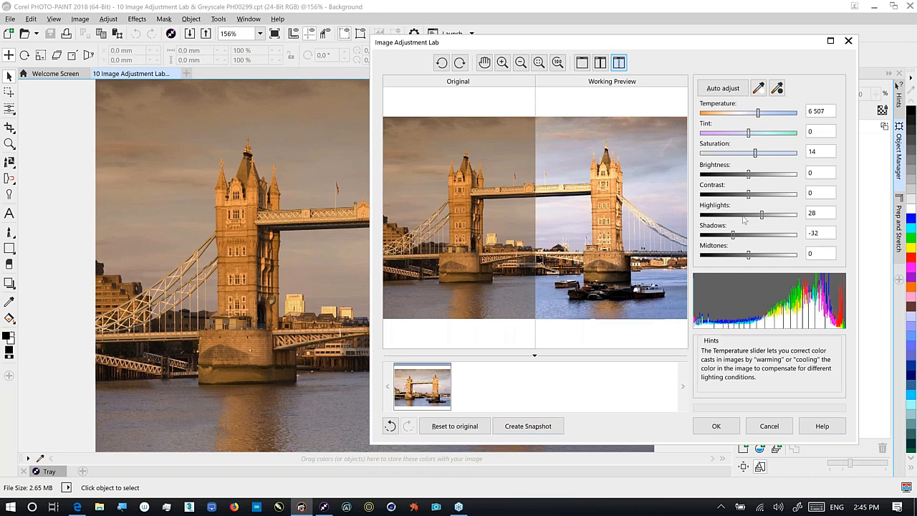
{"action": "left_click", "coordinate": [726, 235]}
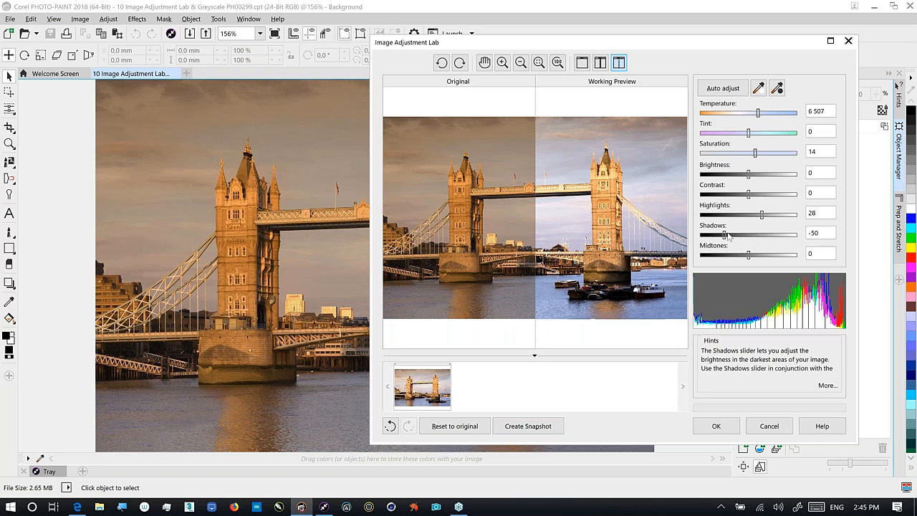
{"action": "left_click", "coordinate": [772, 215]}
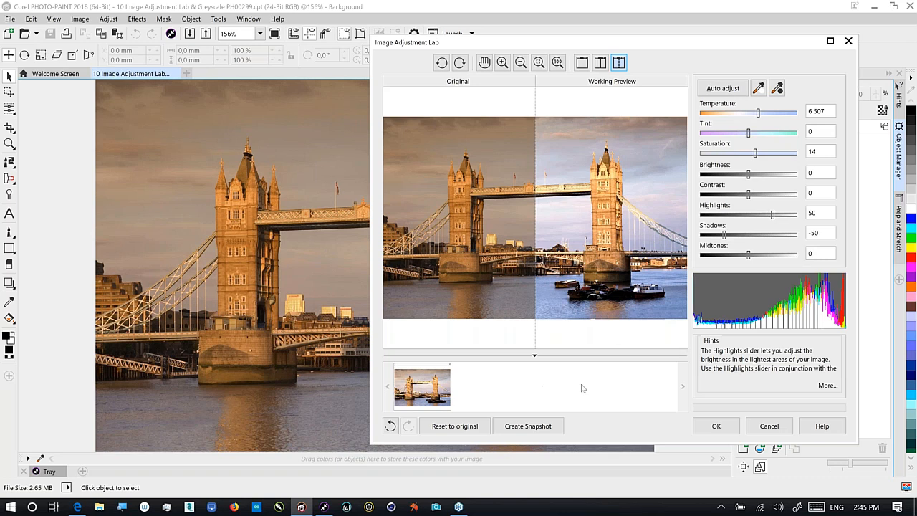
{"action": "left_click", "coordinate": [550, 428]}
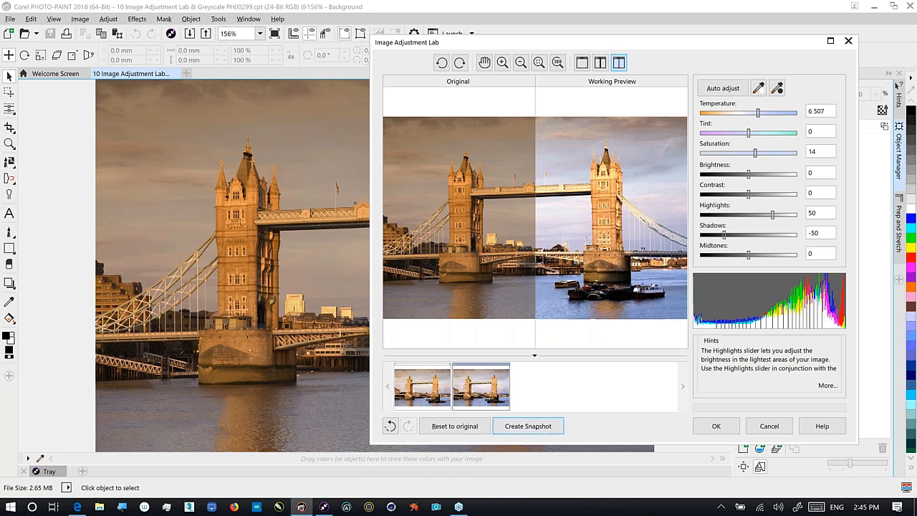
Compare both snapshots in single preview, then close the lab without applying
{"action": "left_click", "coordinate": [582, 63]}
{"action": "left_click", "coordinate": [424, 390]}
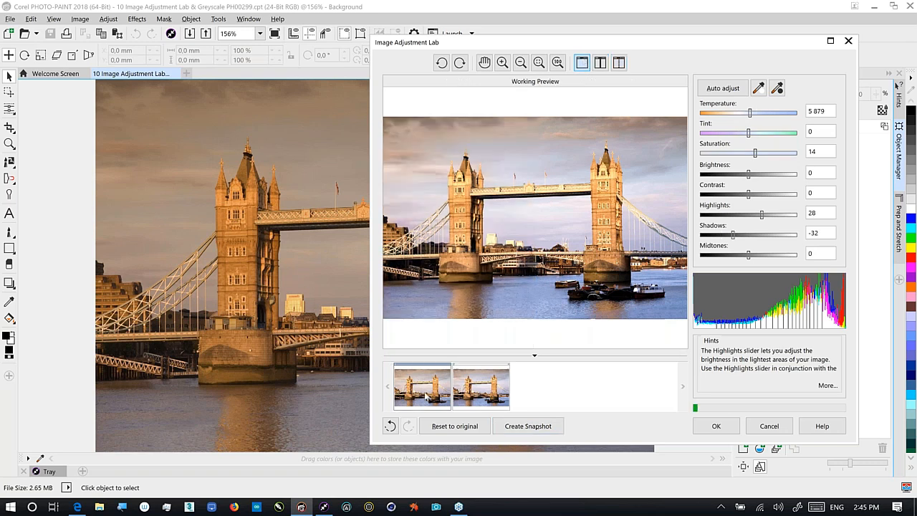
{"action": "left_click", "coordinate": [482, 386]}
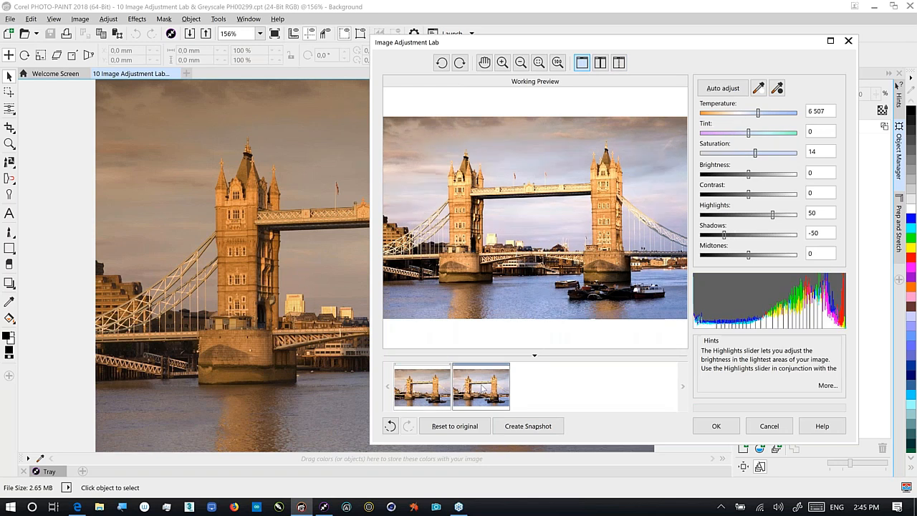
{"action": "left_click", "coordinate": [716, 426]}
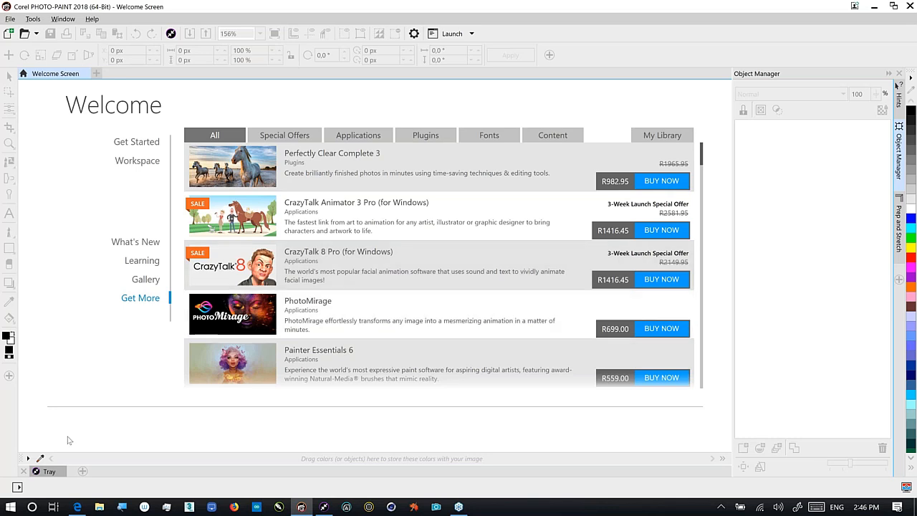
Open the 11 Camera Lens Flare sunset image from the Tray thumbnails as a new document
{"action": "left_click", "coordinate": [49, 472]}
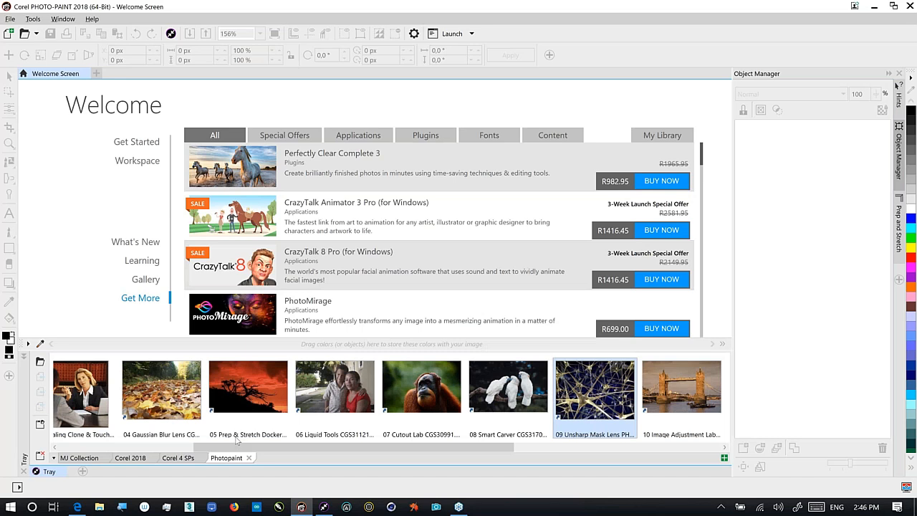
{"action": "scroll", "coordinate": [607, 442], "scroll_direction": "right", "scroll_amount": 3}
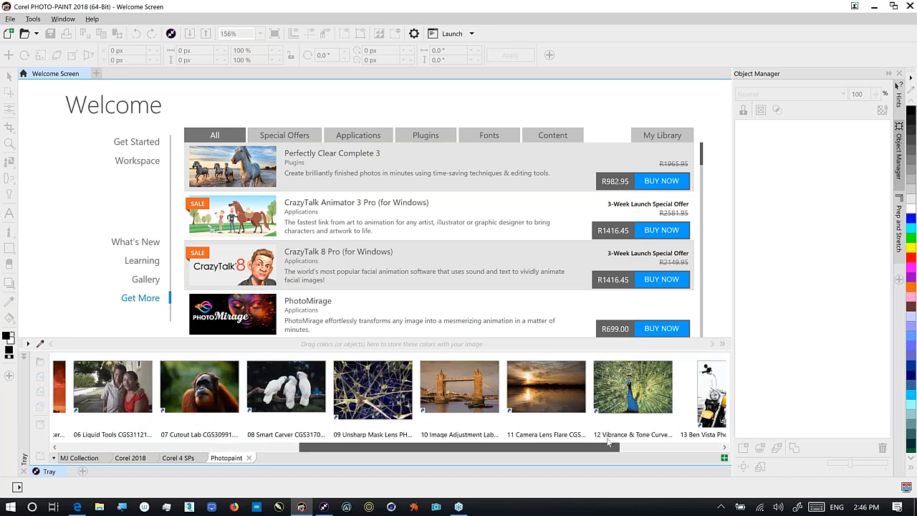
{"action": "scroll", "coordinate": [608, 441], "scroll_direction": "right", "scroll_amount": 2}
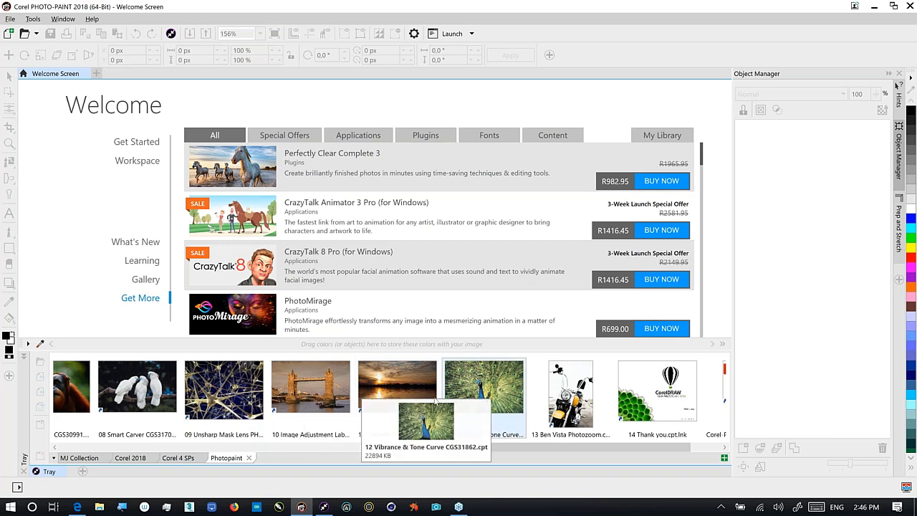
{"action": "left_click_drag", "start_coordinate": [417, 390], "coordinate": [335, 322]}
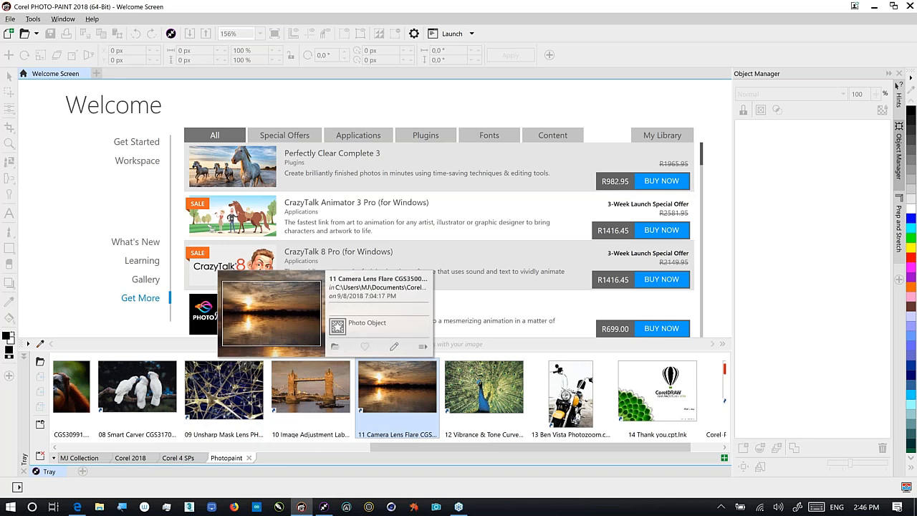
{"action": "right_click", "coordinate": [422, 285]}
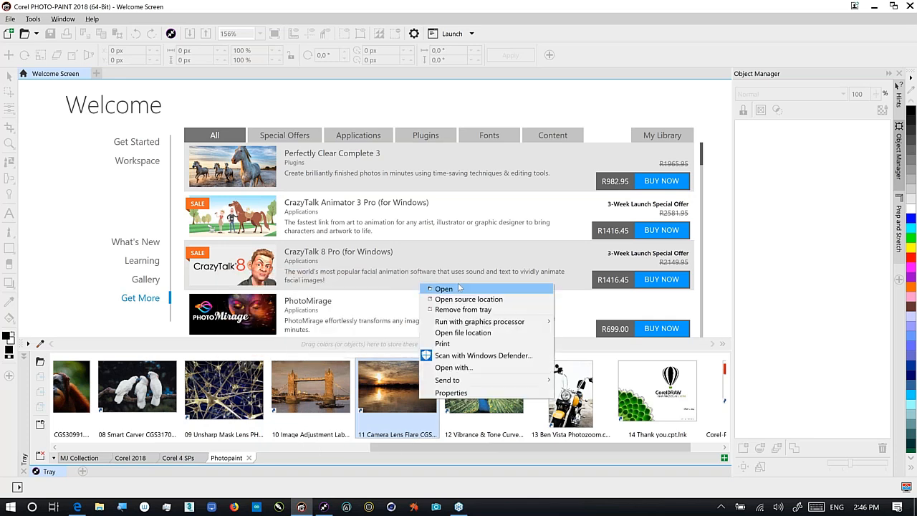
{"action": "left_click", "coordinate": [444, 288]}
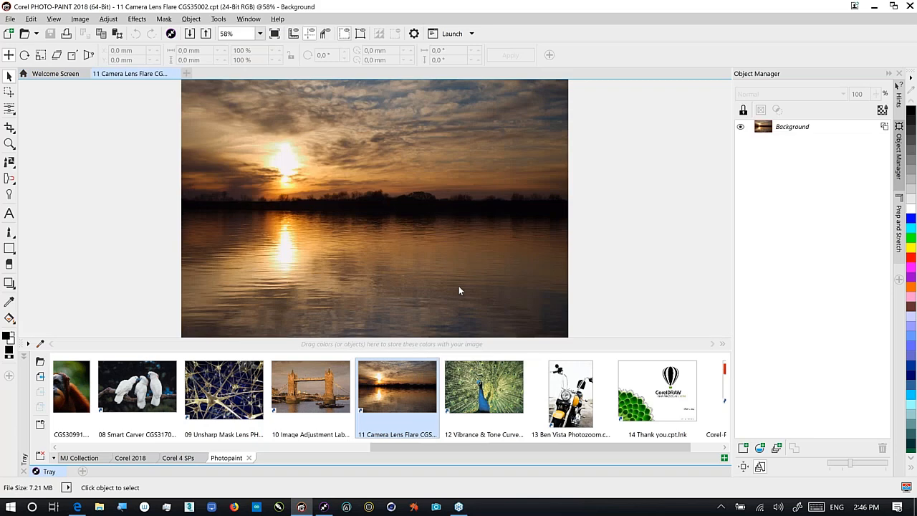
Zoom the sunset photo to fill the window and open the Effects > Camera > Lens Flare effect
{"action": "left_click", "coordinate": [47, 471]}
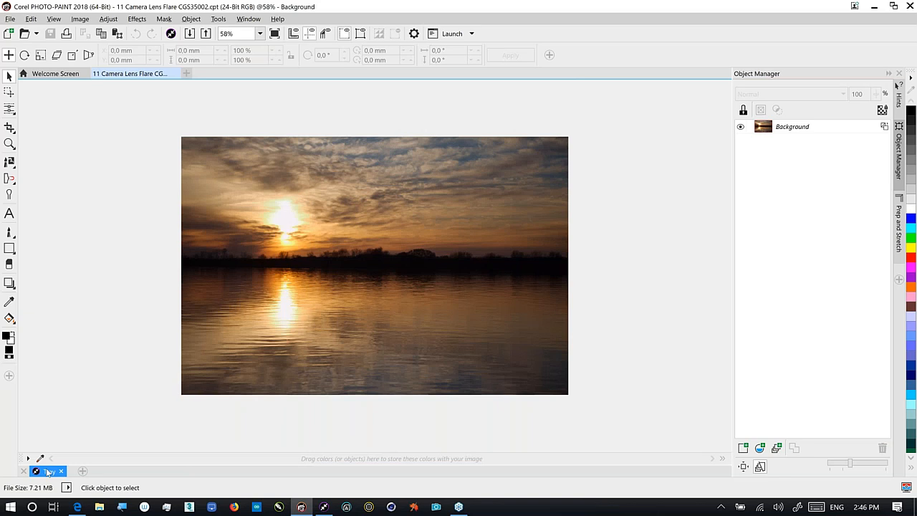
{"action": "key", "text": "F4"}
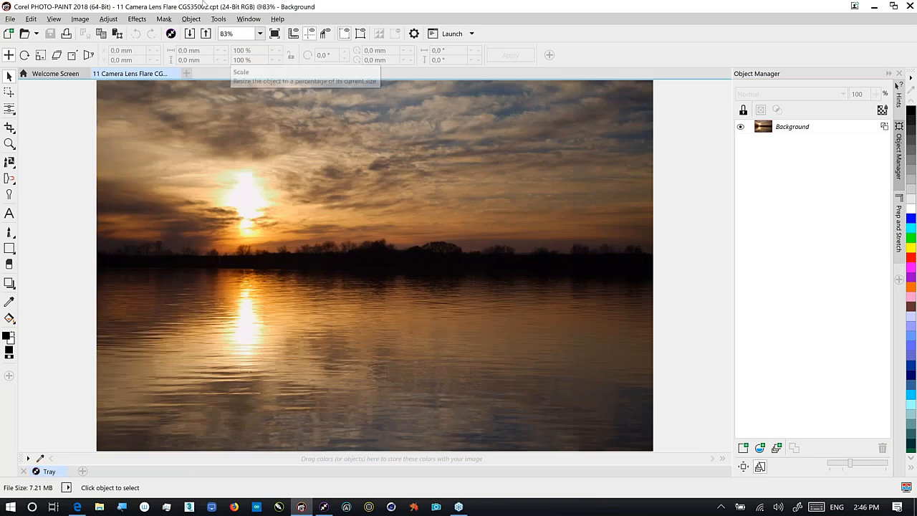
{"action": "left_click", "coordinate": [137, 19]}
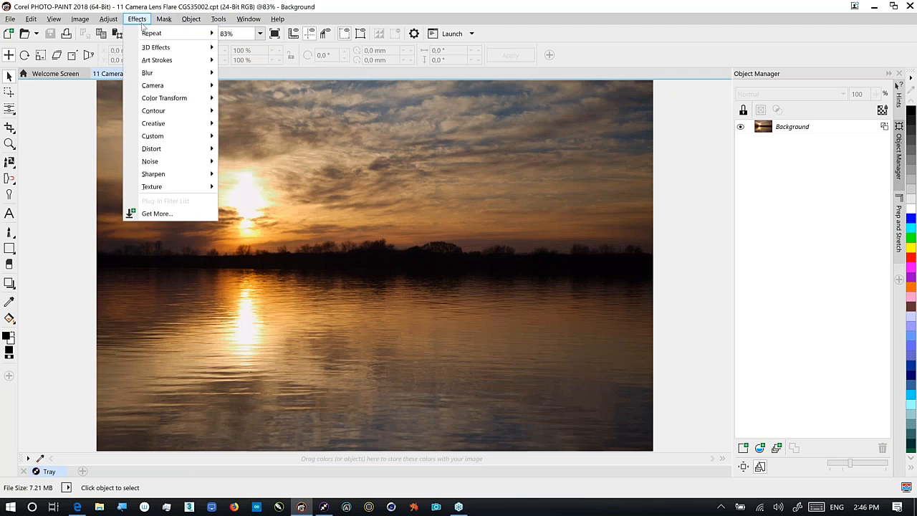
{"action": "mouse_move", "coordinate": [149, 87]}
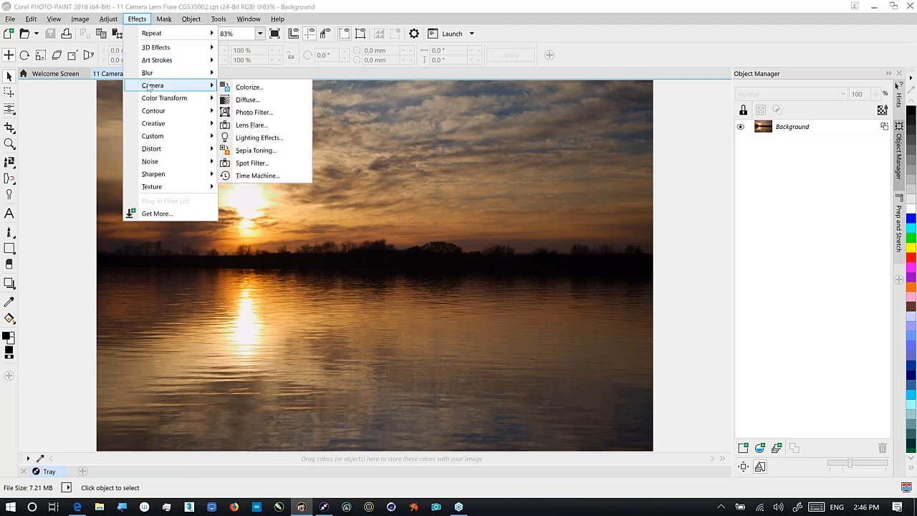
{"action": "left_click", "coordinate": [268, 127]}
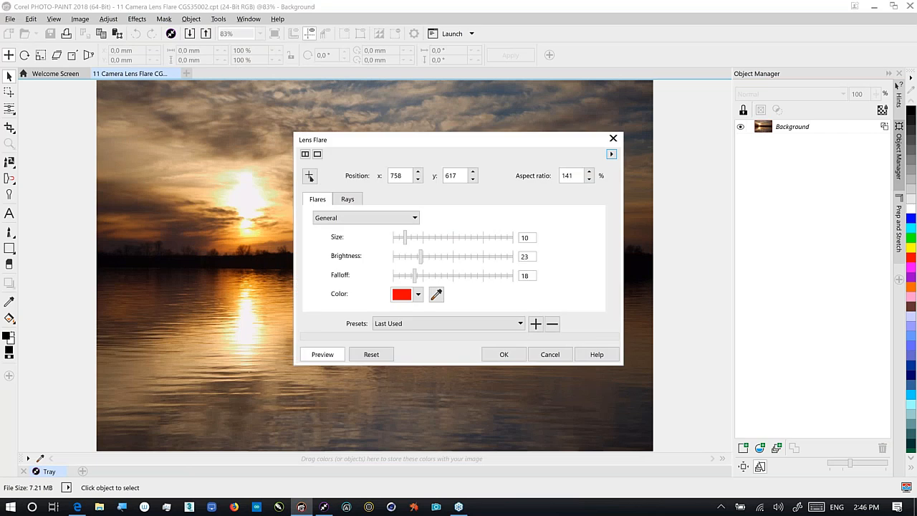
Reset Lens Flare to defaults and centre the flare on the setting sun at 757, 589
{"action": "left_click", "coordinate": [371, 354]}
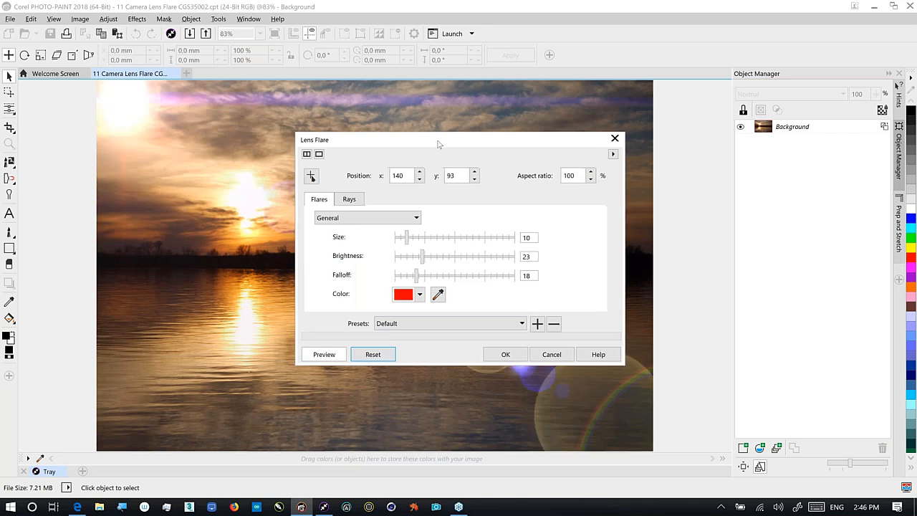
{"action": "left_click_drag", "start_coordinate": [463, 140], "coordinate": [610, 122]}
{"action": "left_click", "coordinate": [456, 158]}
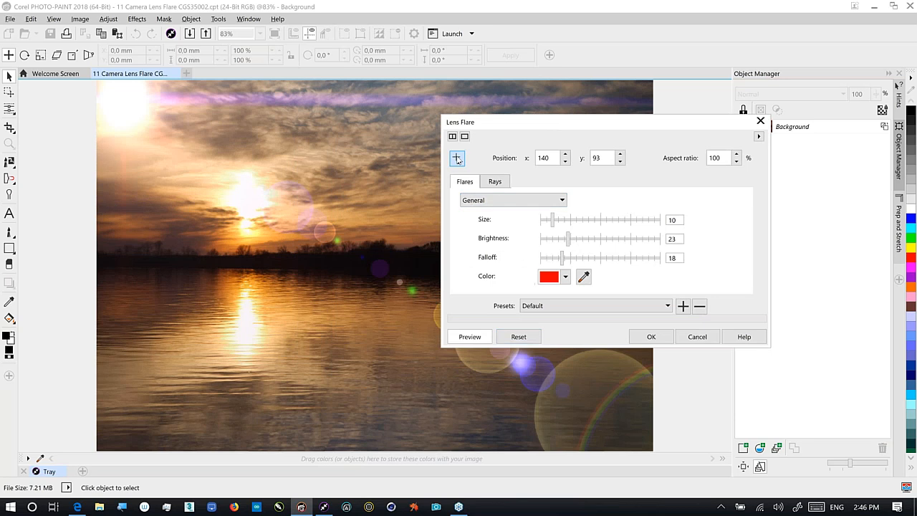
{"action": "left_click", "coordinate": [247, 199]}
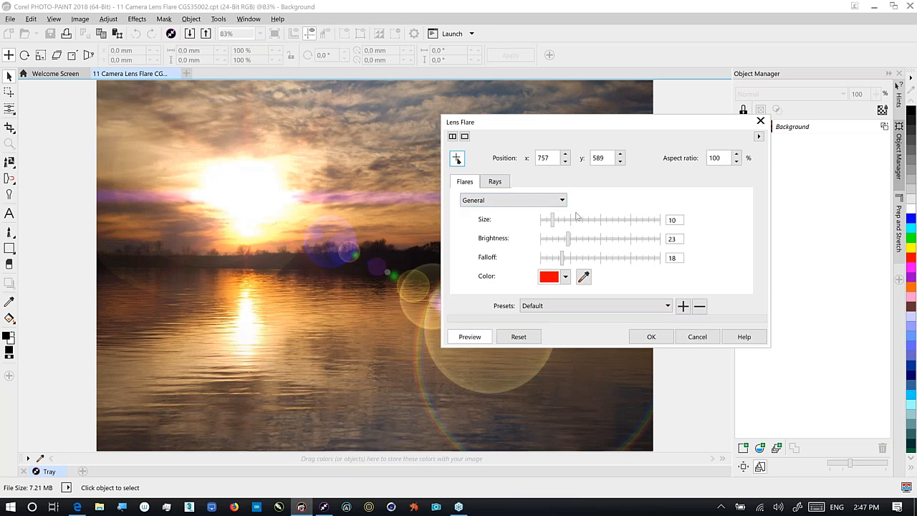
Give the flare 89 yellow rays with brightness 43 and sharpness 25, then apply it
{"action": "left_click", "coordinate": [494, 181]}
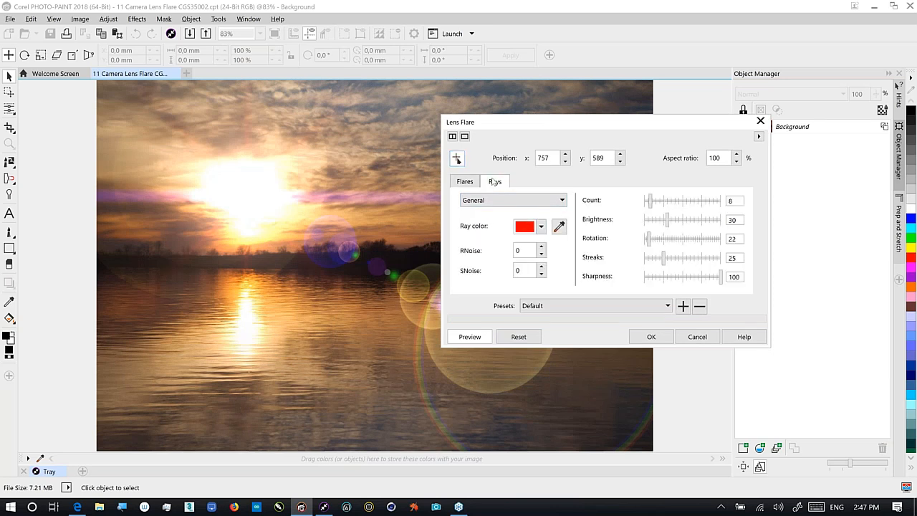
{"action": "left_click", "coordinate": [712, 202]}
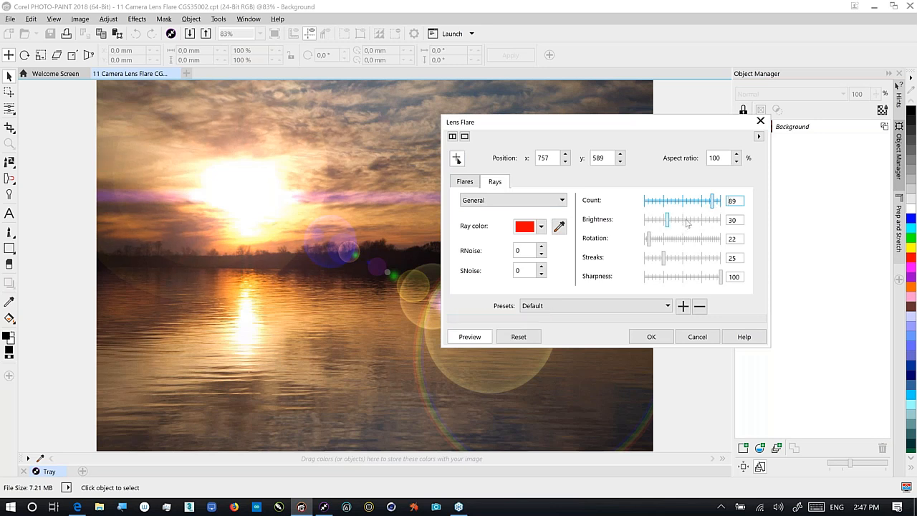
{"action": "left_click", "coordinate": [691, 222]}
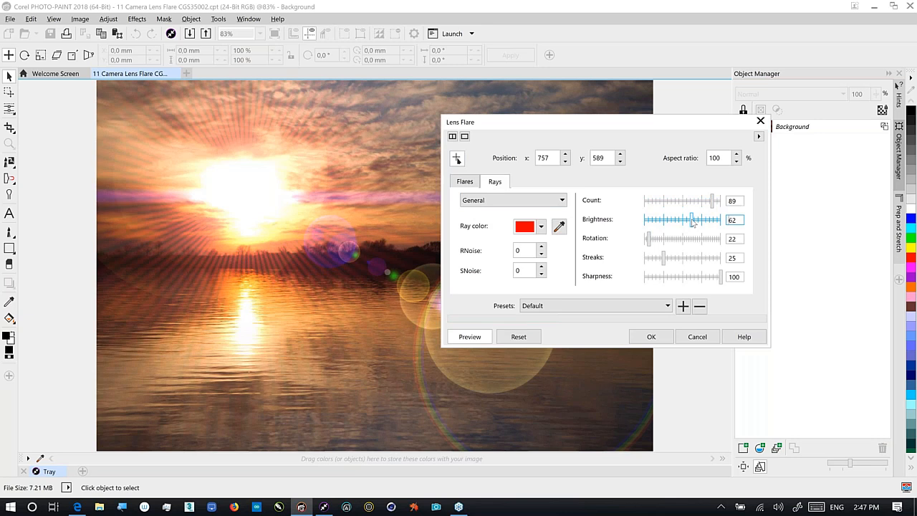
{"action": "left_click", "coordinate": [541, 226]}
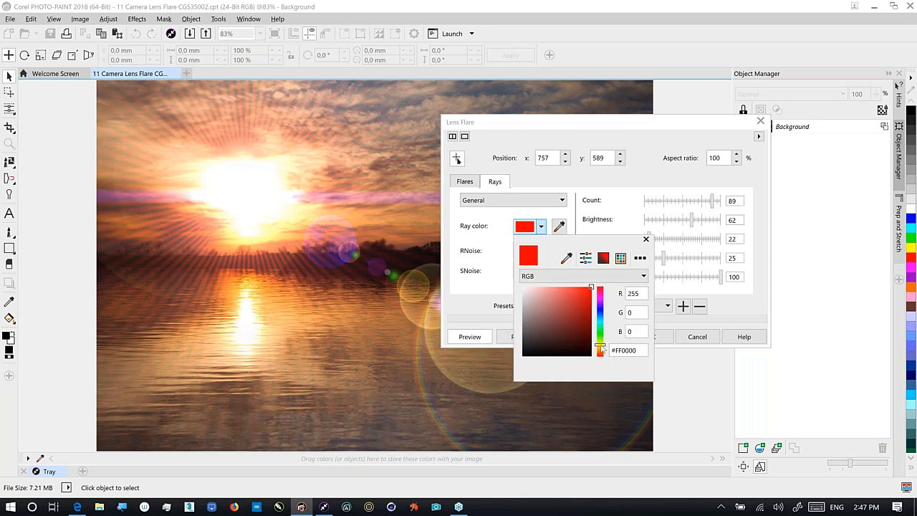
{"action": "left_click", "coordinate": [600, 346]}
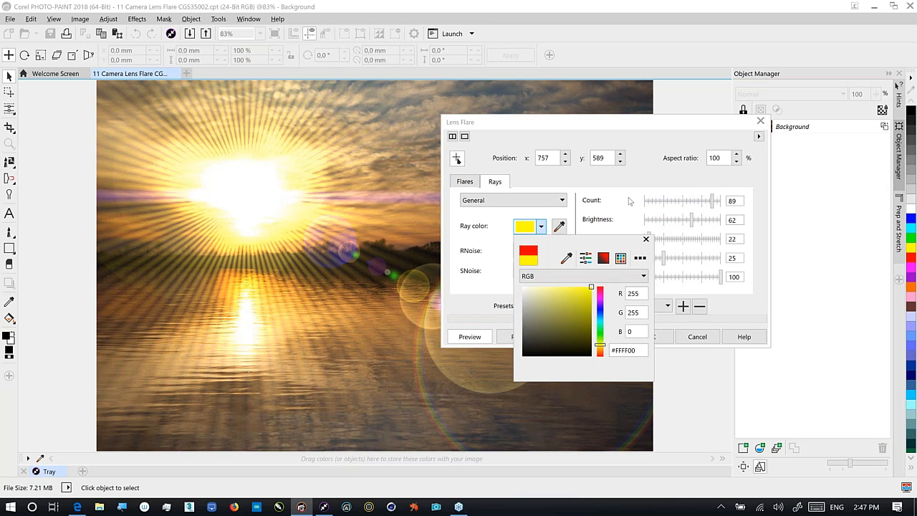
{"action": "left_click", "coordinate": [630, 201]}
{"action": "left_click", "coordinate": [677, 222]}
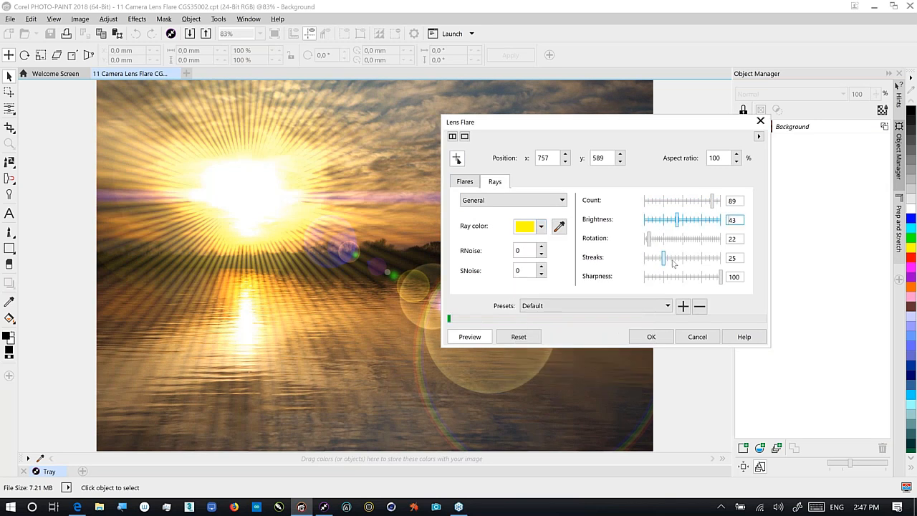
{"action": "left_click", "coordinate": [688, 278]}
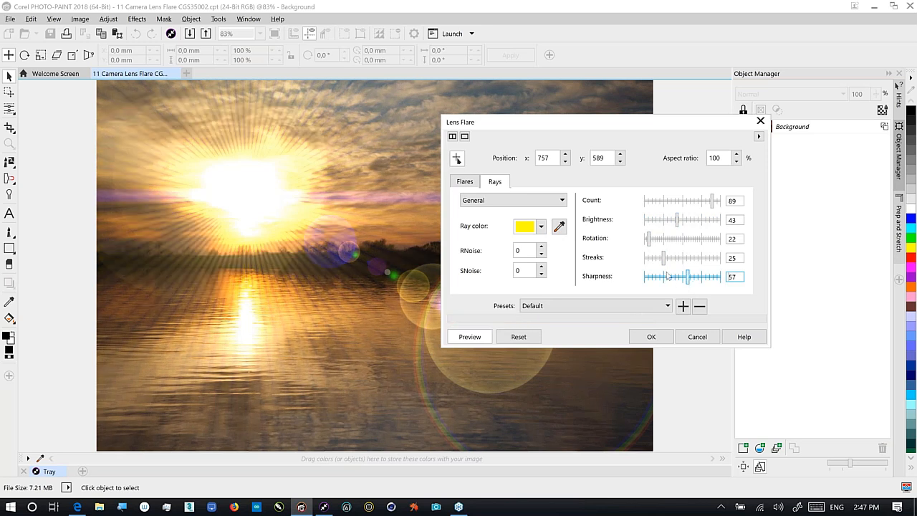
{"action": "left_click", "coordinate": [665, 277]}
{"action": "left_click", "coordinate": [652, 338]}
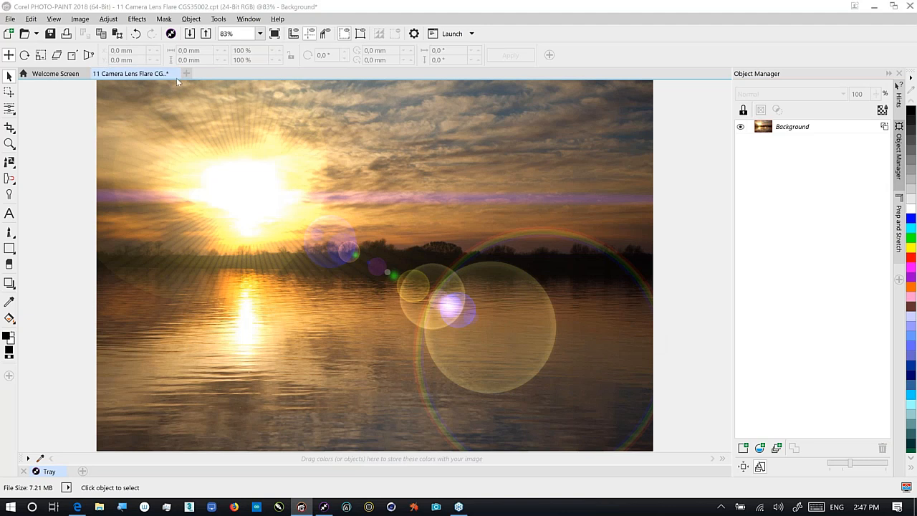
Close the sunset photo without saving and open the peacock photo with its default colour profile
{"action": "left_click", "coordinate": [487, 284]}
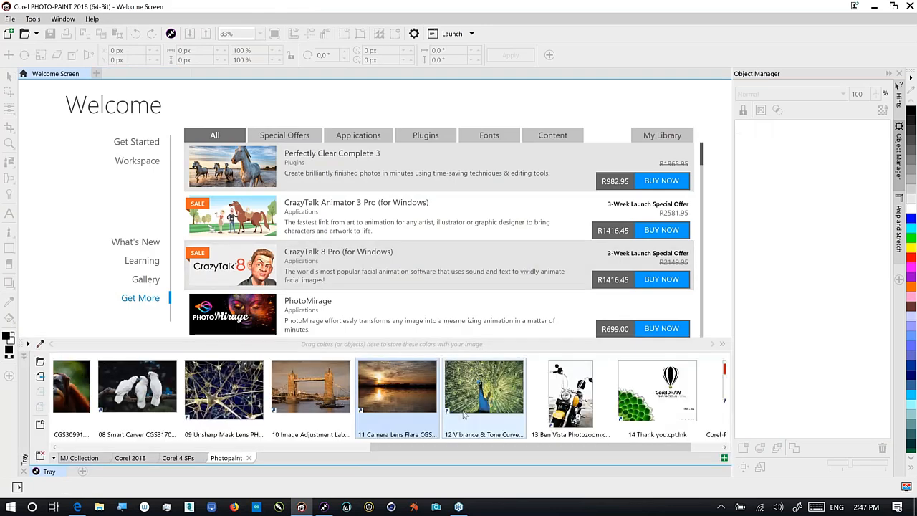
{"action": "double_click", "coordinate": [463, 415]}
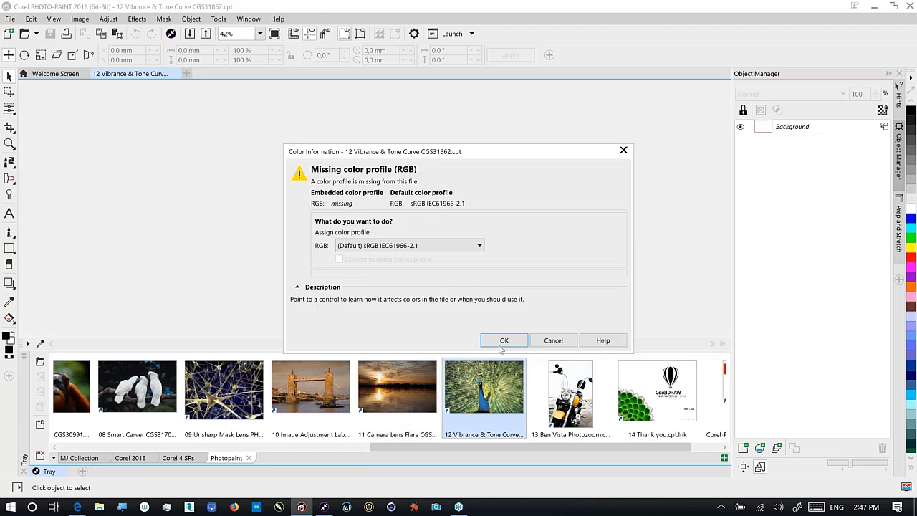
{"action": "left_click", "coordinate": [503, 341]}
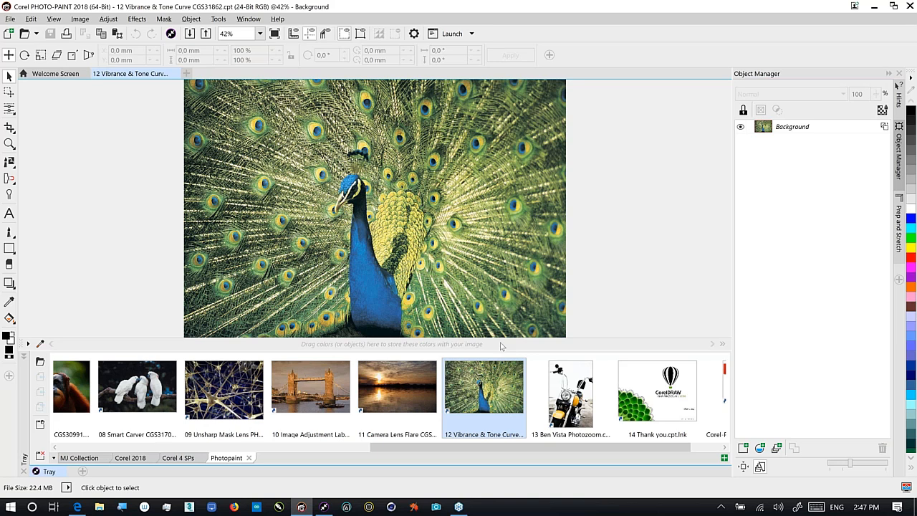
{"action": "left_click", "coordinate": [24, 355]}
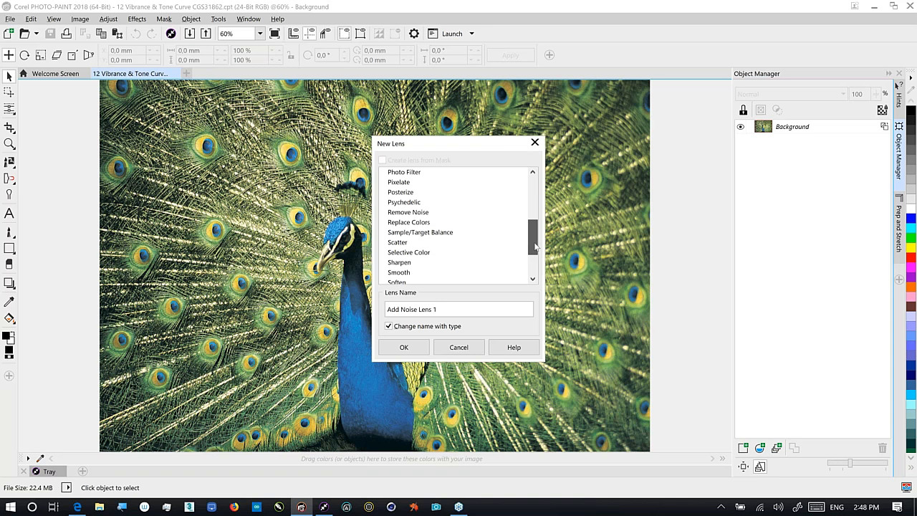
Create a Tone Curve lens and bend its RGB curve into an S-shape through point 58,50
{"action": "left_click", "coordinate": [414, 348]}
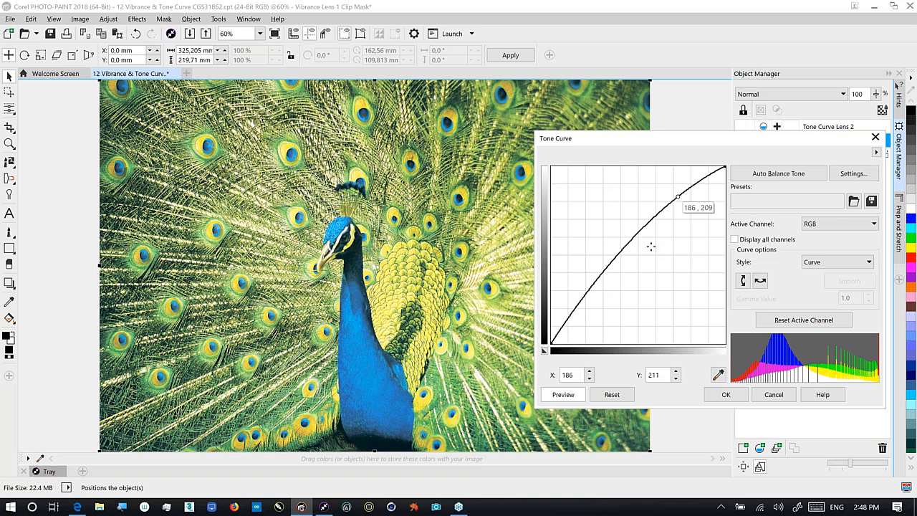
{"action": "left_click_drag", "start_coordinate": [590, 298], "coordinate": [590, 309]}
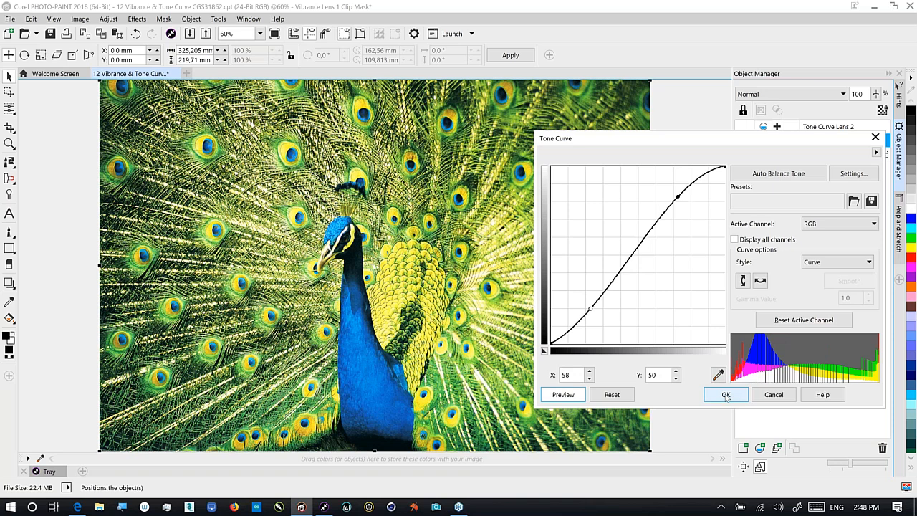
Apply the Tone Curve lens to the peacock, then close the document back to the Welcome Screen
{"action": "left_click", "coordinate": [725, 395]}
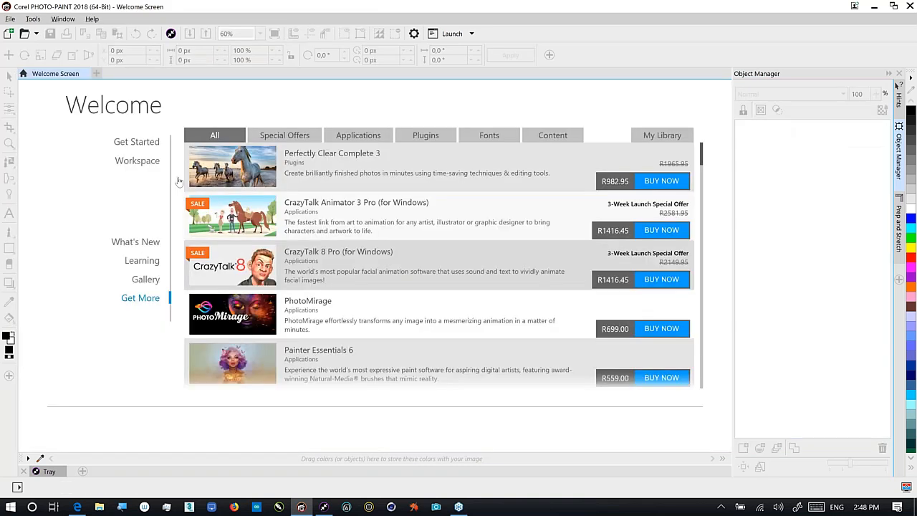
{"action": "key", "text": "alt+f"}
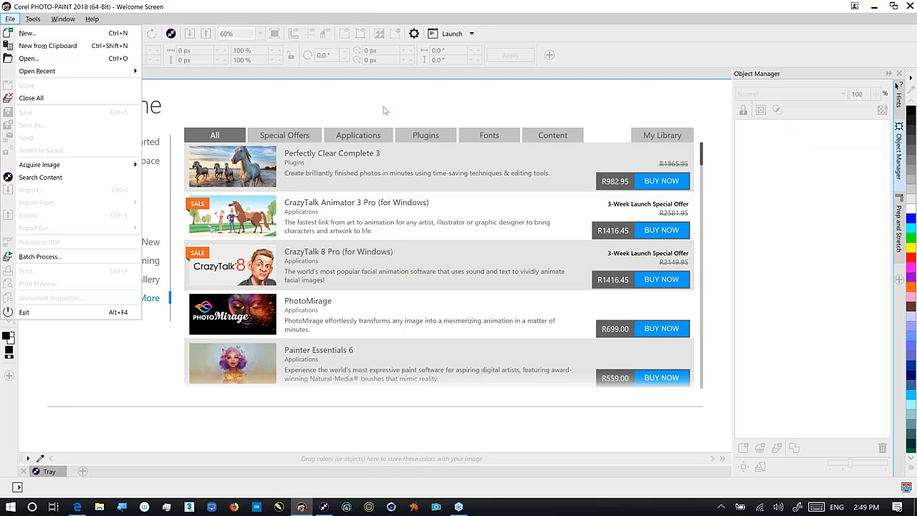
{"action": "left_click", "coordinate": [301, 507]}
{"action": "mouse_move", "coordinate": [301, 507]}
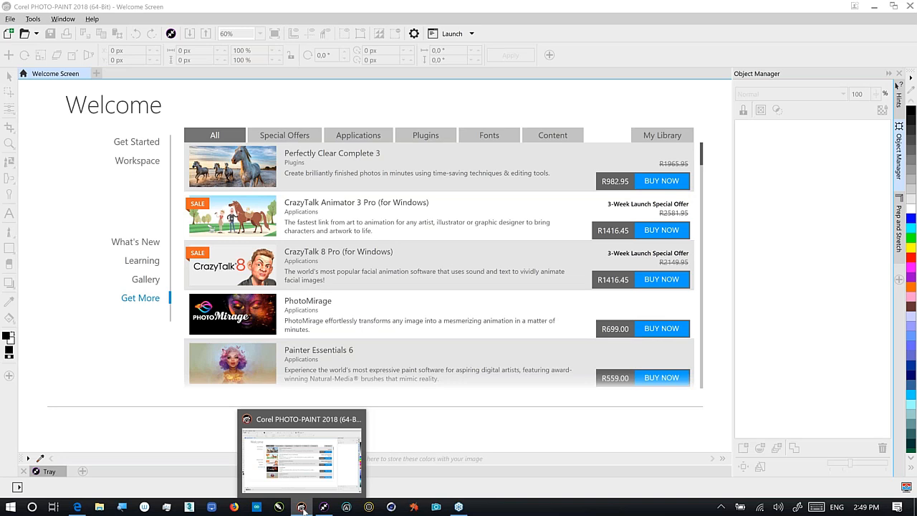
Switch to Corel CONNECT and open 13 Ben Vista Photozoom.cpt in PHOTO-PAINT
{"action": "left_click", "coordinate": [324, 507]}
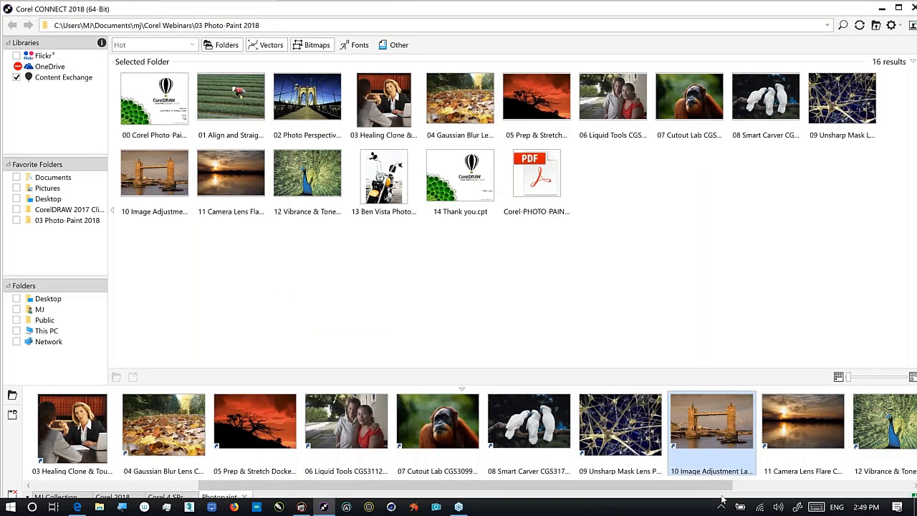
{"action": "scroll", "coordinate": [720, 466], "scroll_direction": "down", "scroll_amount": 3}
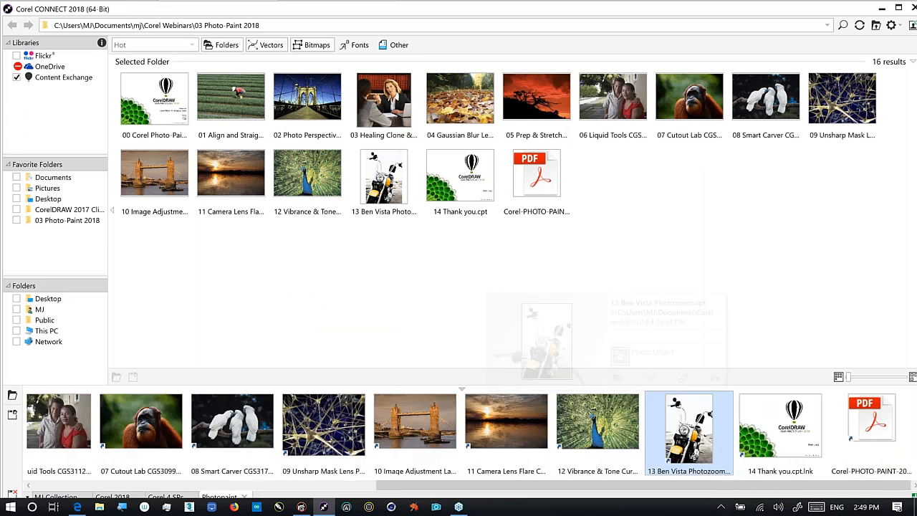
{"action": "left_click", "coordinate": [758, 311]}
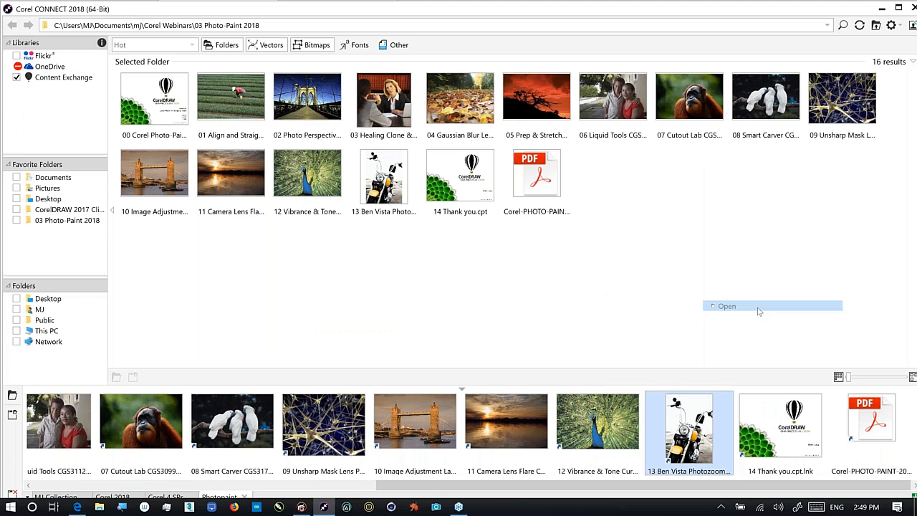
{"action": "left_click", "coordinate": [758, 307]}
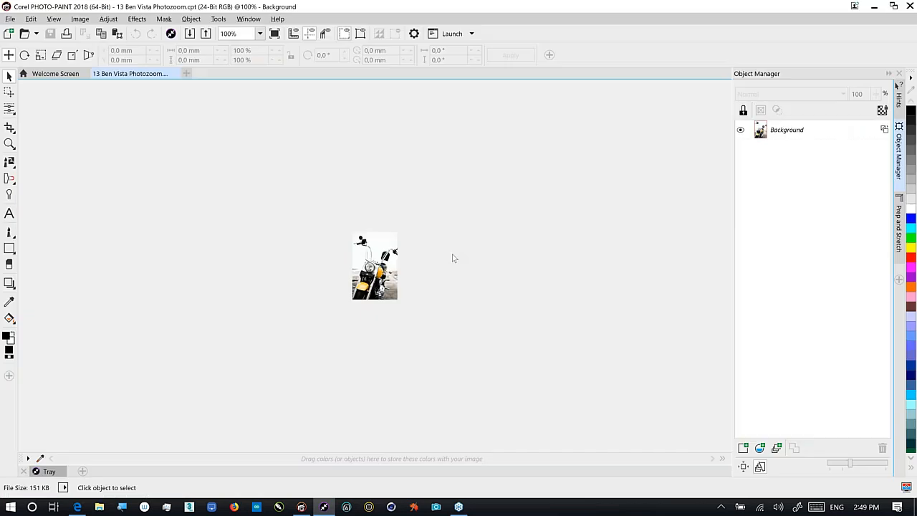
{"action": "left_click", "coordinate": [79, 18]}
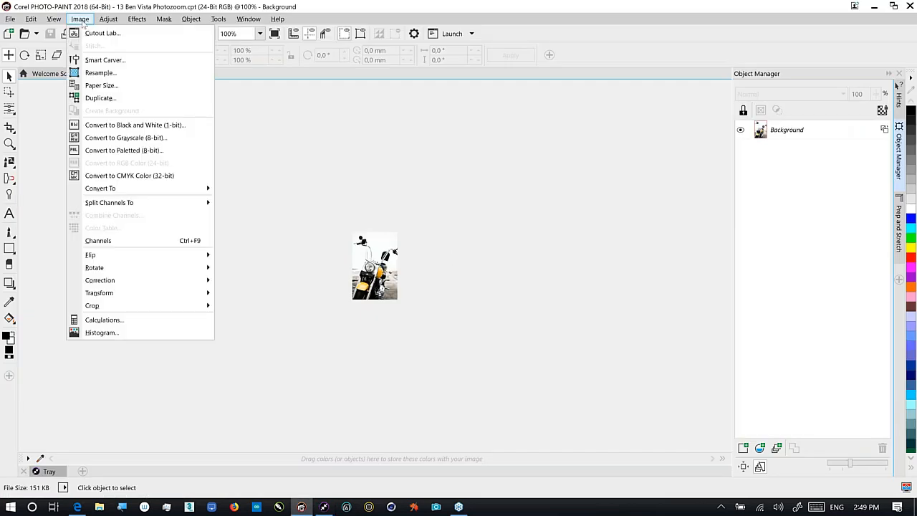
{"action": "left_click", "coordinate": [100, 72]}
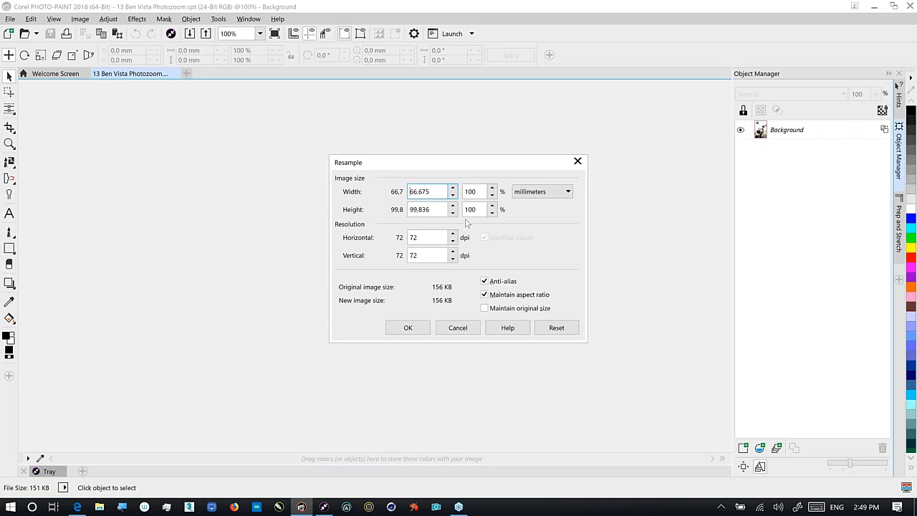
{"action": "left_click", "coordinate": [573, 164]}
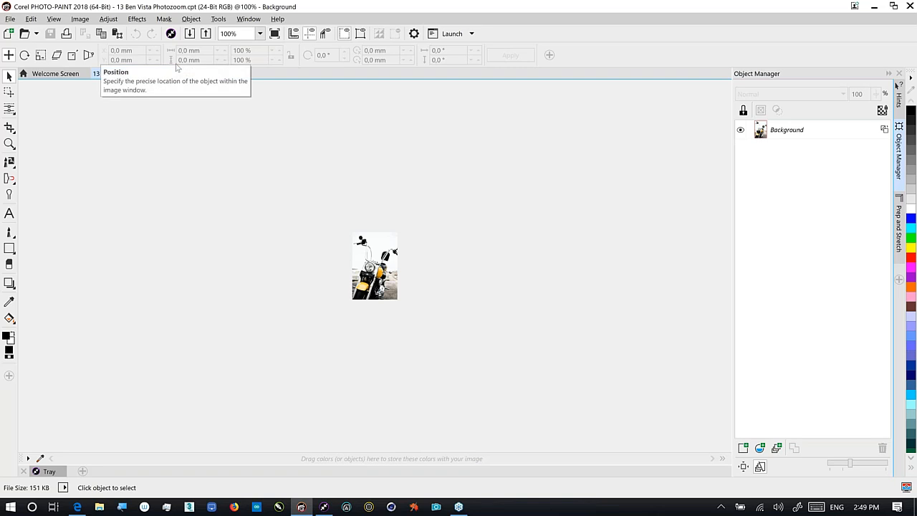
{"action": "left_click", "coordinate": [76, 19]}
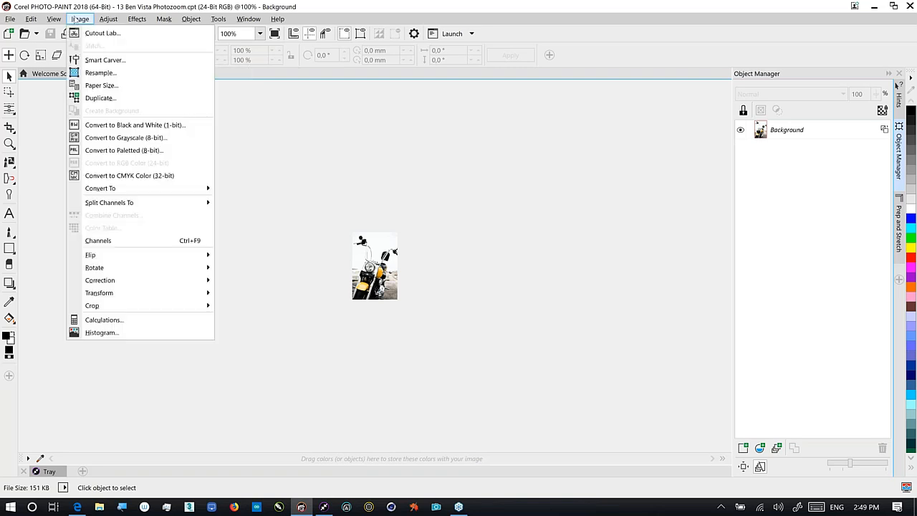
{"action": "left_click", "coordinate": [100, 72]}
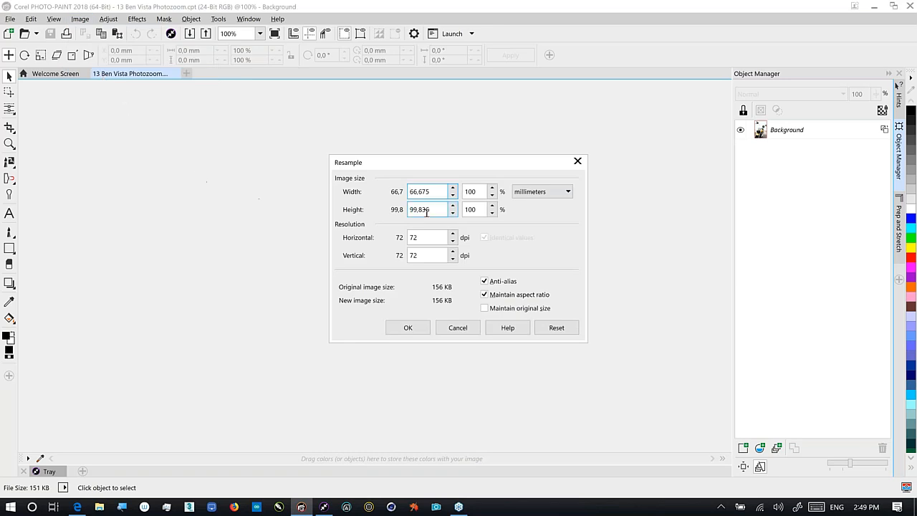
{"action": "left_click", "coordinate": [473, 209]}
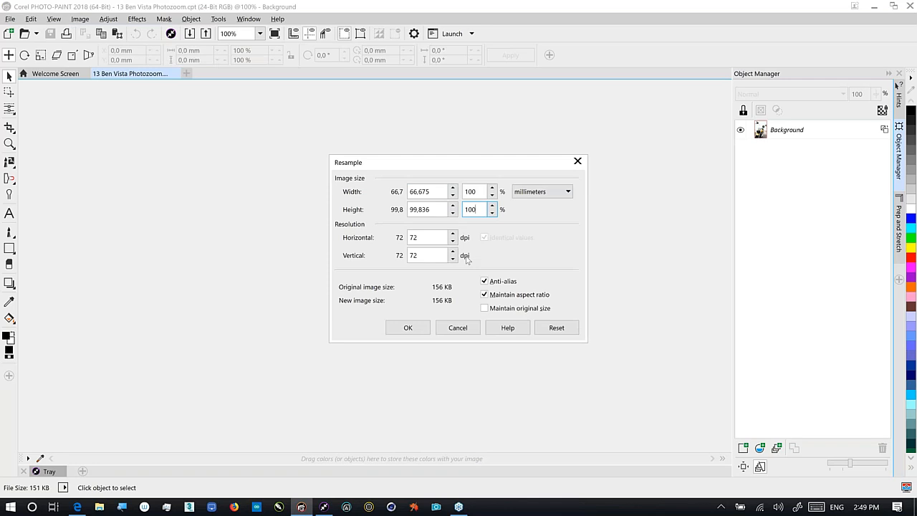
{"action": "type", "text": "0"}
{"action": "key", "text": "Tab"}
{"action": "key", "text": "shift+Tab"}
{"action": "left_click_drag", "start_coordinate": [463, 163], "coordinate": [636, 131]}
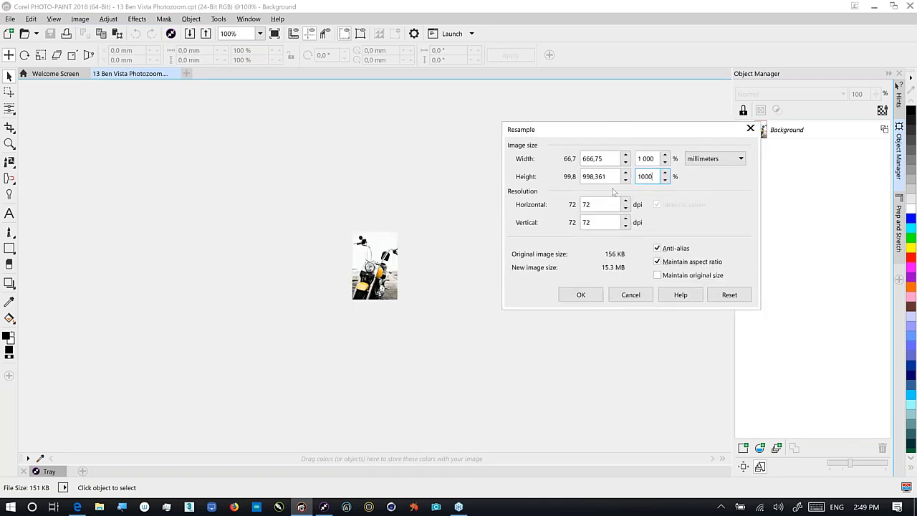
{"action": "left_click", "coordinate": [580, 294]}
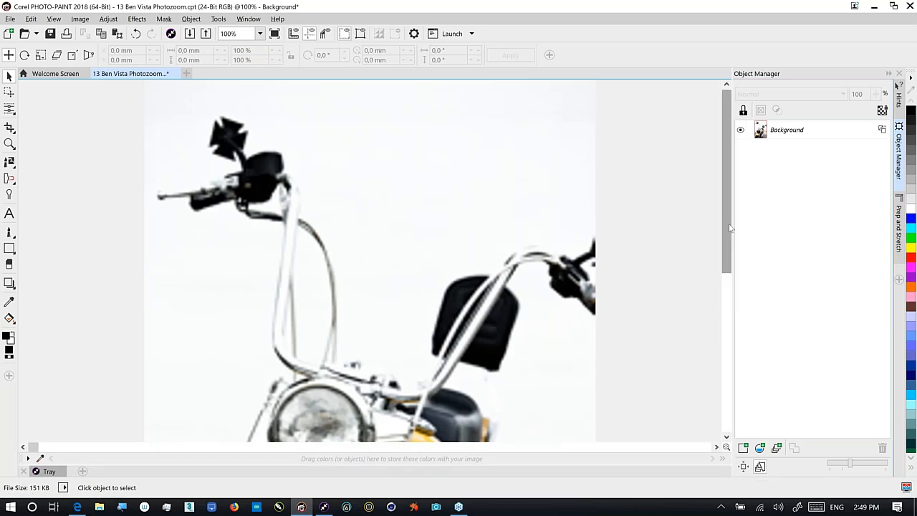
{"action": "left_click_drag", "start_coordinate": [729, 227], "coordinate": [734, 296]}
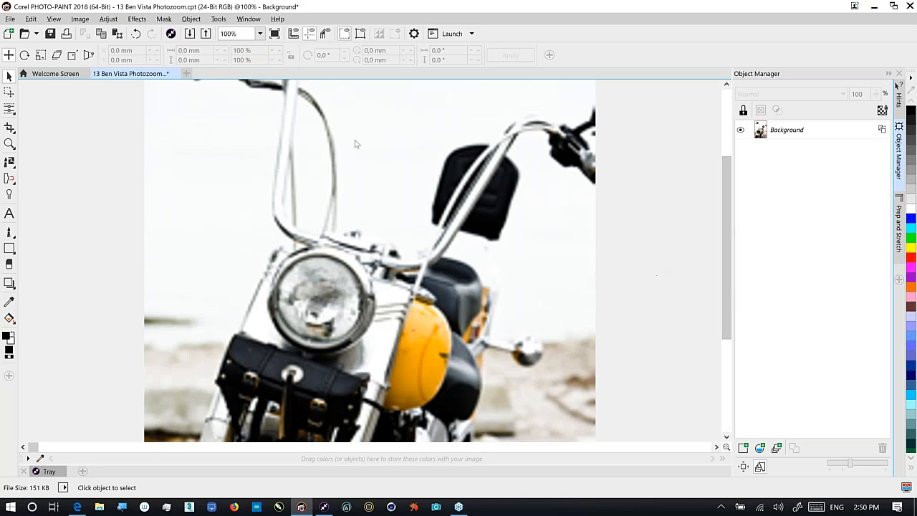
{"action": "key", "text": "ctrl+z"}
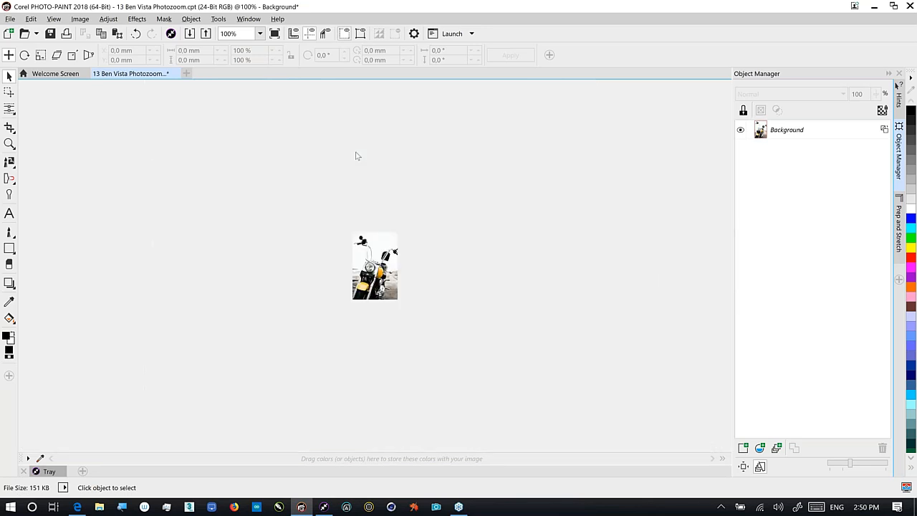
Send the motorcycle photo to PhotoZoom Pro 4 through File > Export For
{"action": "left_click", "coordinate": [10, 19]}
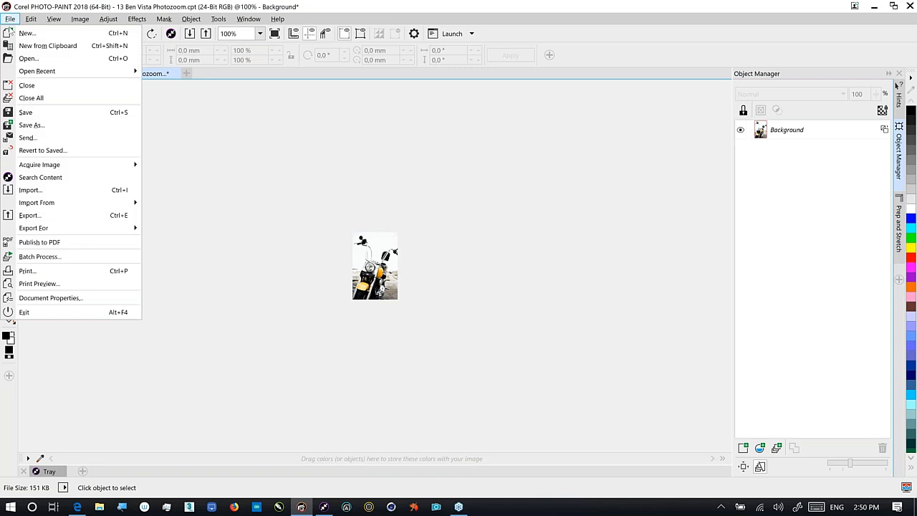
{"action": "mouse_move", "coordinate": [22, 228]}
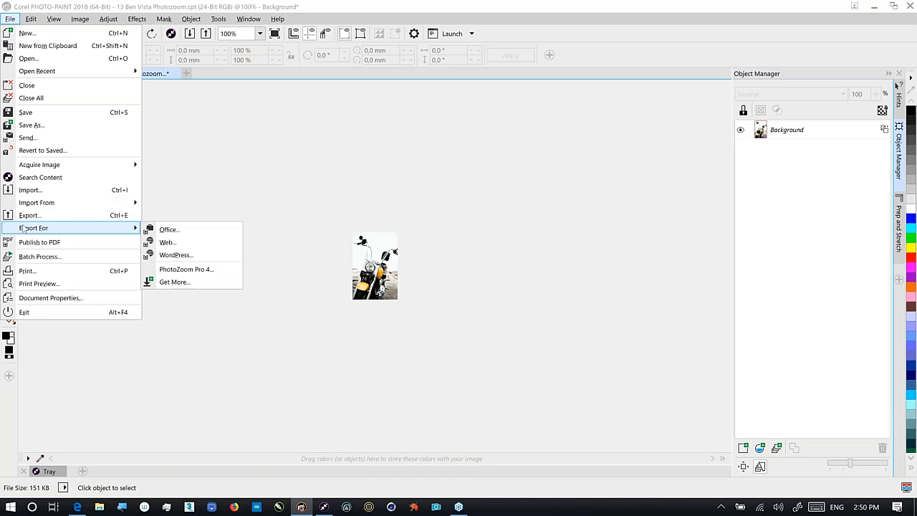
{"action": "left_click", "coordinate": [153, 272]}
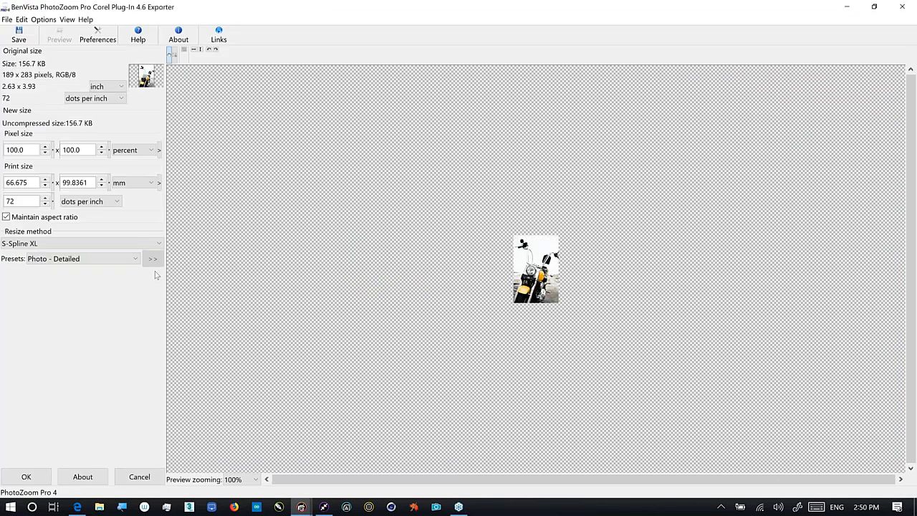
Enlarge the motorcycle to 1000% pixel height using the Nearest Neighbour resize method
{"action": "left_click", "coordinate": [43, 243]}
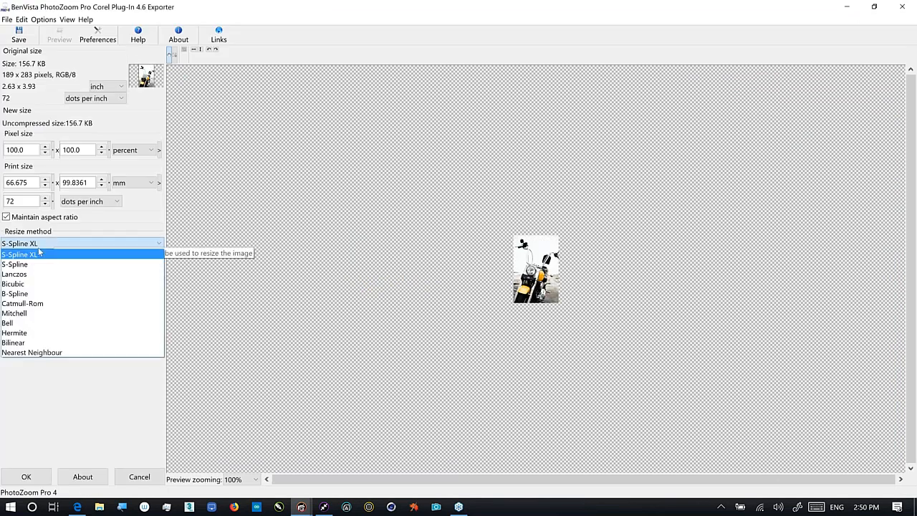
{"action": "left_click", "coordinate": [32, 351]}
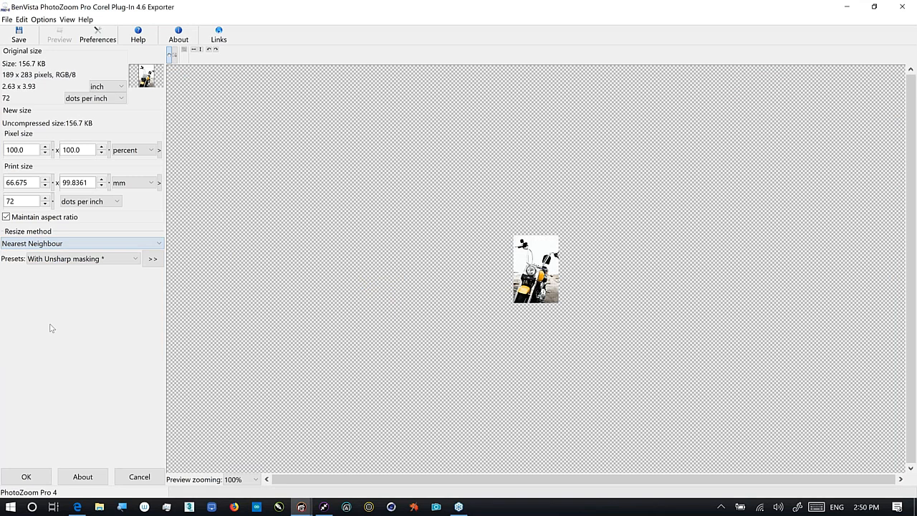
{"action": "left_click", "coordinate": [88, 150]}
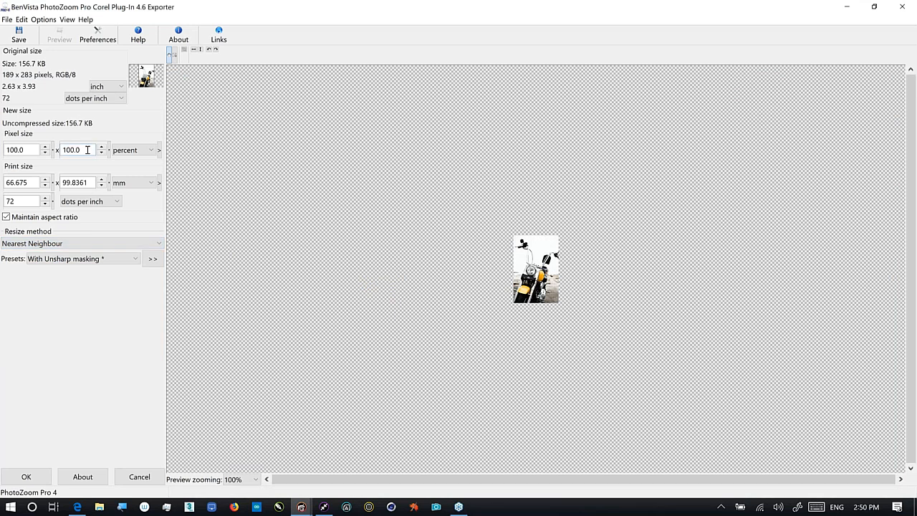
{"action": "left_click_drag", "start_coordinate": [87, 150], "coordinate": [22, 149]}
{"action": "type", "text": "1"}
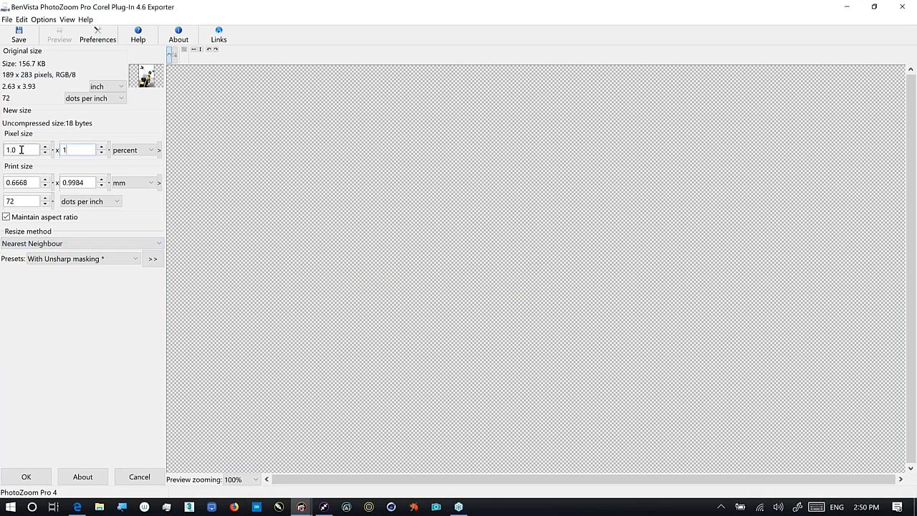
{"action": "type", "text": "000"}
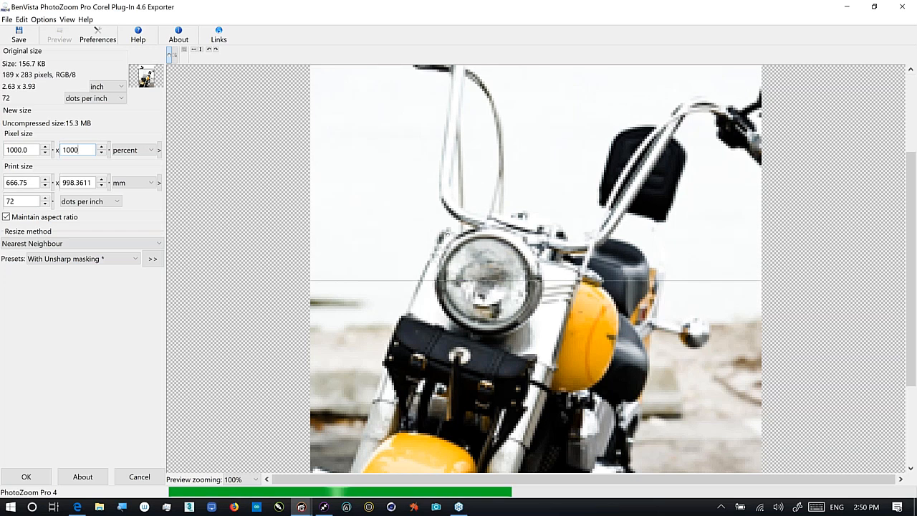
Switch the resize method back to S-Spline XL, then cancel the plug-in without exporting
{"action": "left_click", "coordinate": [79, 245]}
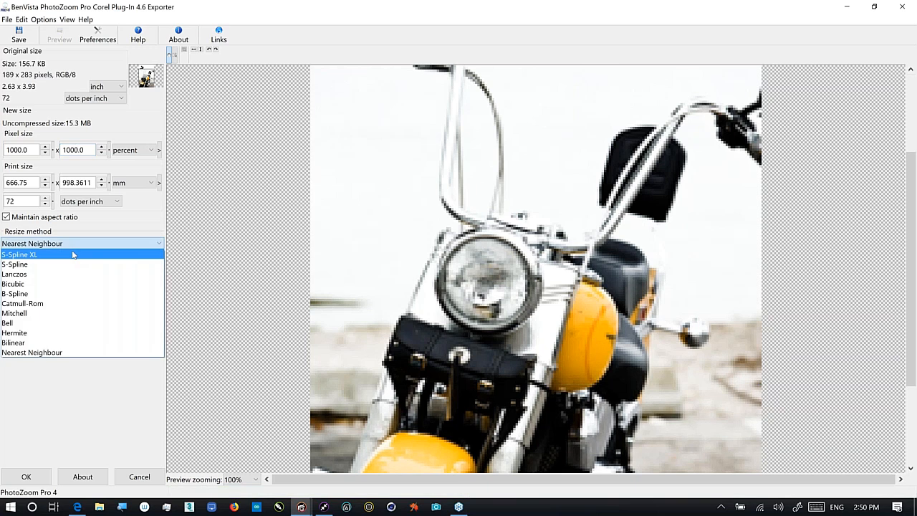
{"action": "left_click", "coordinate": [73, 255]}
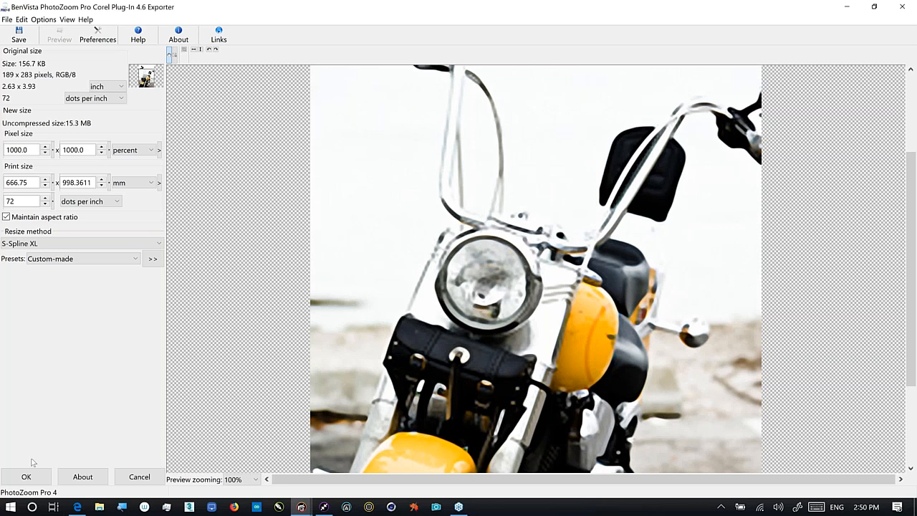
{"action": "left_click", "coordinate": [143, 478]}
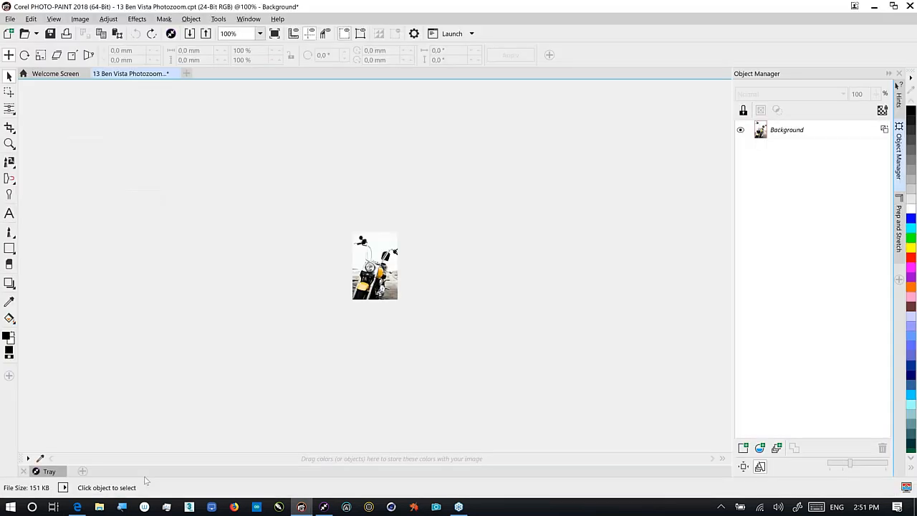
Open 14 Thank you.cpt from the Corel CONNECT tray in PHOTO-PAINT
{"action": "left_click", "coordinate": [300, 510]}
{"action": "left_click", "coordinate": [324, 507]}
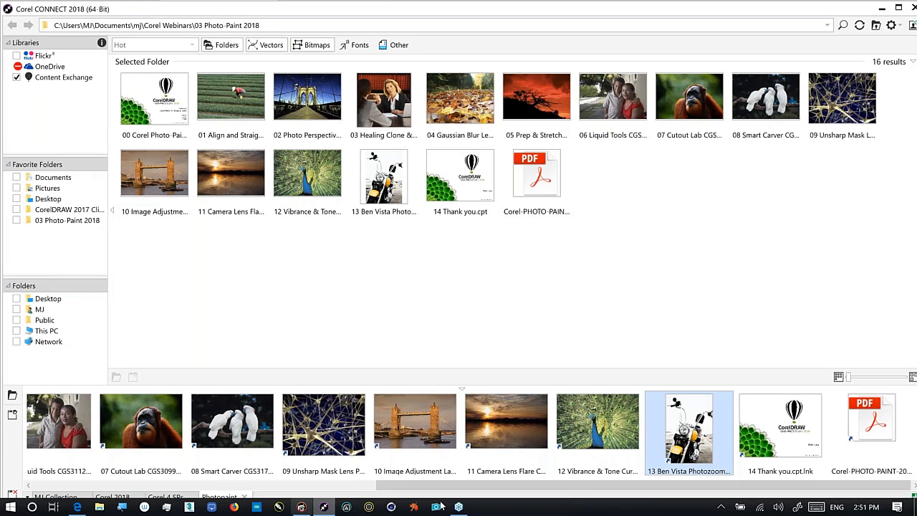
{"action": "left_click_drag", "start_coordinate": [780, 426], "coordinate": [797, 297]}
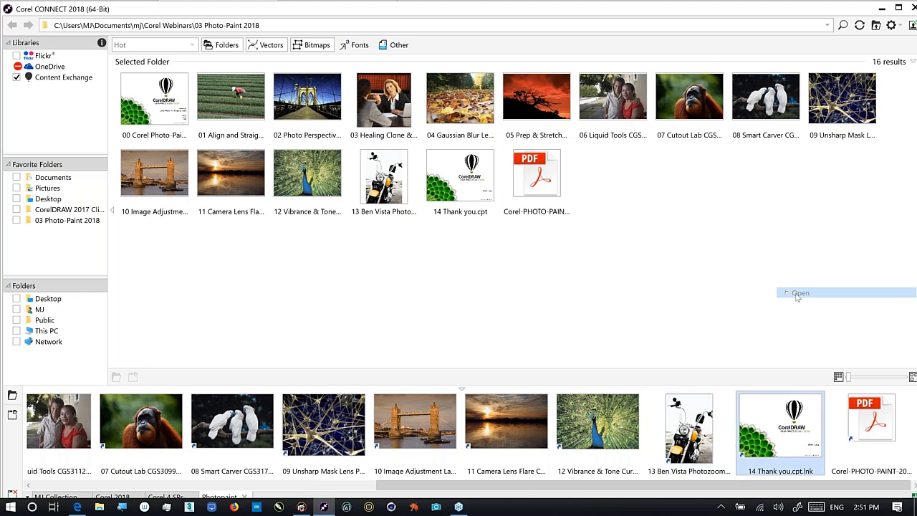
{"action": "left_click_drag", "start_coordinate": [797, 297], "coordinate": [571, 364]}
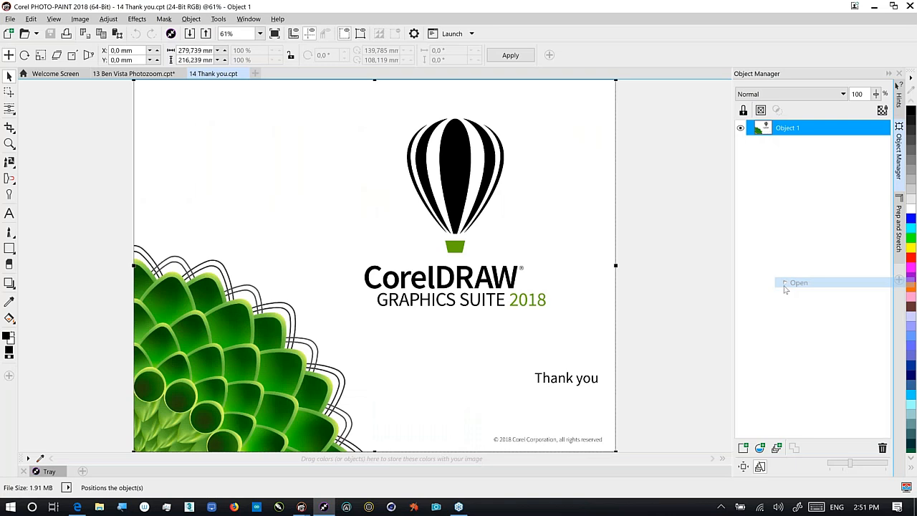
Preview the Thank you slide full screen with F9, then exit the preview
{"action": "left_click", "coordinate": [371, 229]}
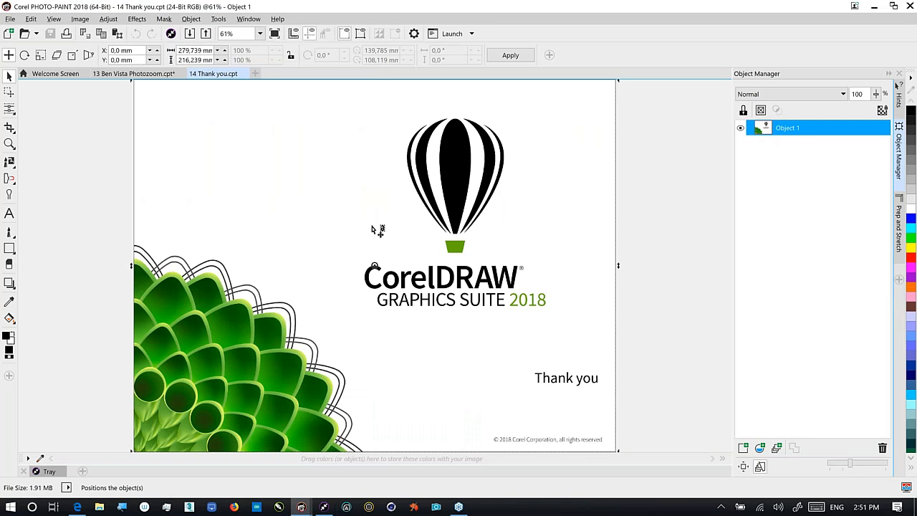
{"action": "key", "text": "F9"}
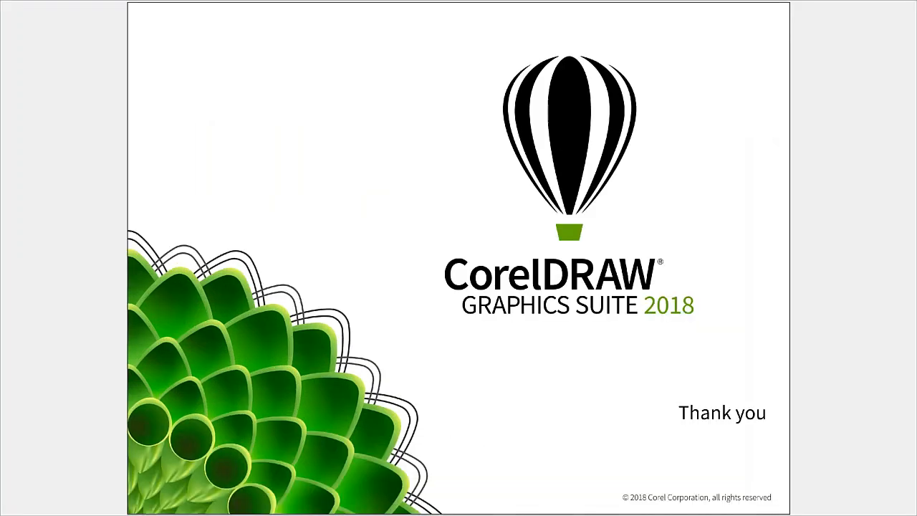
{"action": "key", "text": "Escape"}
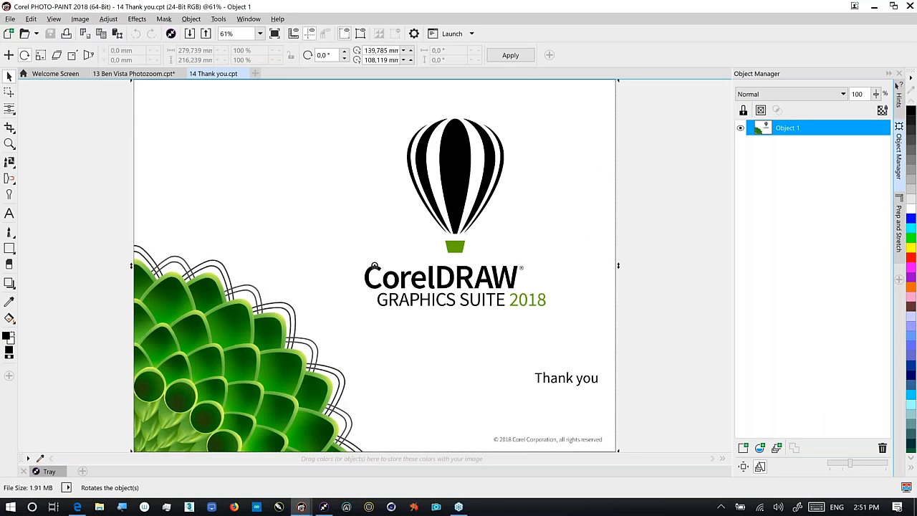